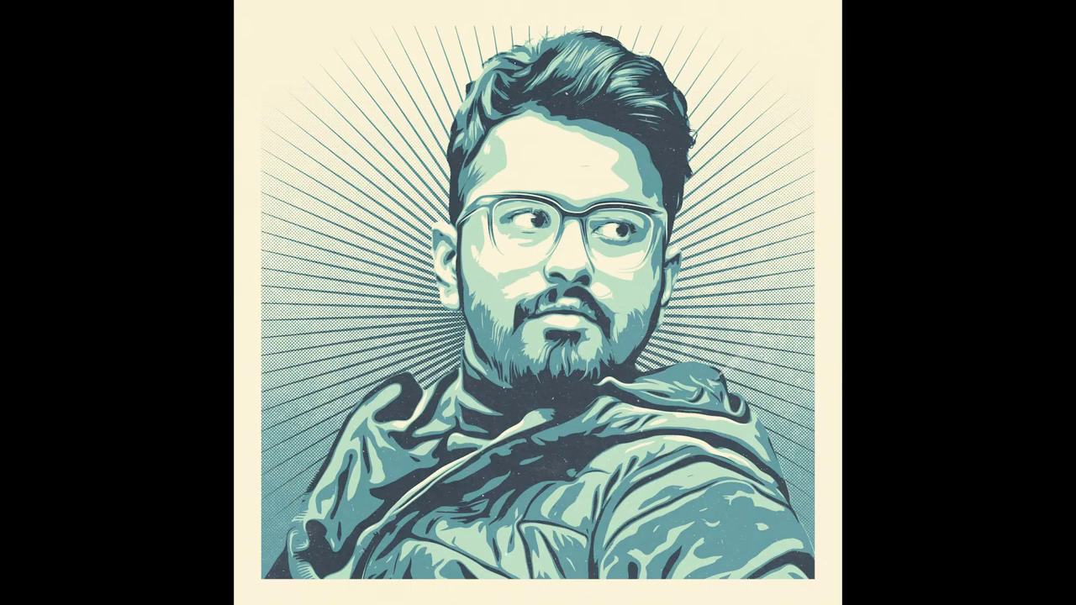
Step: Switch to the 2S3A9962.JPG document showing the masked cut-out portrait
{"action": "key", "text": "ctrl+Tab"}
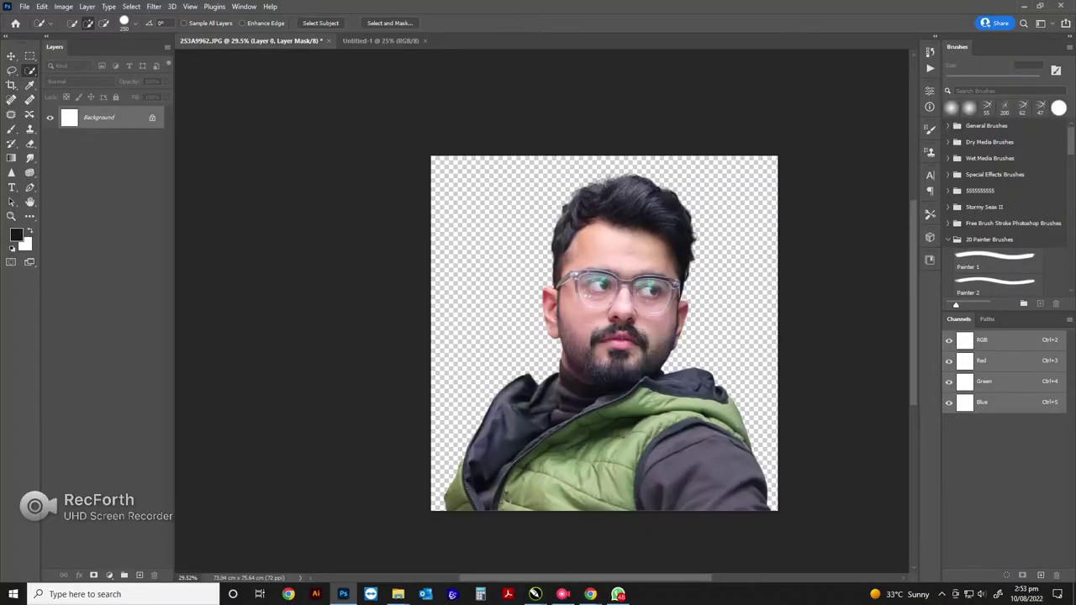
Step: Place the cut-out portrait into Untitled-1 as Layer 1, scaled up to about 140%
{"action": "key", "text": "v"}
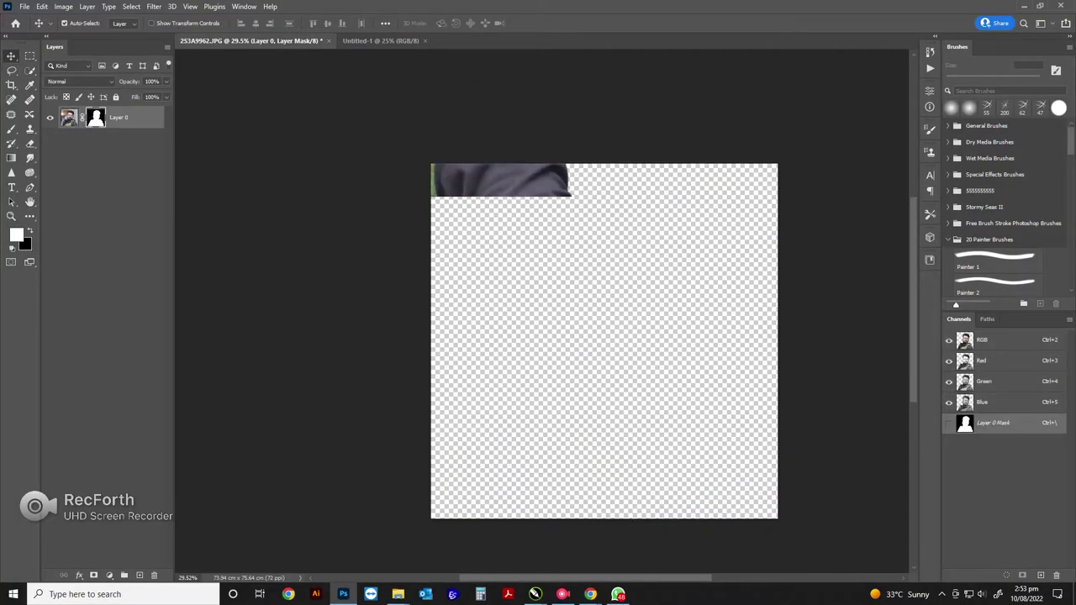
{"action": "left_click_drag", "start_coordinate": [603, 336], "coordinate": [380, 40]}
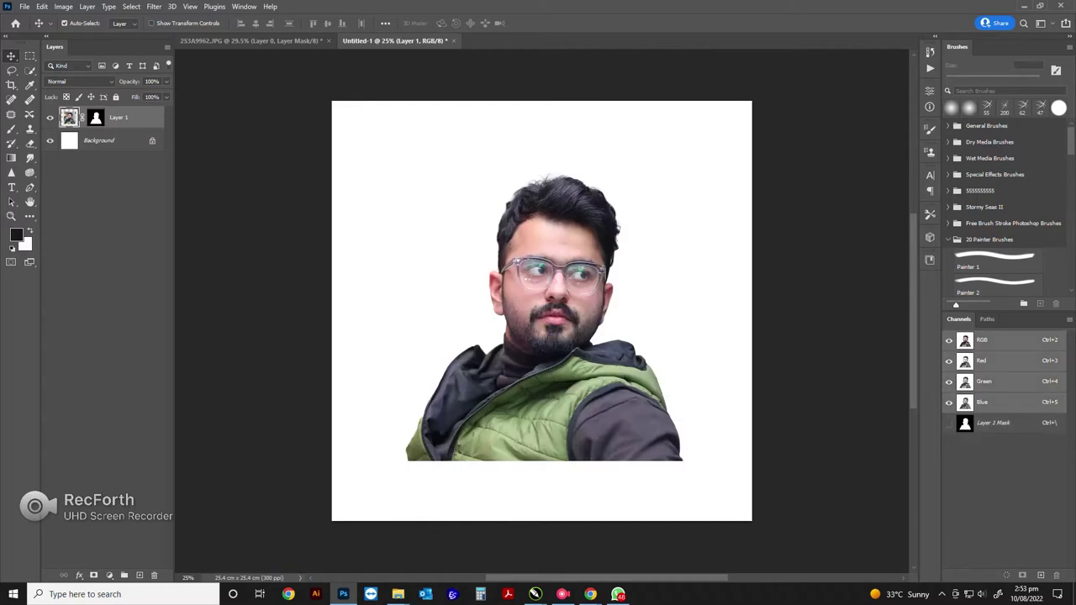
{"action": "key", "text": "ctrl+t"}
{"action": "left_click_drag", "start_coordinate": [541, 461], "coordinate": [541, 521]}
{"action": "left_click_drag", "start_coordinate": [541, 161], "coordinate": [541, 101]}
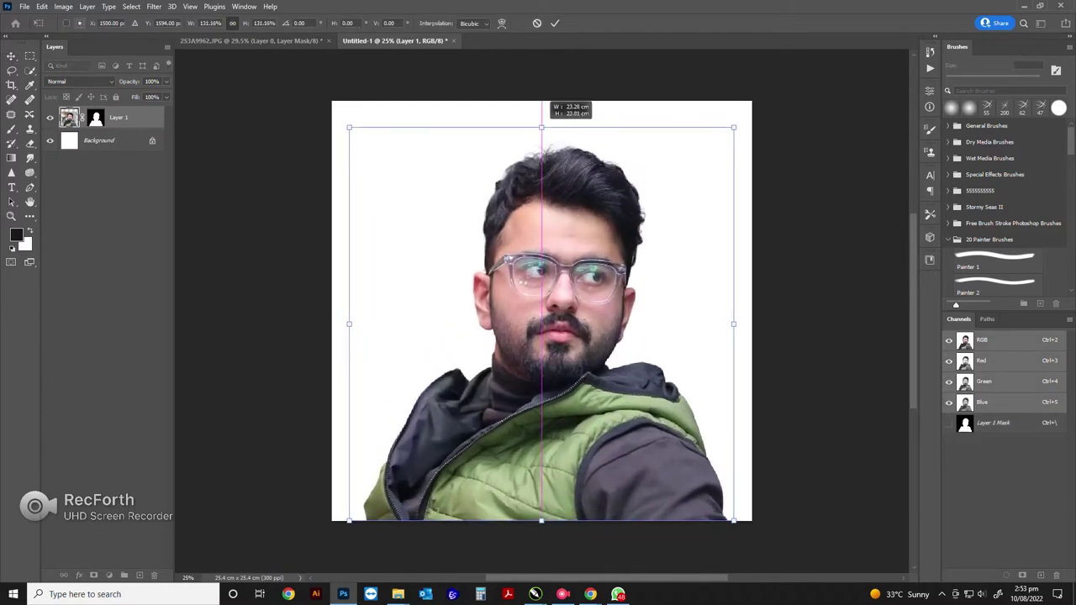
{"action": "key", "text": "Return"}
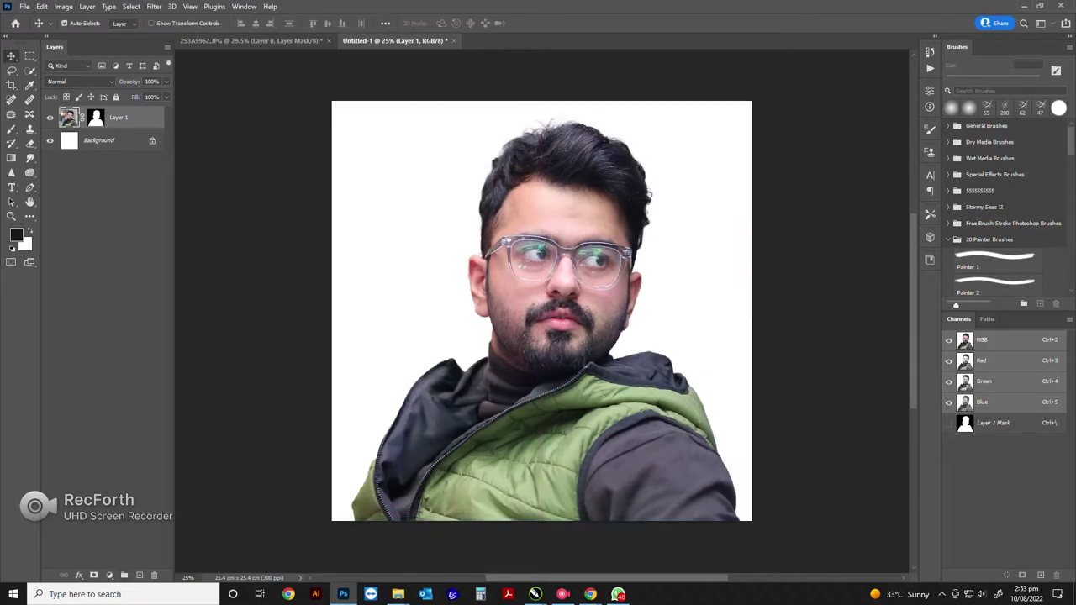
{"action": "left_click", "coordinate": [108, 575]}
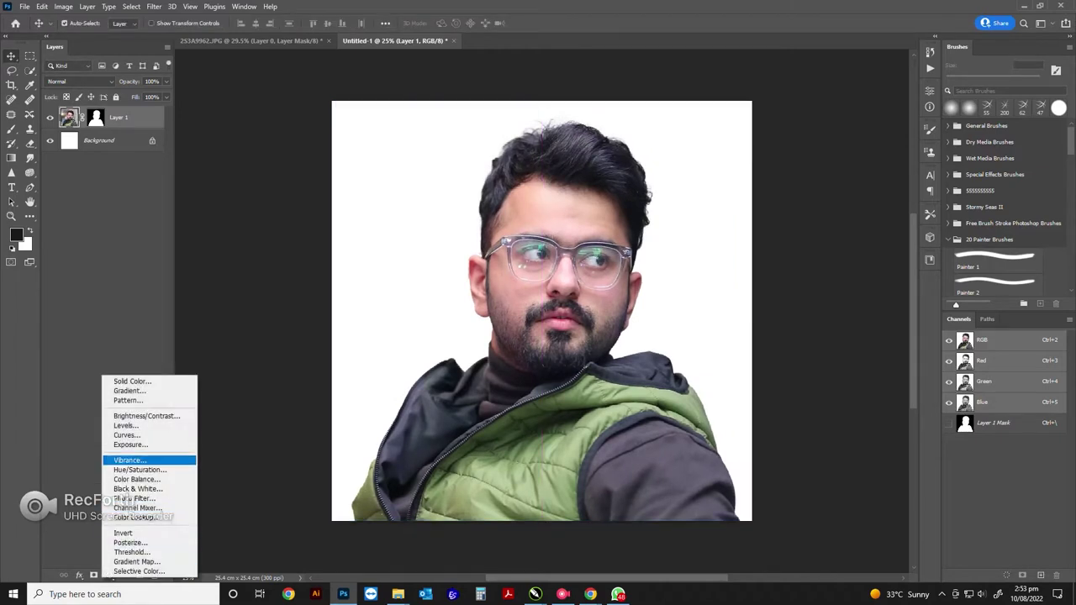
Step: Add a Hue/Saturation adjustment layer with Saturation at -100
{"action": "left_click", "coordinate": [139, 469]}
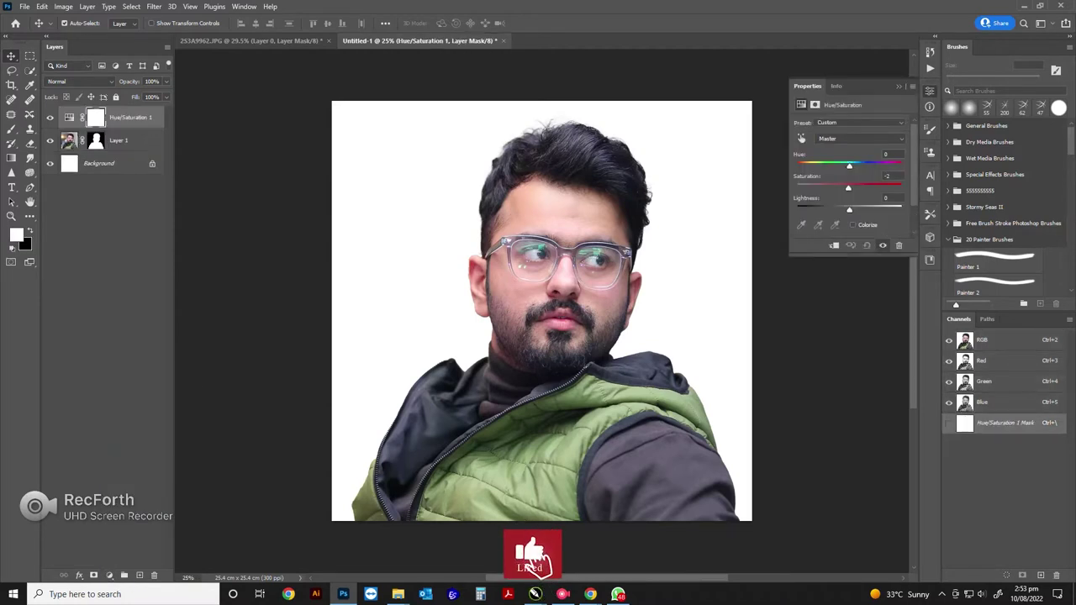
{"action": "left_click_drag", "start_coordinate": [848, 188], "coordinate": [797, 187]}
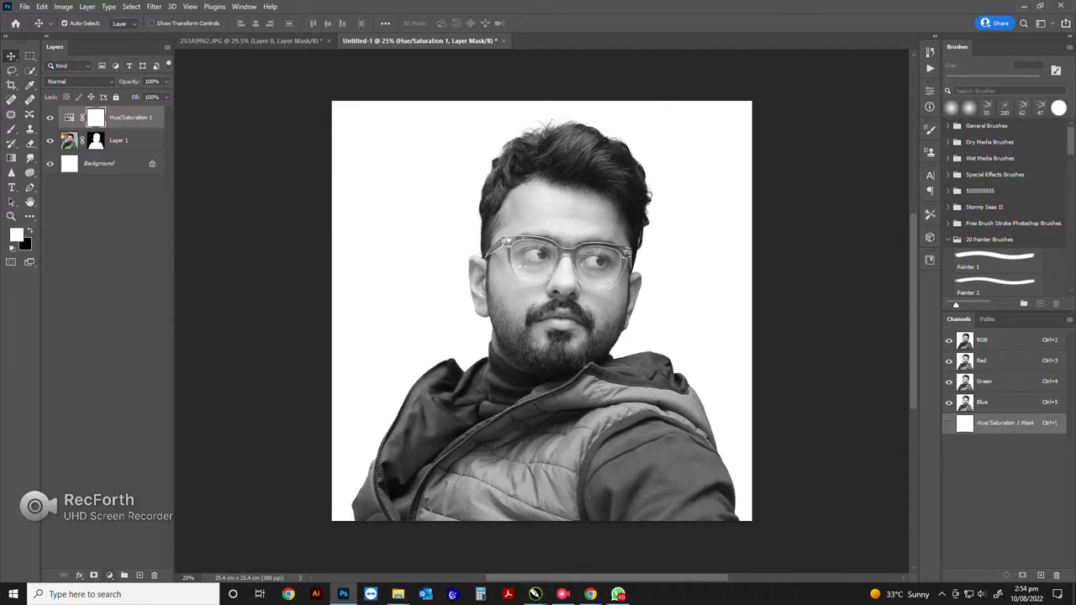
{"action": "left_click", "coordinate": [108, 575]}
Step: Add a dark brown Solid Color fill layer set to the Hard Mix blend mode
{"action": "left_click", "coordinate": [134, 378]}
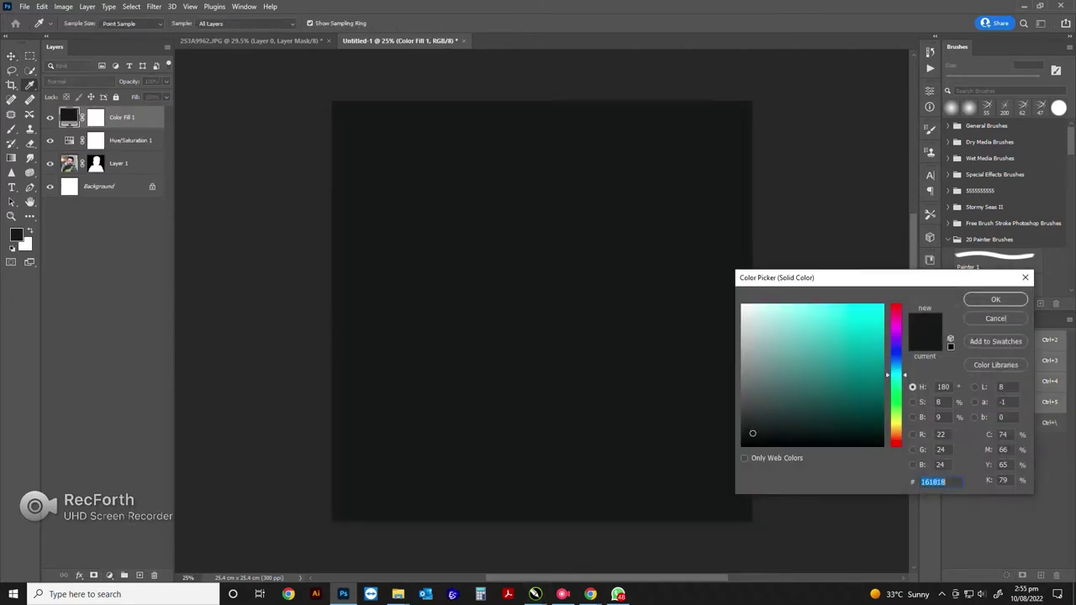
{"action": "type", "text": "181716"}
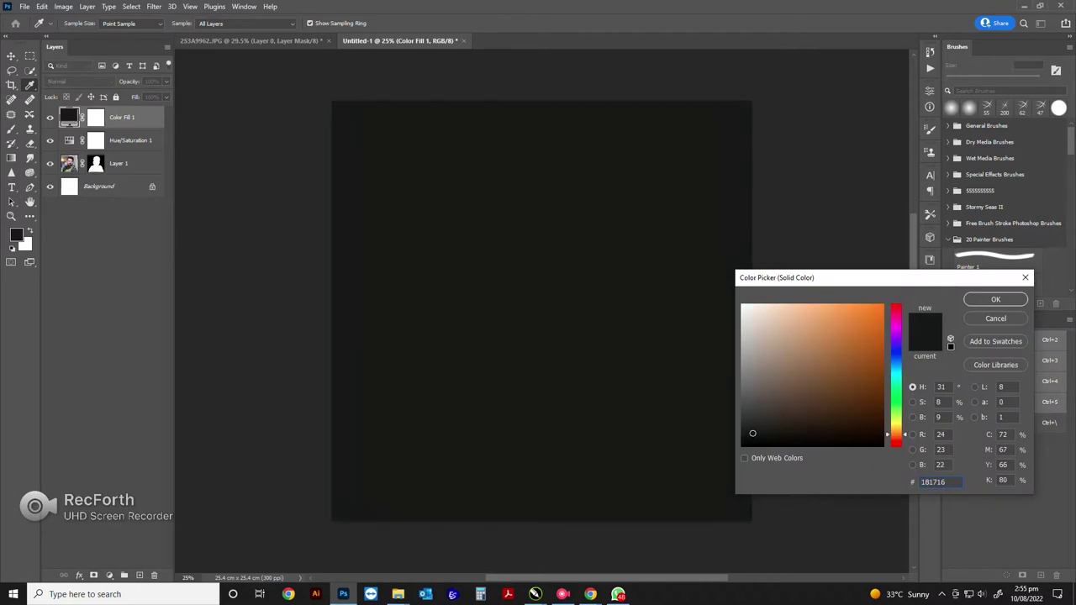
{"action": "left_click", "coordinate": [817, 403]}
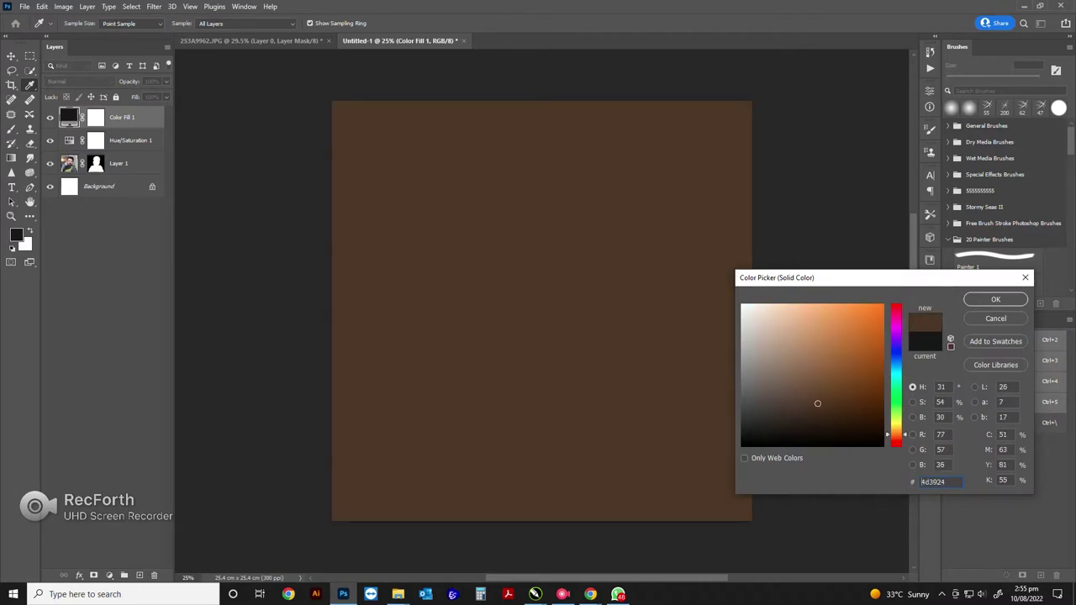
{"action": "key", "text": "Return"}
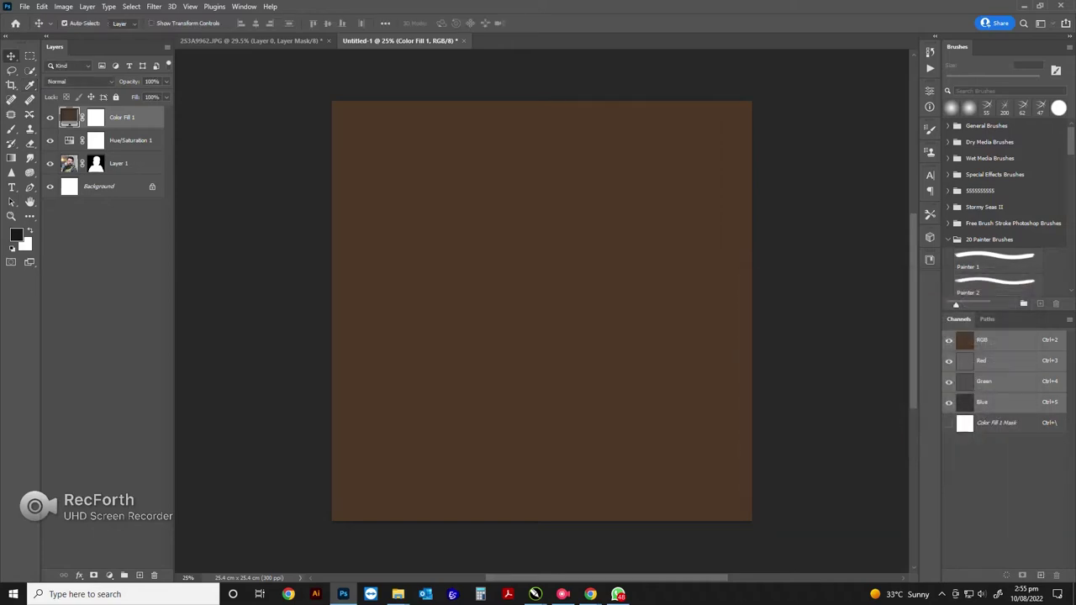
{"action": "left_click", "coordinate": [80, 81]}
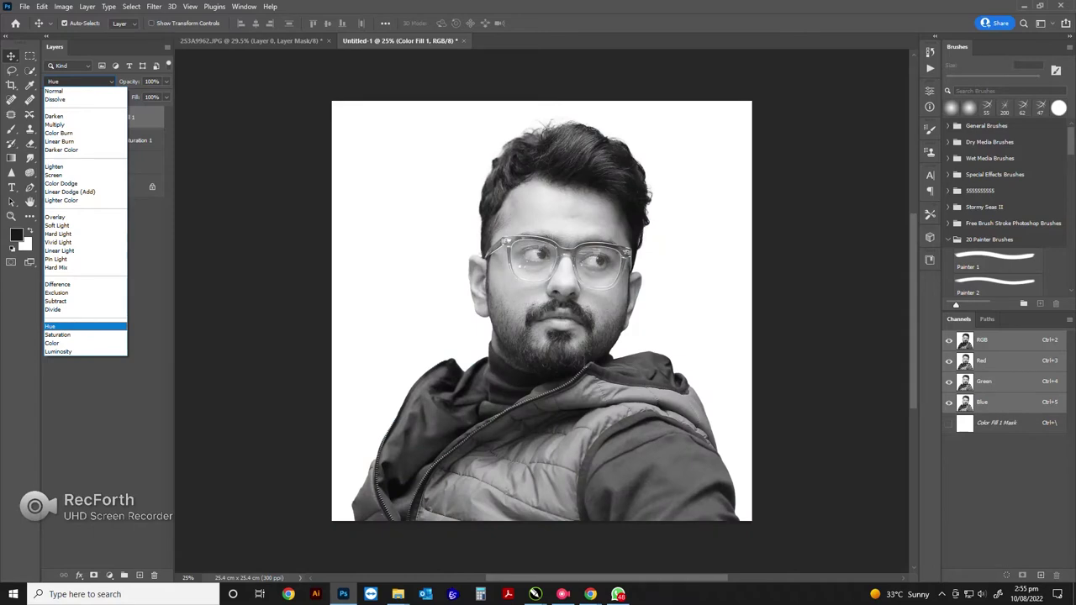
{"action": "key", "text": "Up"}
{"action": "key", "text": "Up"}
{"action": "key", "text": "Up"}
{"action": "key", "text": "Up"}
{"action": "key", "text": "Up"}
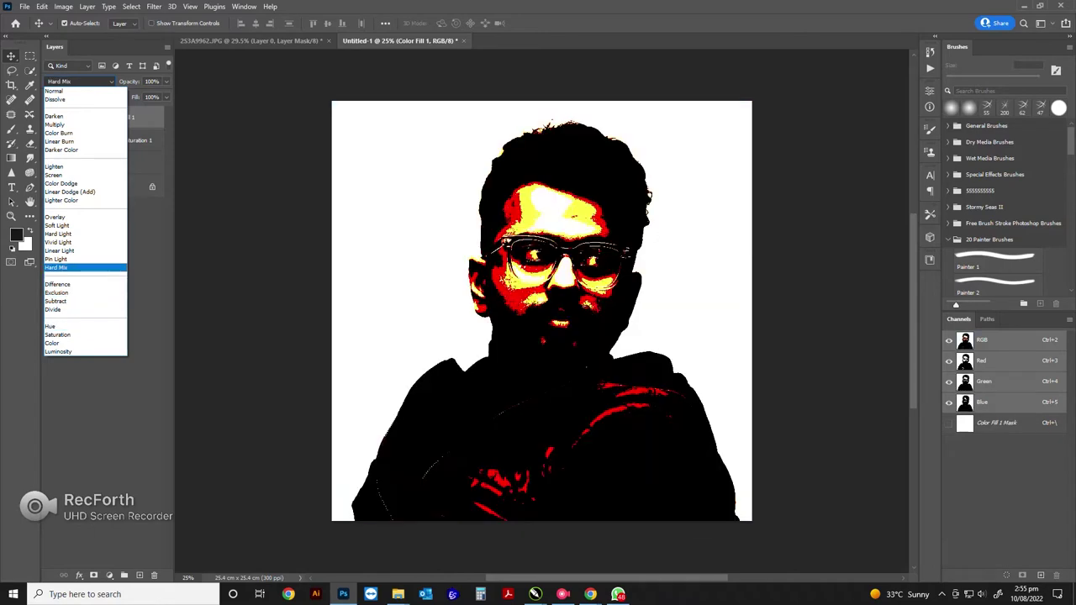
{"action": "key", "text": "Return"}
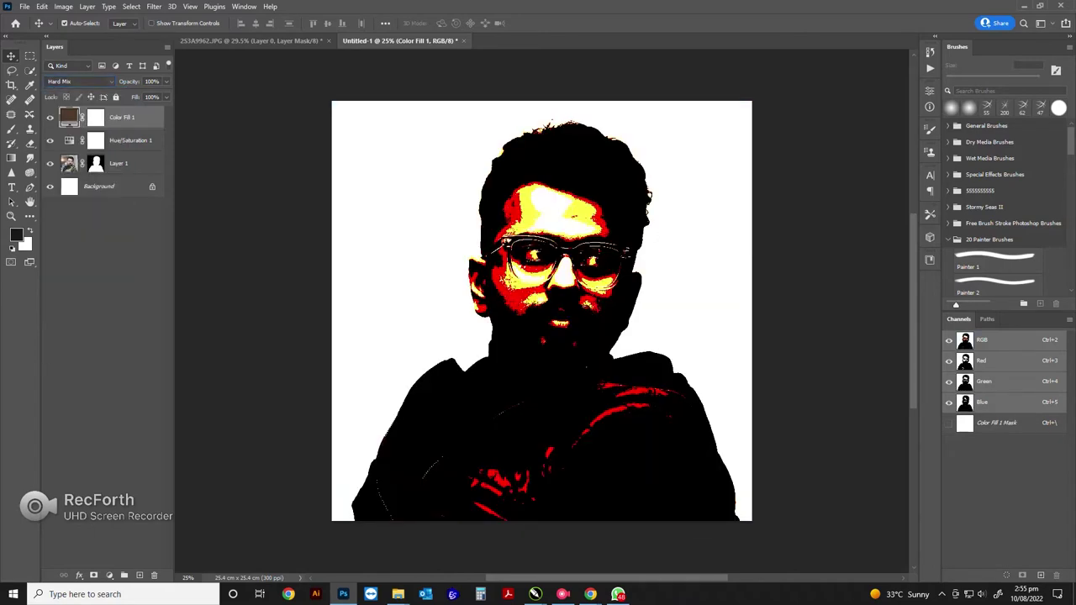
Step: Lighten the fill colour toward tan, then add a Black & White adjustment layer
{"action": "double_click", "coordinate": [69, 117]}
{"action": "left_click_drag", "start_coordinate": [816, 393], "coordinate": [810, 364]}
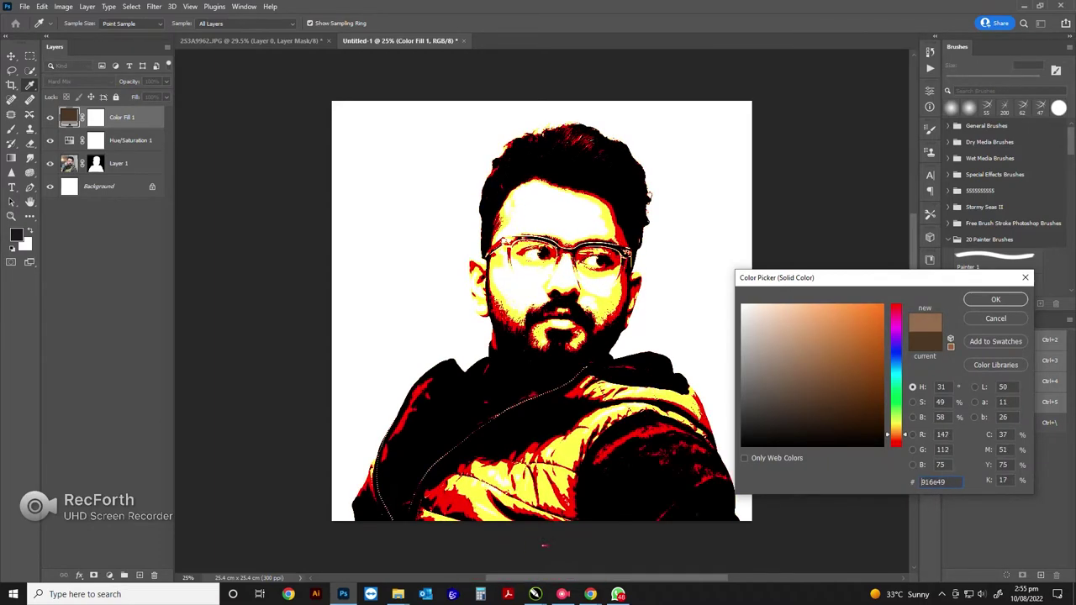
{"action": "left_click_drag", "start_coordinate": [811, 364], "coordinate": [809, 358]}
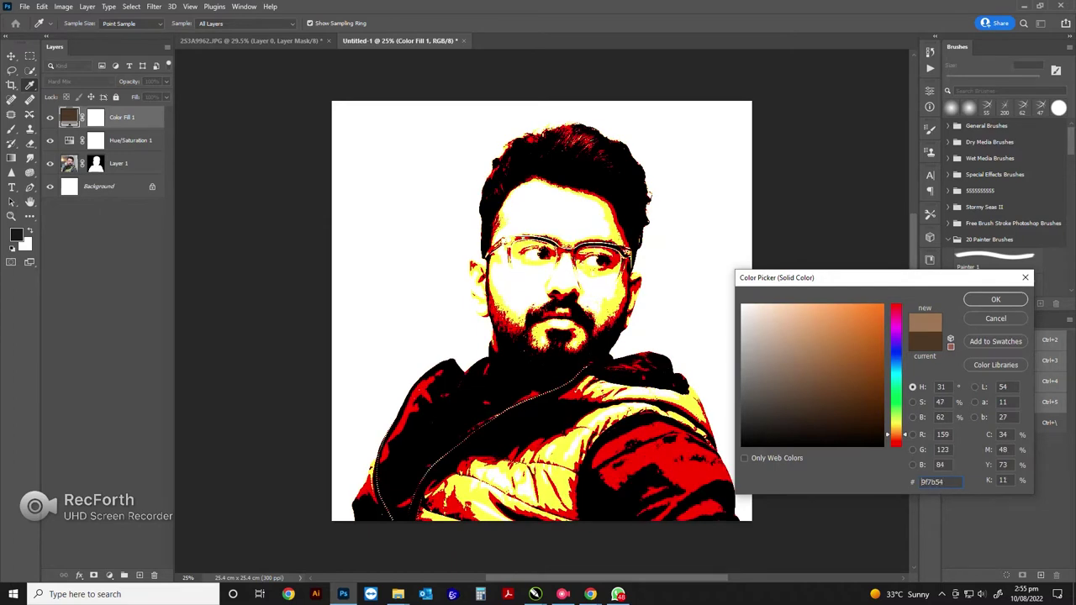
{"action": "left_click", "coordinate": [995, 299]}
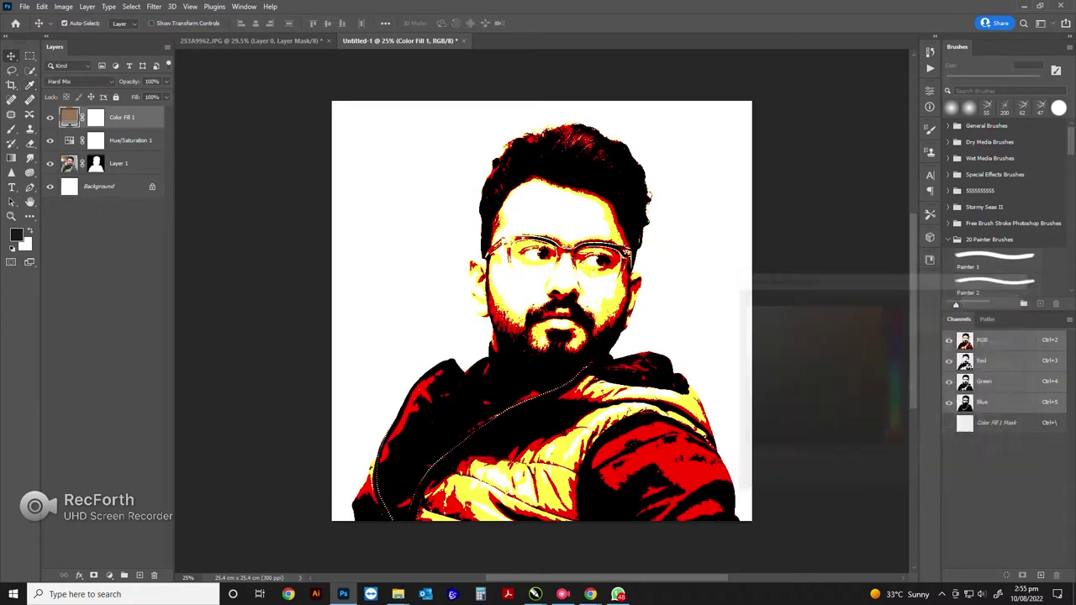
{"action": "left_click", "coordinate": [110, 575]}
{"action": "left_click", "coordinate": [134, 492]}
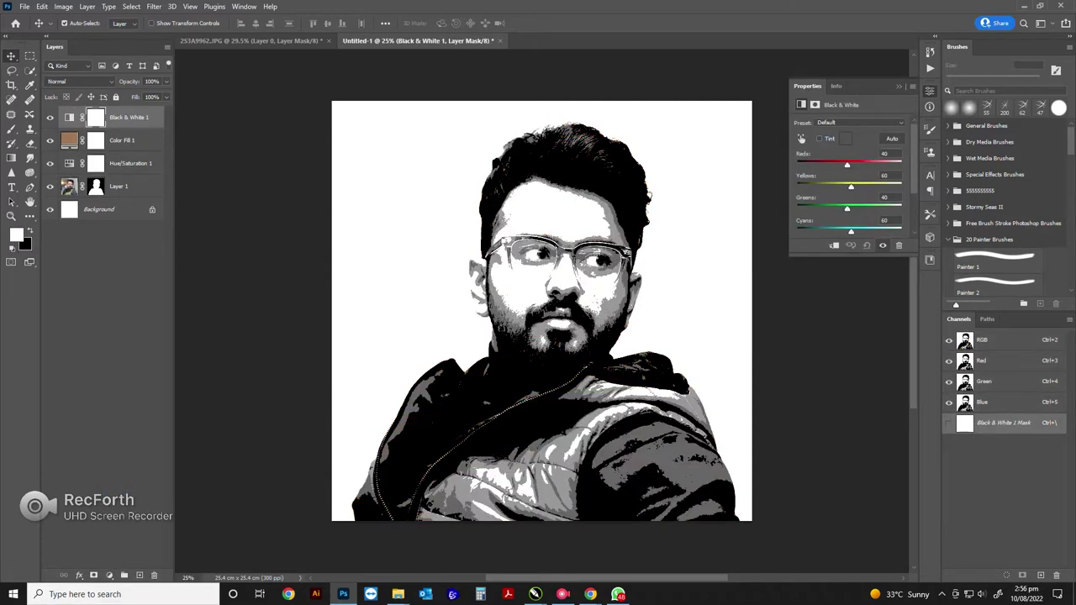
Step: Set the Black & White adjustment's Blues to 40 and Magentas to 60, then deselect it
{"action": "scroll", "coordinate": [874, 185], "scroll_direction": "down", "scroll_amount": 1}
{"action": "scroll", "coordinate": [874, 185], "scroll_direction": "down", "scroll_amount": 1}
{"action": "scroll", "coordinate": [874, 189], "scroll_direction": "down", "scroll_amount": 1}
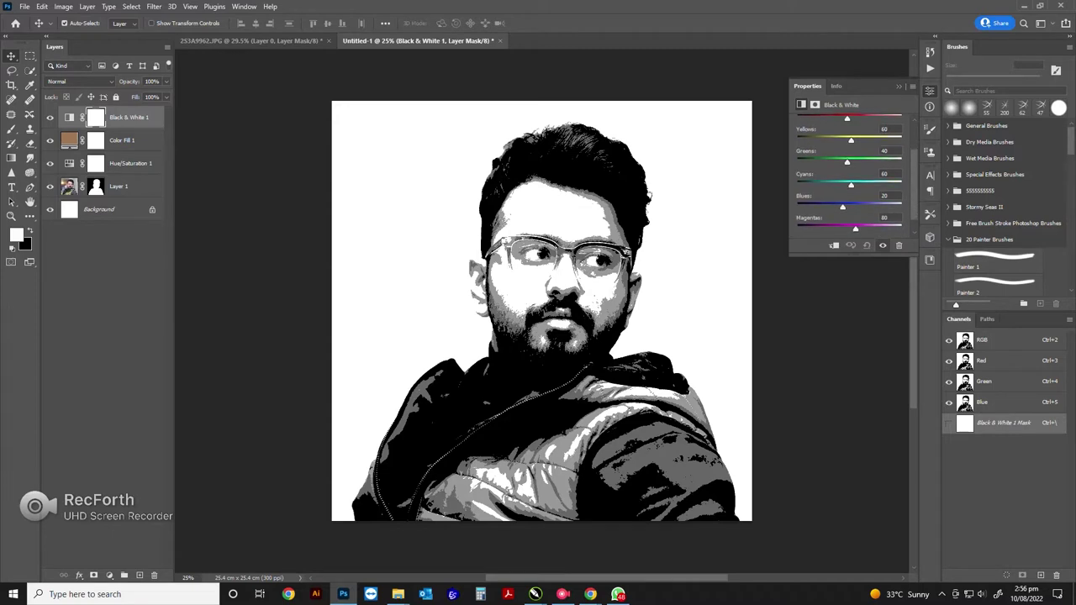
{"action": "type", "text": "40"}
{"action": "key", "text": "Tab"}
{"action": "type", "text": "60"}
{"action": "scroll", "coordinate": [849, 168], "scroll_direction": "down", "scroll_amount": 1}
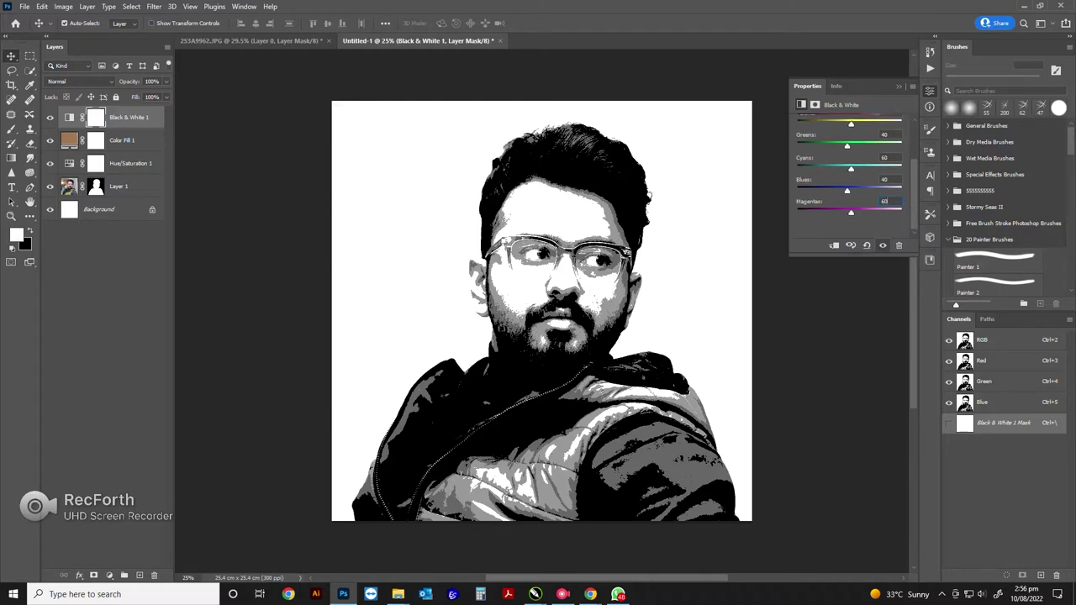
{"action": "key", "text": "Return"}
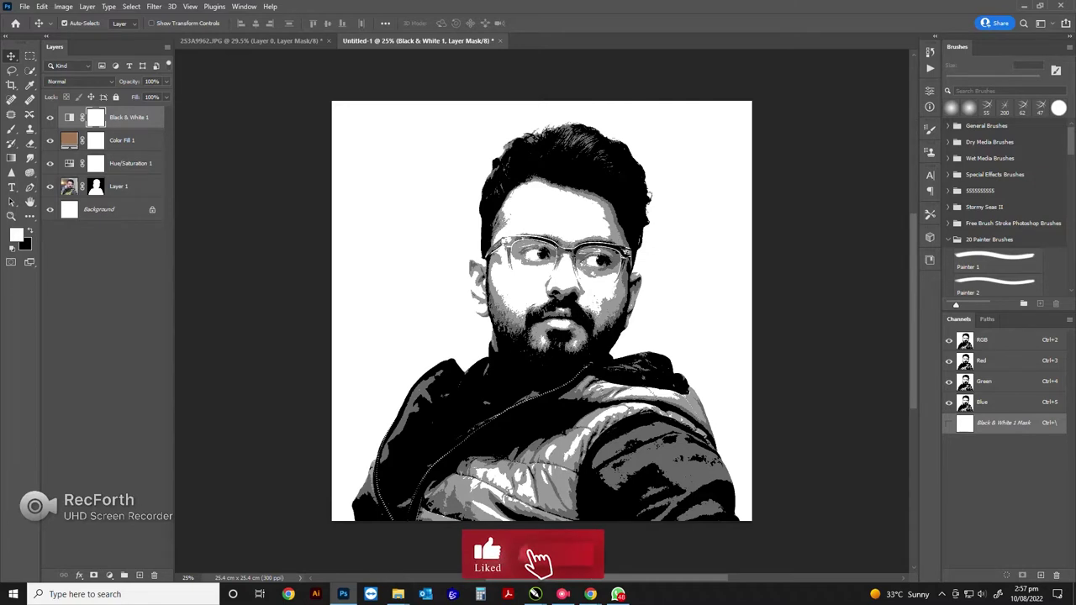
{"action": "left_click", "coordinate": [109, 378]}
{"action": "left_click", "coordinate": [108, 575]}
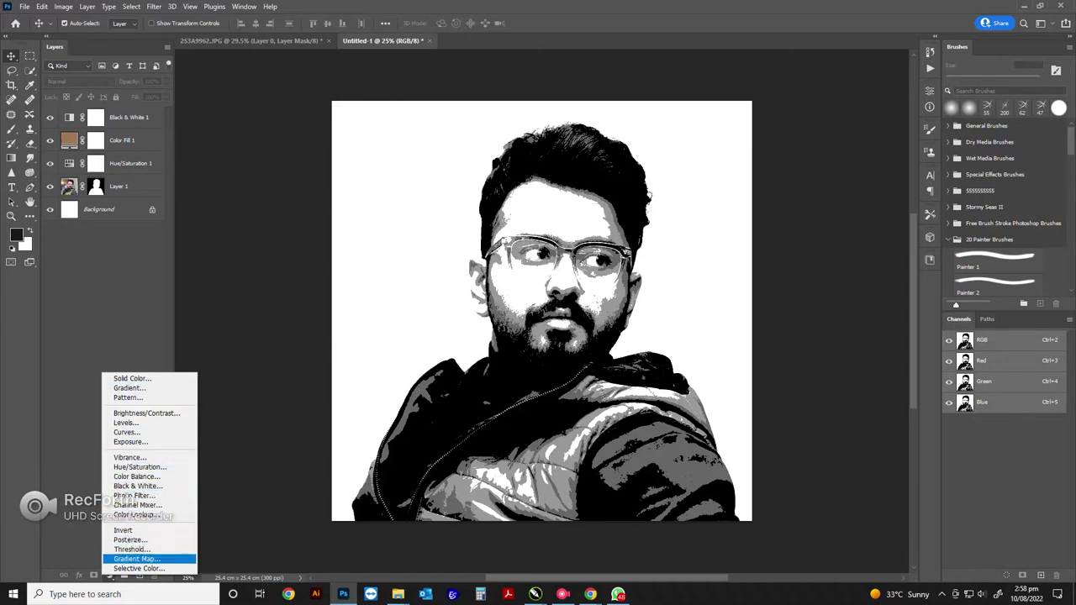
Step: Add a Gradient Map and set a gradient stop to blue #0000ff at 40%
{"action": "left_click", "coordinate": [135, 559]}
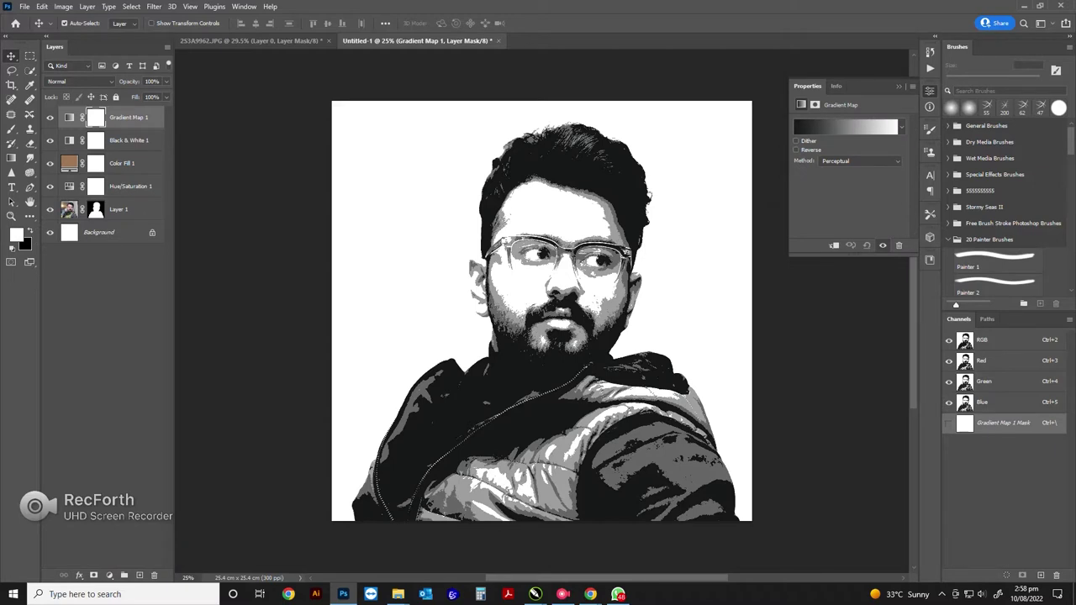
{"action": "left_click", "coordinate": [861, 160]}
{"action": "left_click", "coordinate": [840, 160]}
{"action": "left_click", "coordinate": [845, 127]}
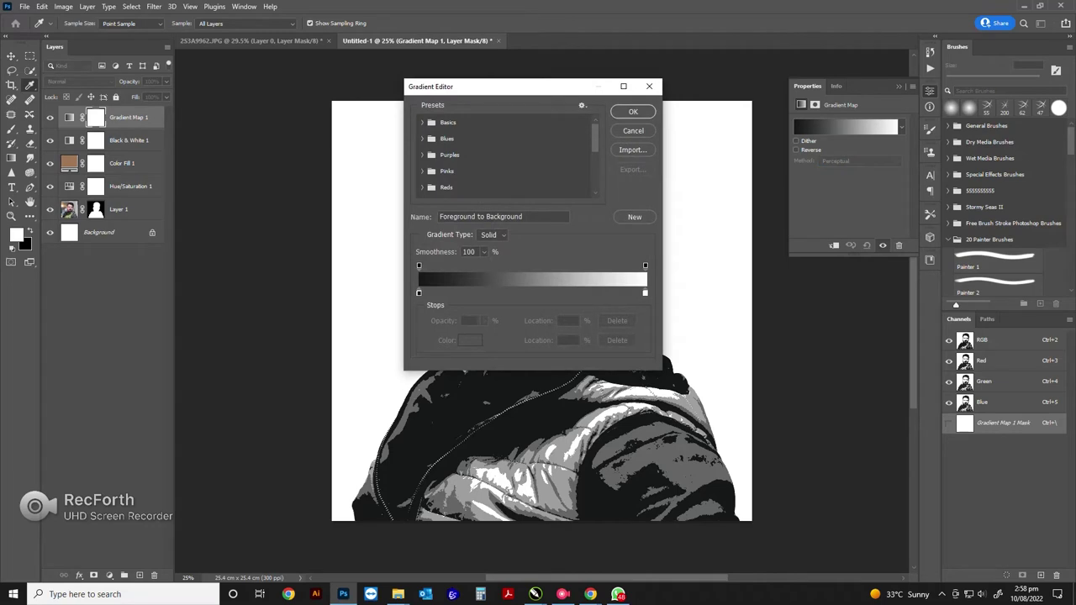
{"action": "left_click", "coordinate": [418, 293]}
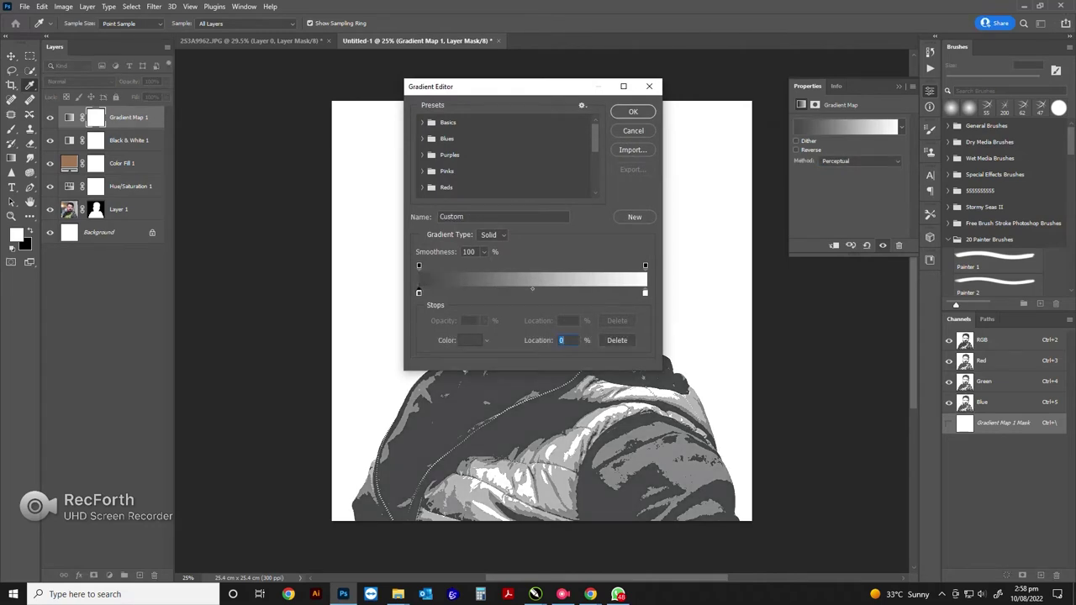
{"action": "left_click", "coordinate": [557, 292]}
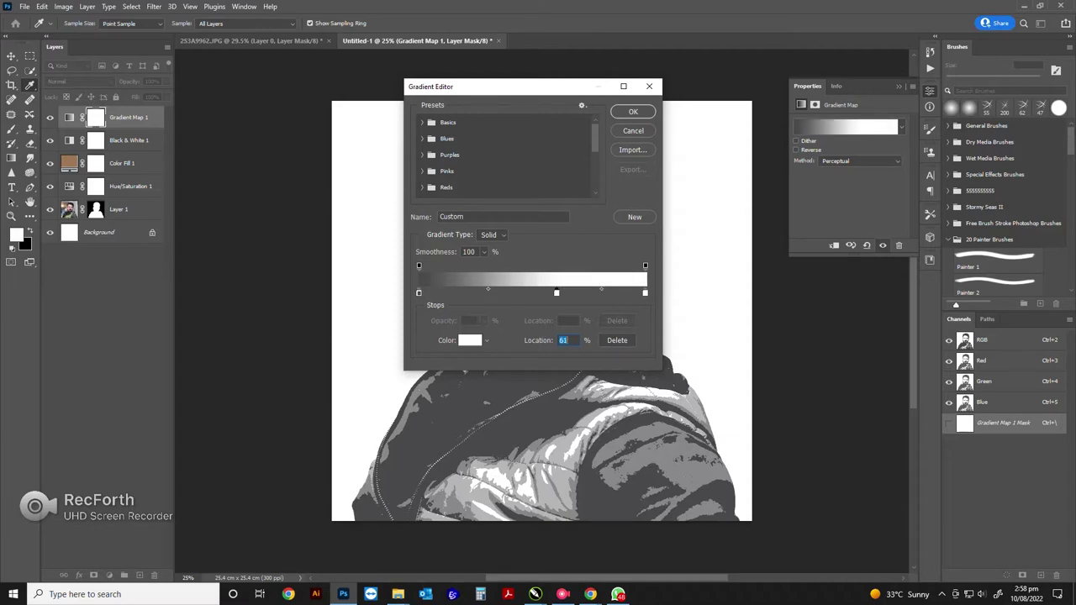
{"action": "type", "text": "5"}
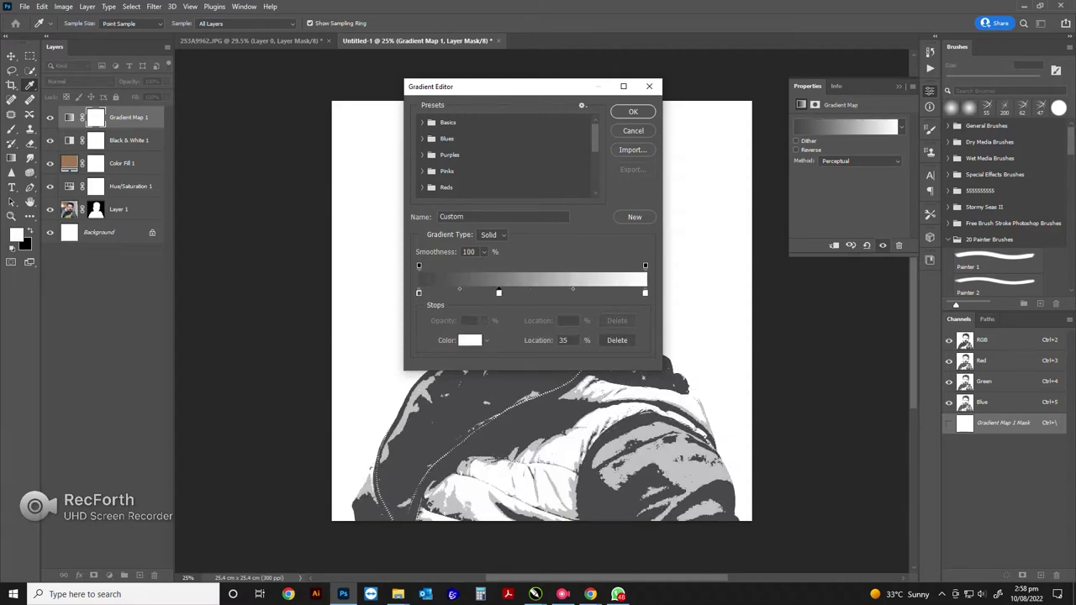
{"action": "type", "text": "040"}
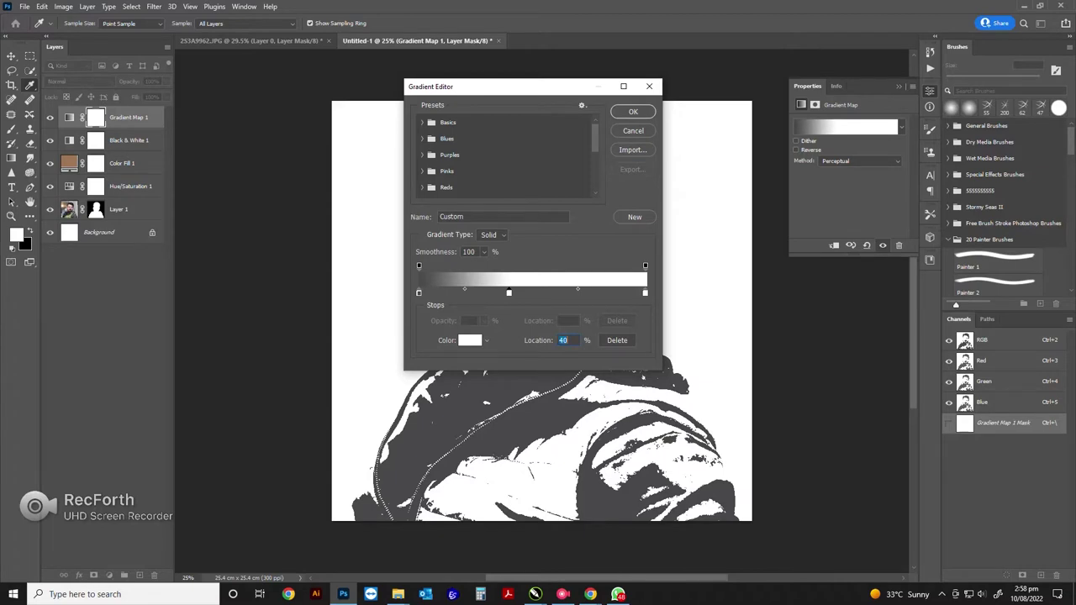
{"action": "left_click", "coordinate": [470, 340]}
{"action": "type", "text": "ff0000"}
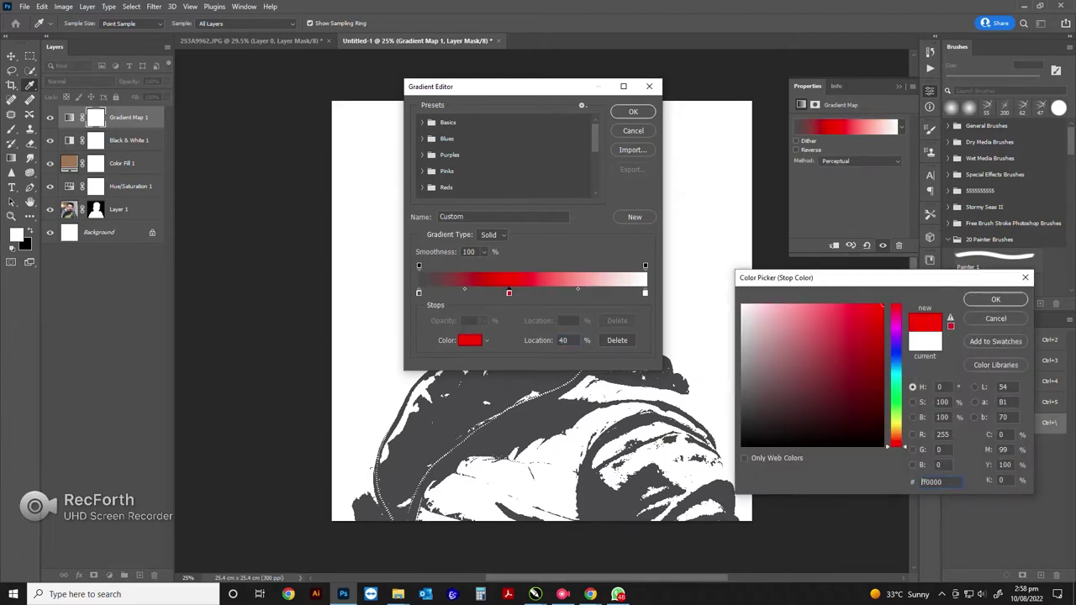
{"action": "double_click", "coordinate": [931, 482]}
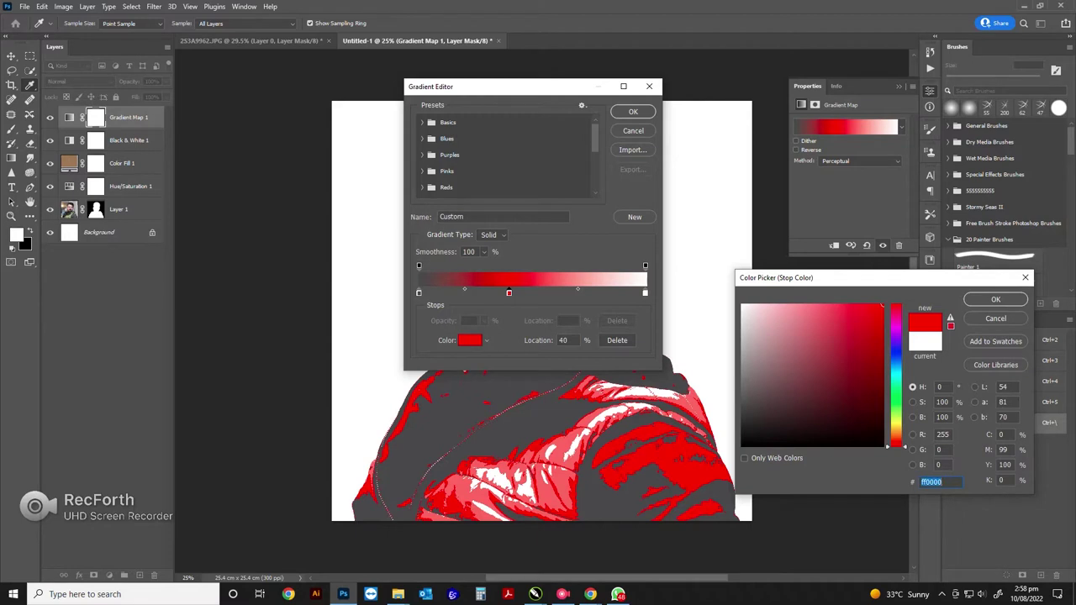
{"action": "type", "text": "0000ff"}
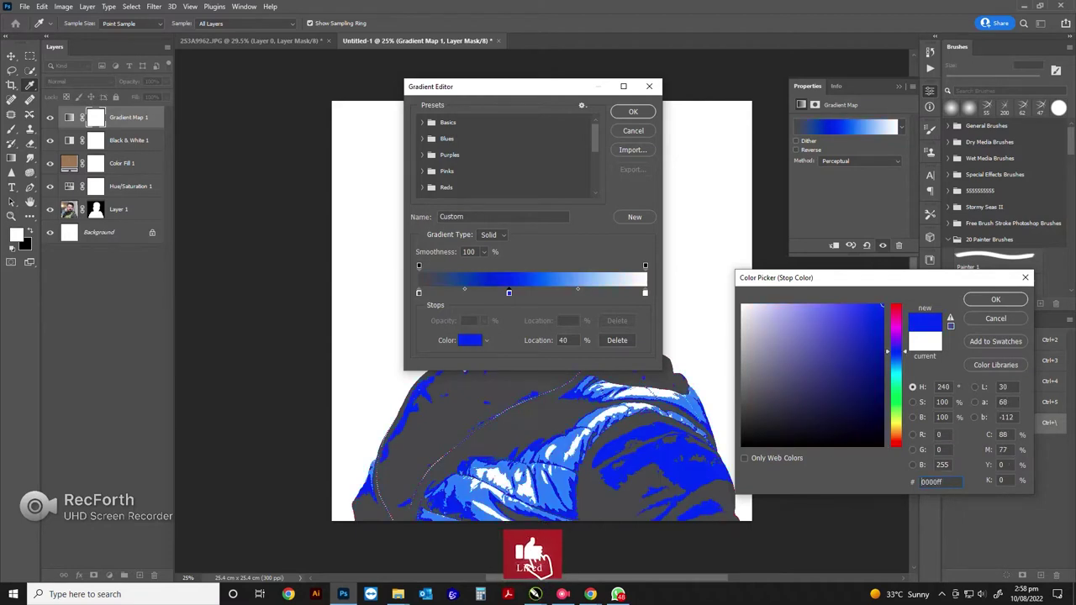
{"action": "type", "text": "1800ff"}
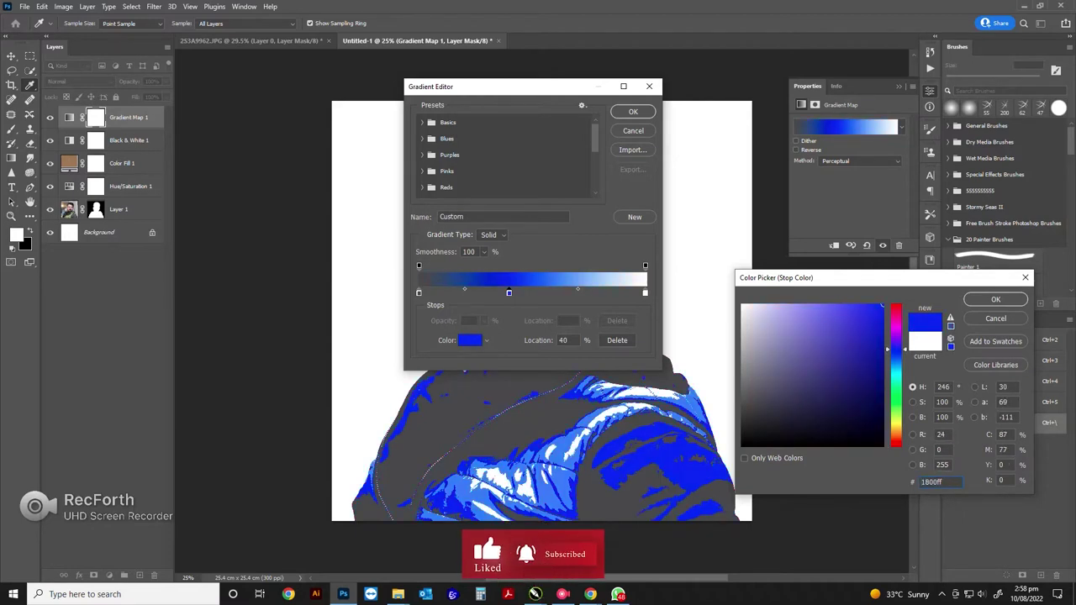
{"action": "left_click", "coordinate": [995, 299]}
Step: Add a yellow #fff600 stop at 60% and confirm the gradient
{"action": "left_click", "coordinate": [576, 293]}
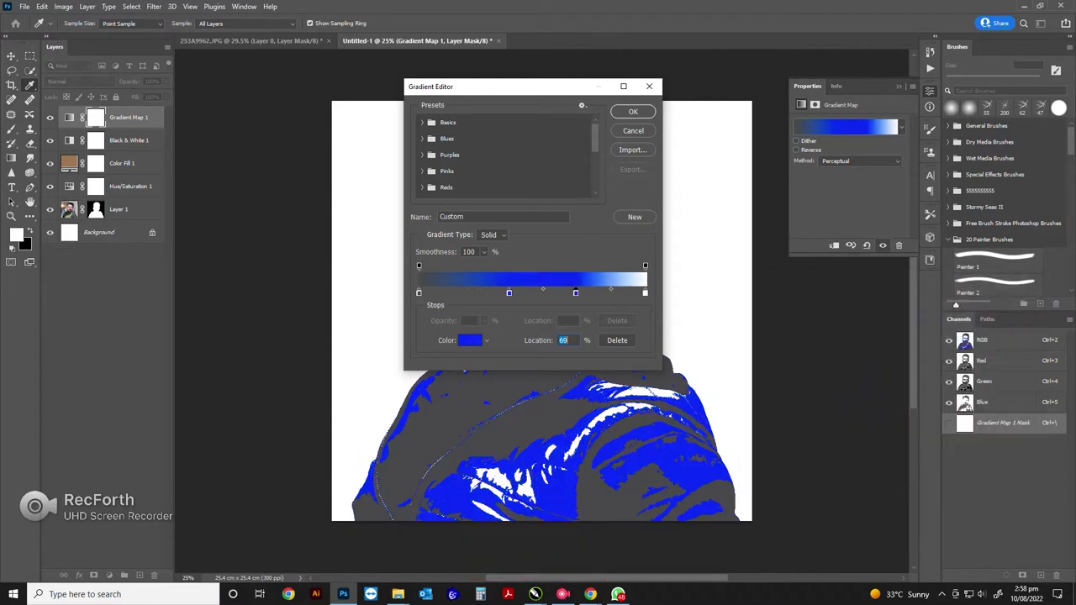
{"action": "type", "text": "60"}
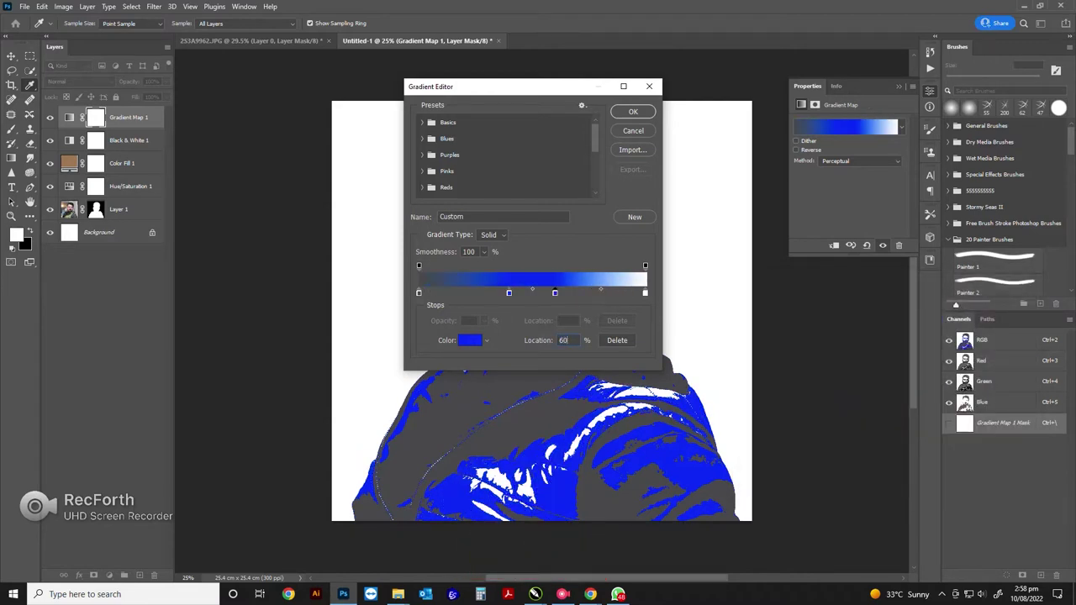
{"action": "double_click", "coordinate": [563, 340]}
{"action": "left_click", "coordinate": [469, 339]}
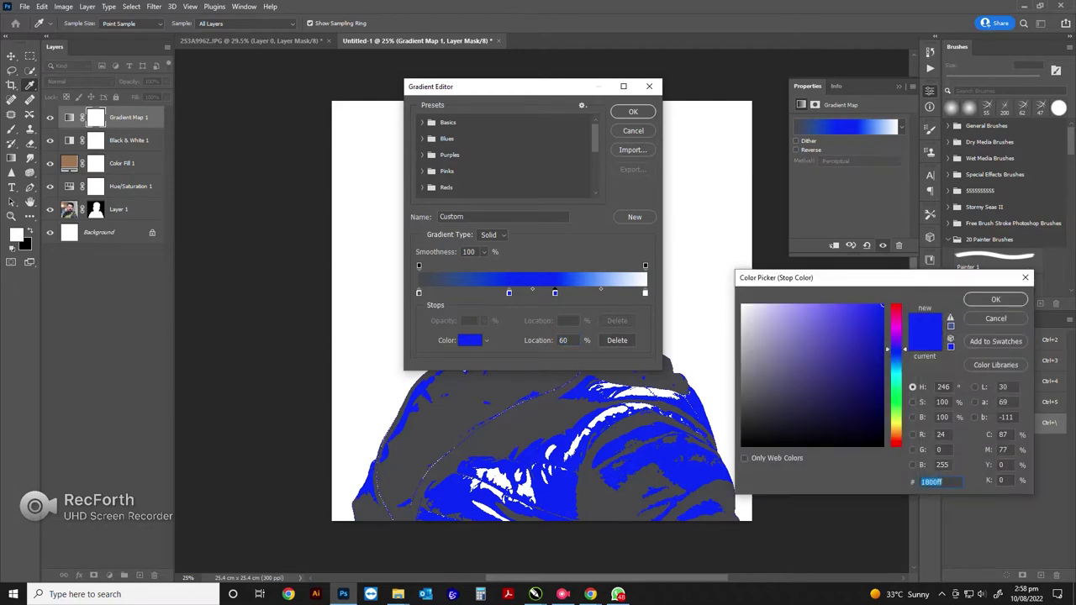
{"action": "left_click_drag", "start_coordinate": [895, 347], "coordinate": [895, 423]}
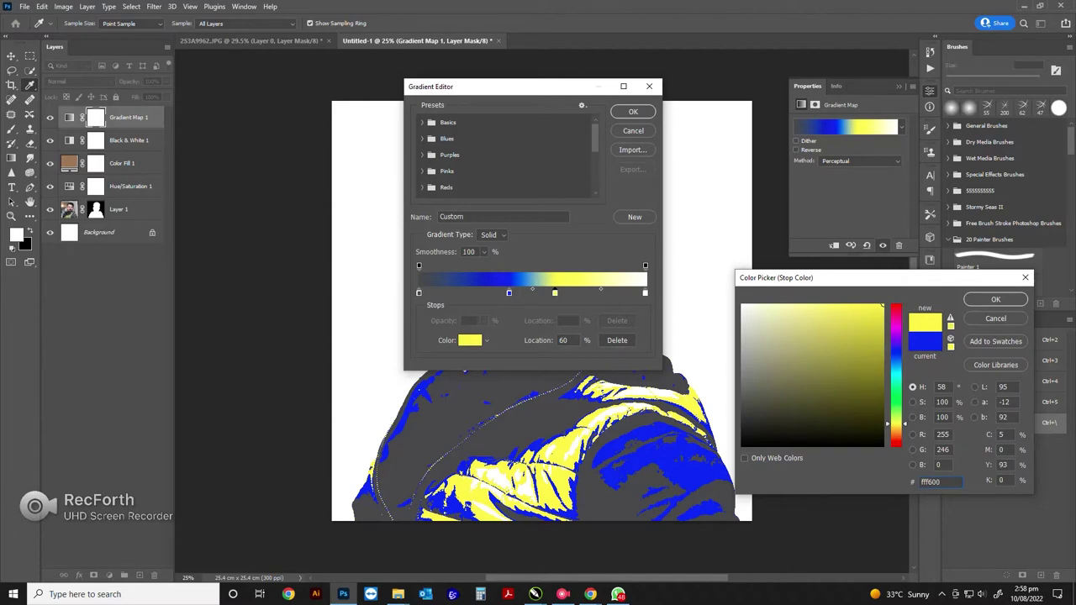
{"action": "double_click", "coordinate": [930, 482]}
{"action": "left_click", "coordinate": [995, 299]}
{"action": "left_click", "coordinate": [633, 111]}
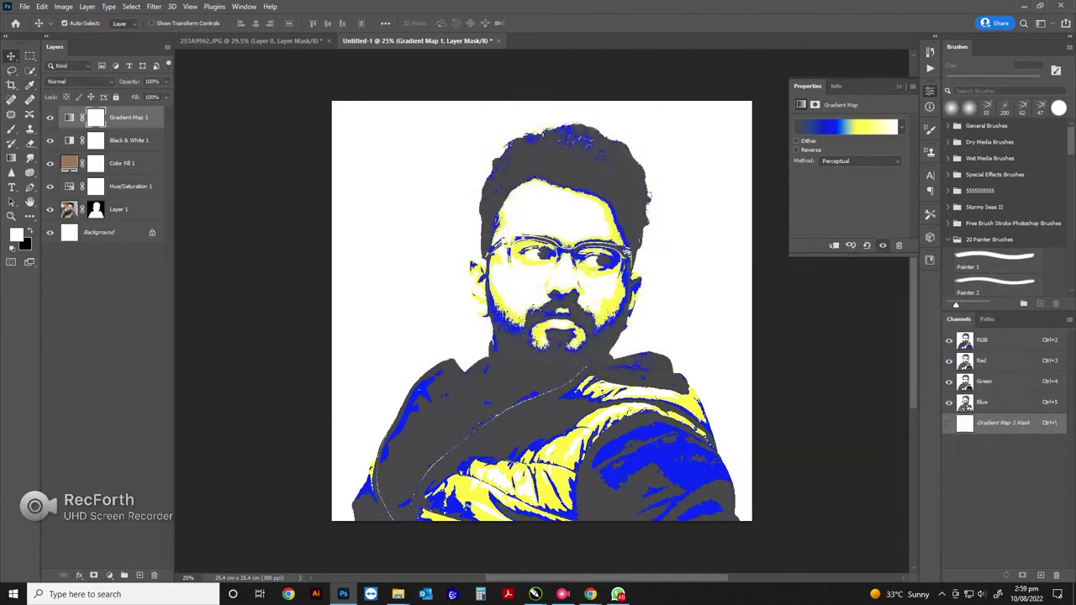
{"action": "key", "text": "ctrl+2"}
Step: Convert Layer 1 into a smart object
{"action": "left_click", "coordinate": [109, 378]}
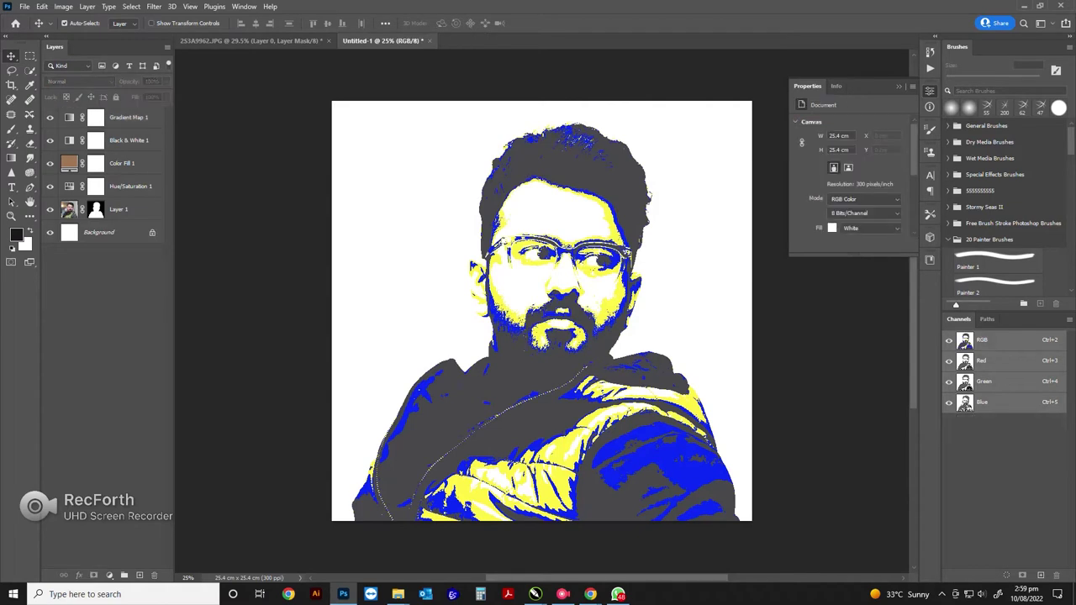
{"action": "left_click", "coordinate": [130, 209]}
{"action": "right_click", "coordinate": [122, 209]}
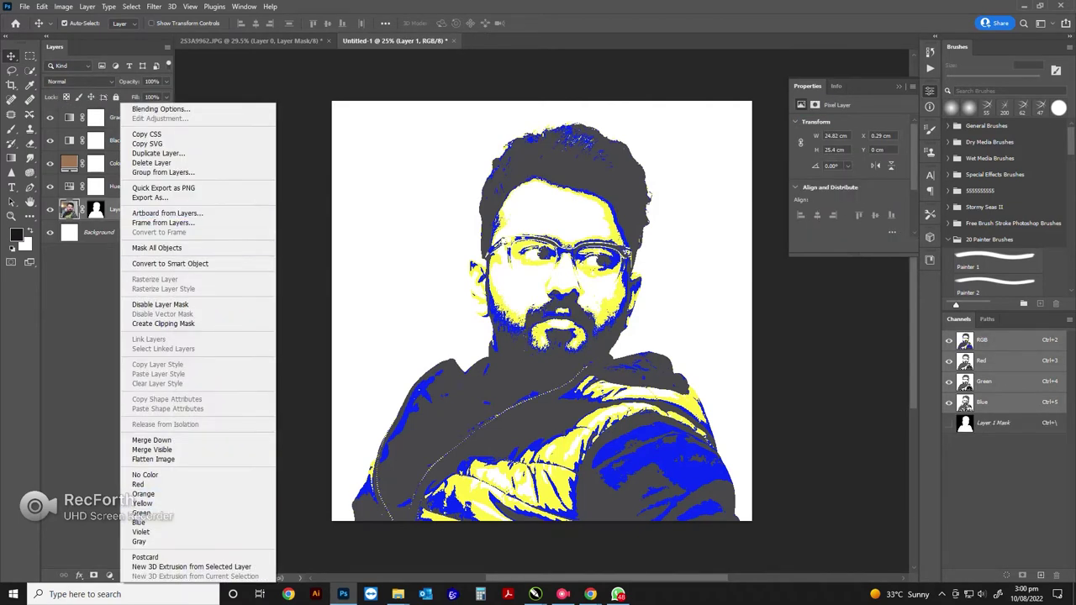
{"action": "left_click", "coordinate": [170, 263]}
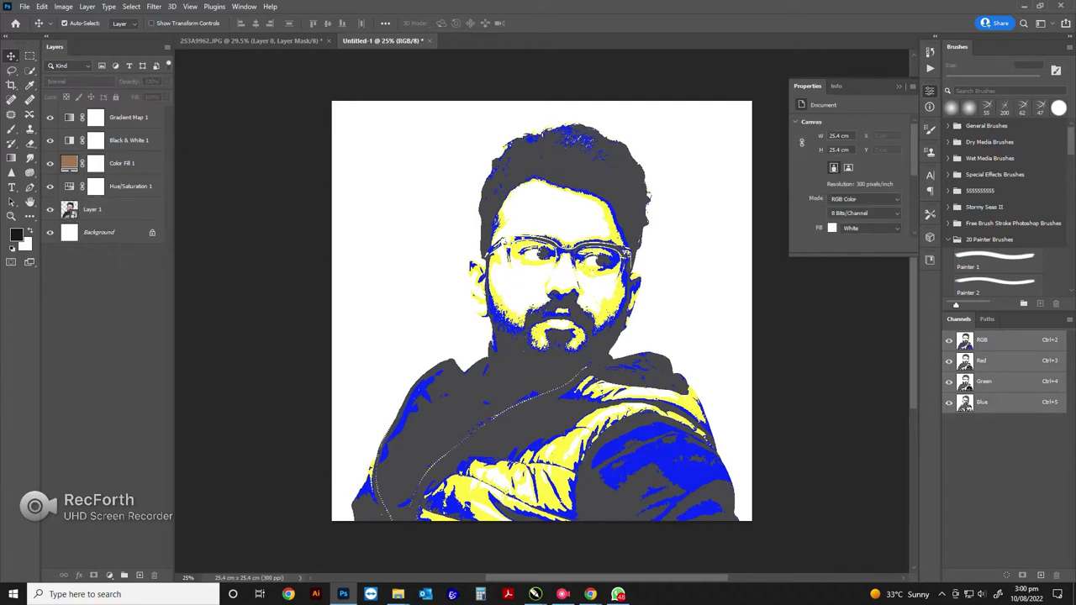
Step: Apply an Oil Paint smart filter with Stylization 5.6 to Layer 1
{"action": "left_click", "coordinate": [153, 6]}
{"action": "mouse_move", "coordinate": [172, 160]}
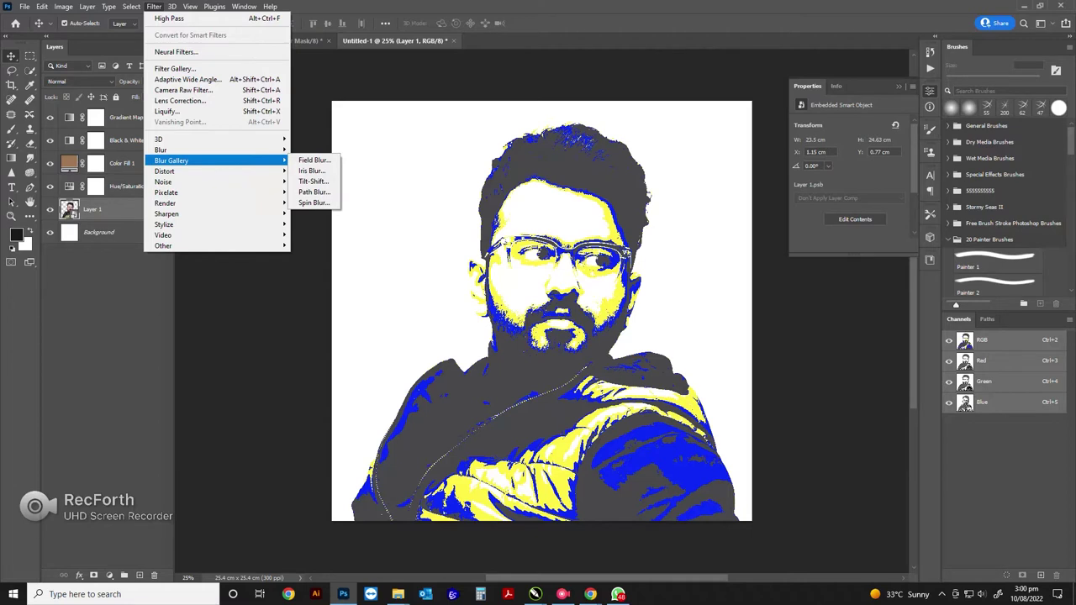
{"action": "left_click", "coordinate": [101, 319]}
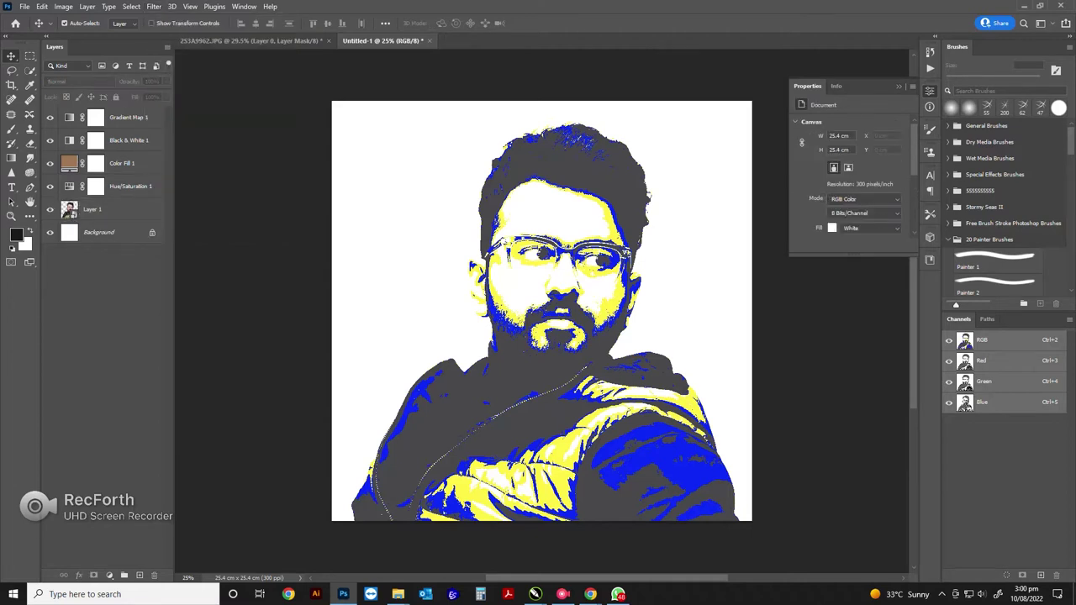
{"action": "left_click", "coordinate": [93, 209]}
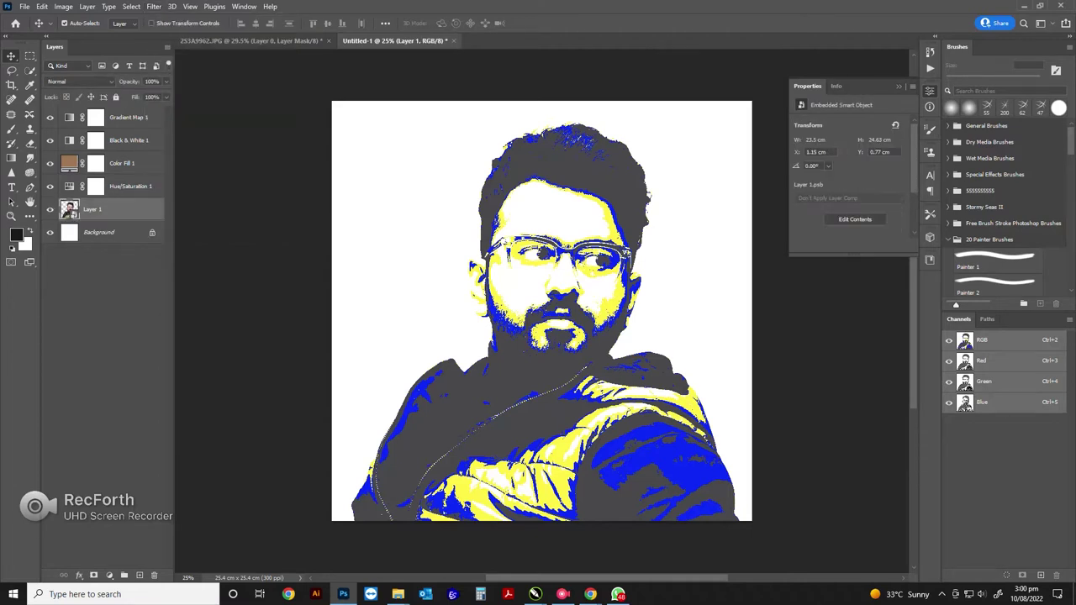
{"action": "left_click", "coordinate": [154, 5]}
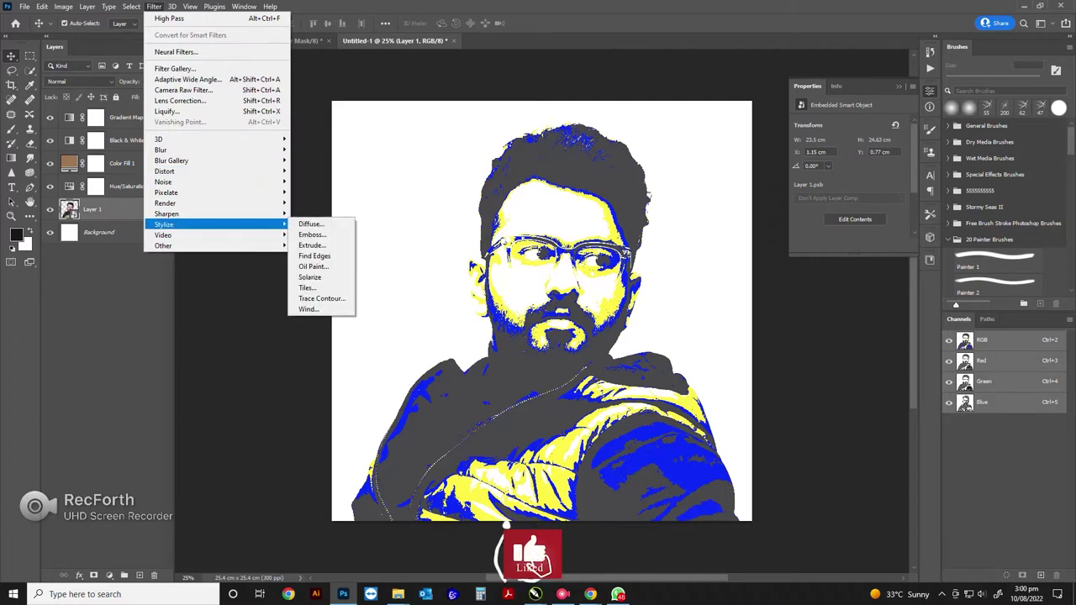
{"action": "left_click", "coordinate": [311, 266]}
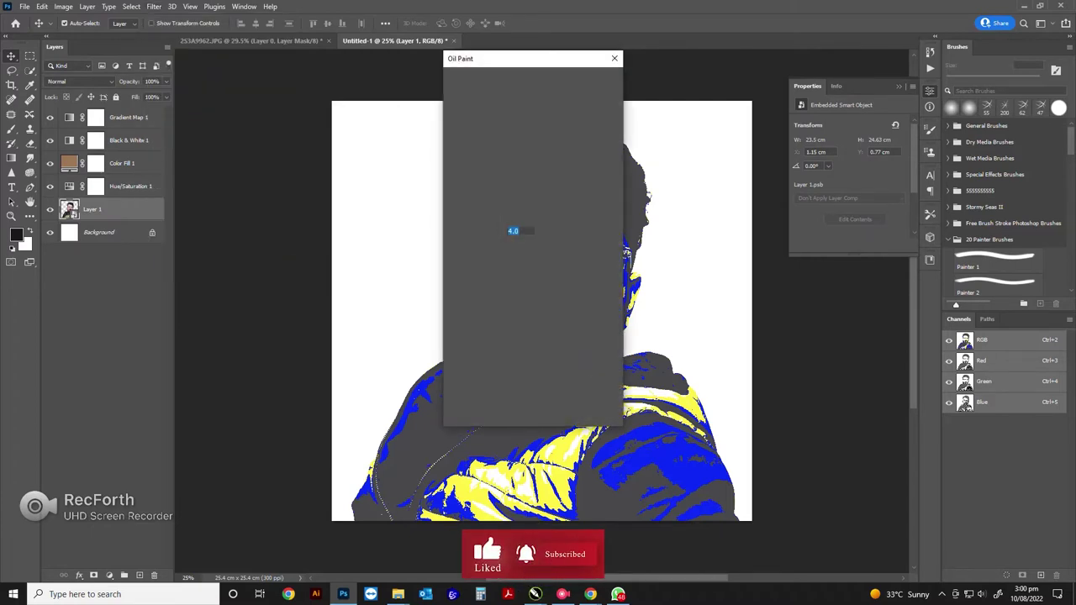
{"action": "mouse_move", "coordinate": [544, 67]}
{"action": "left_mouse_down"}
{"action": "mouse_move", "coordinate": [366, 128]}
{"action": "mouse_move", "coordinate": [329, 128]}
{"action": "left_mouse_up"}
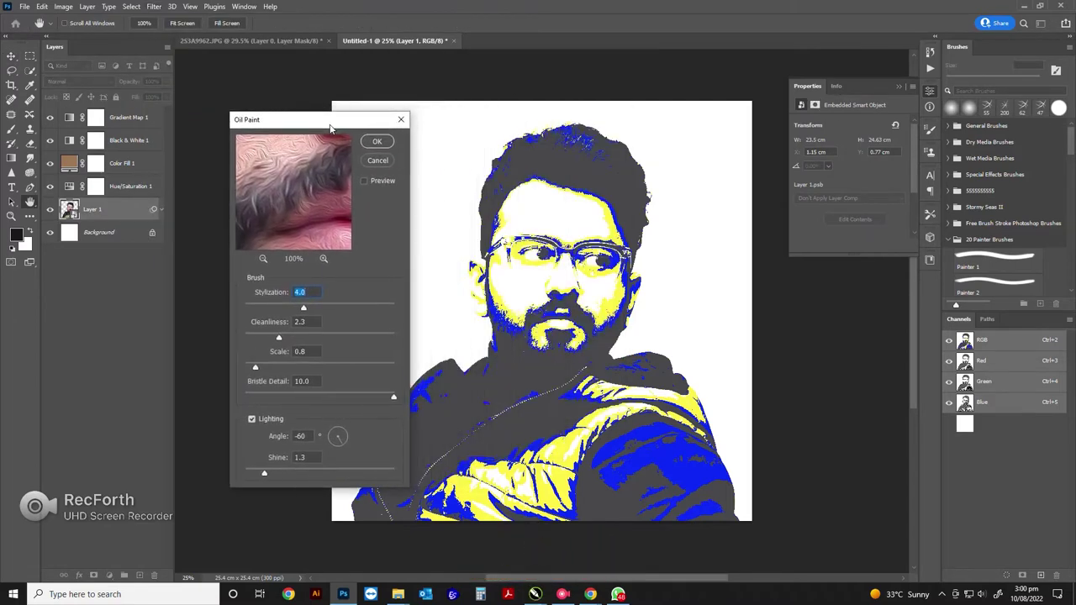
{"action": "key", "text": "Up"}
{"action": "key", "text": "Up"}
{"action": "key", "text": "Up"}
{"action": "left_click", "coordinate": [377, 141]}
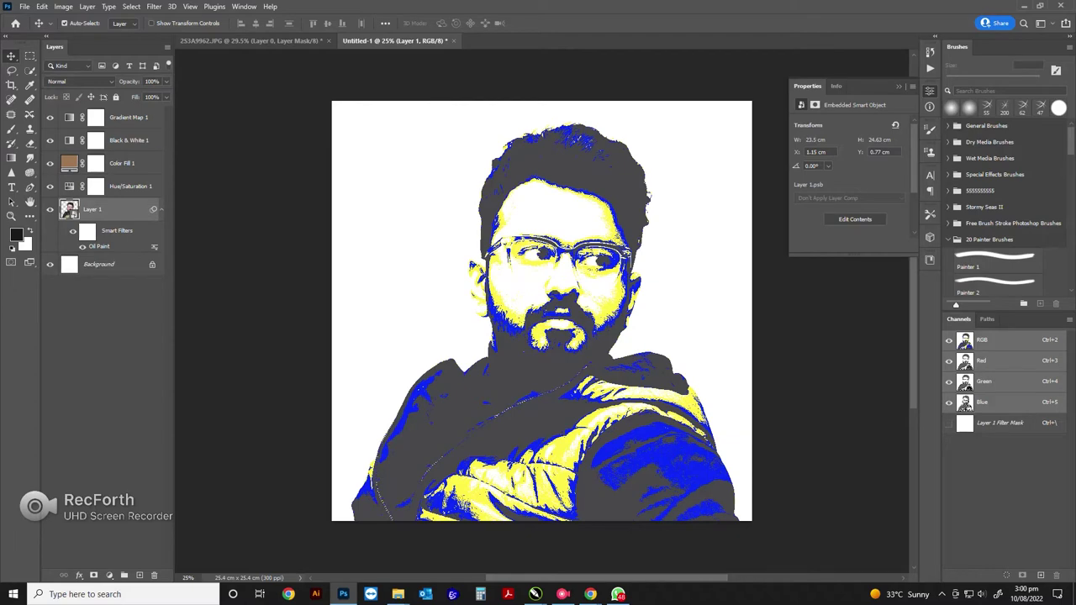
Step: Toggle the Oil Paint smart filter off and on to compare the effect
{"action": "scroll", "coordinate": [542, 299], "scroll_direction": "up", "scroll_amount": 3}
{"action": "scroll", "coordinate": [542, 298], "scroll_direction": "up", "scroll_amount": 2}
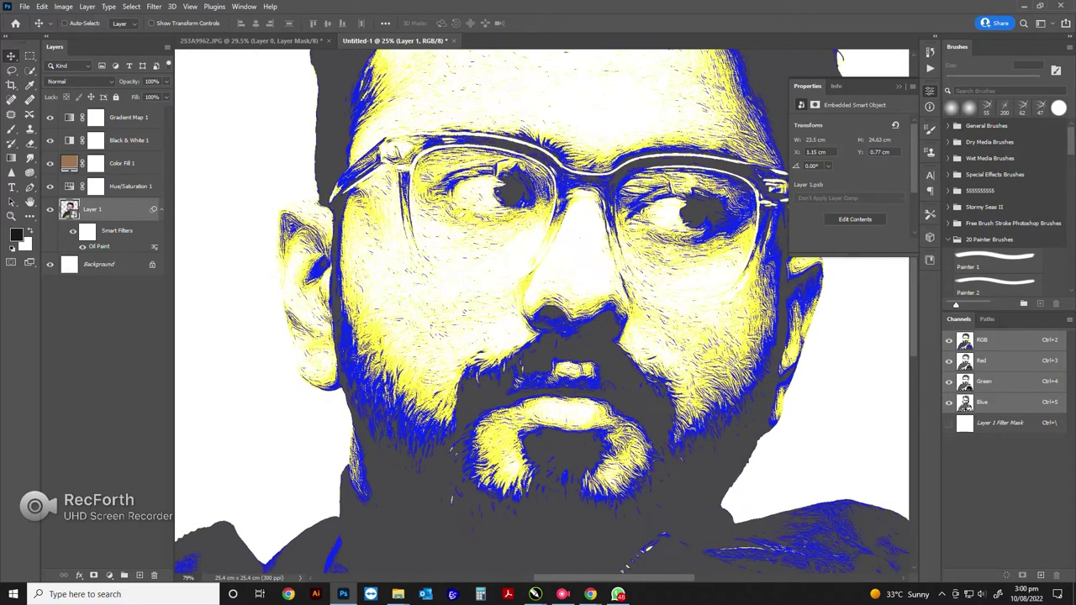
{"action": "scroll", "coordinate": [542, 299], "scroll_direction": "up", "scroll_amount": 2}
{"action": "scroll", "coordinate": [542, 298], "scroll_direction": "up", "scroll_amount": 1}
{"action": "left_click", "coordinate": [65, 23]}
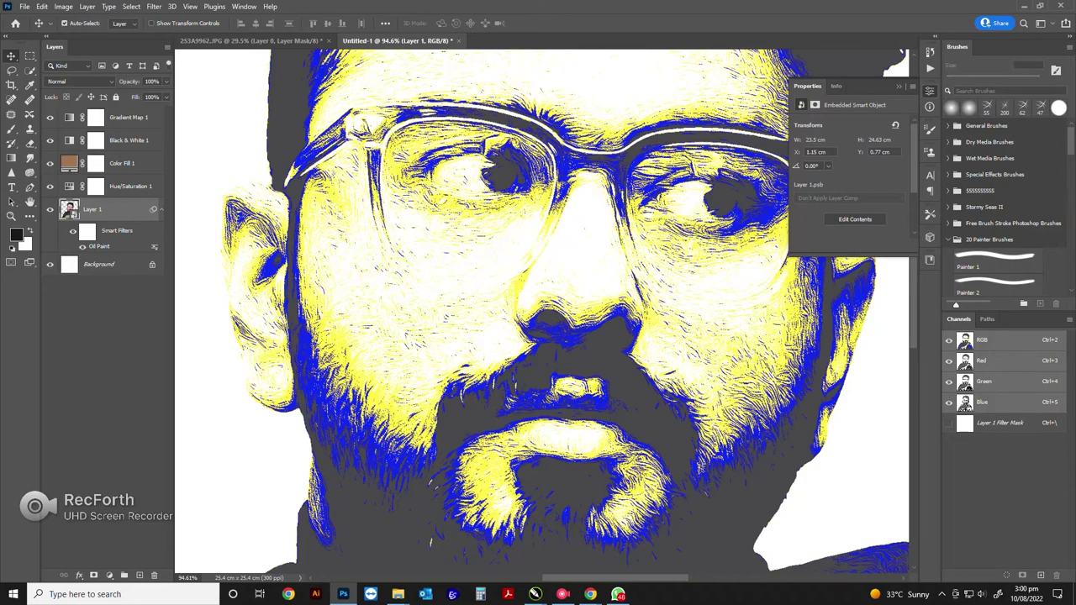
{"action": "left_click", "coordinate": [82, 246]}
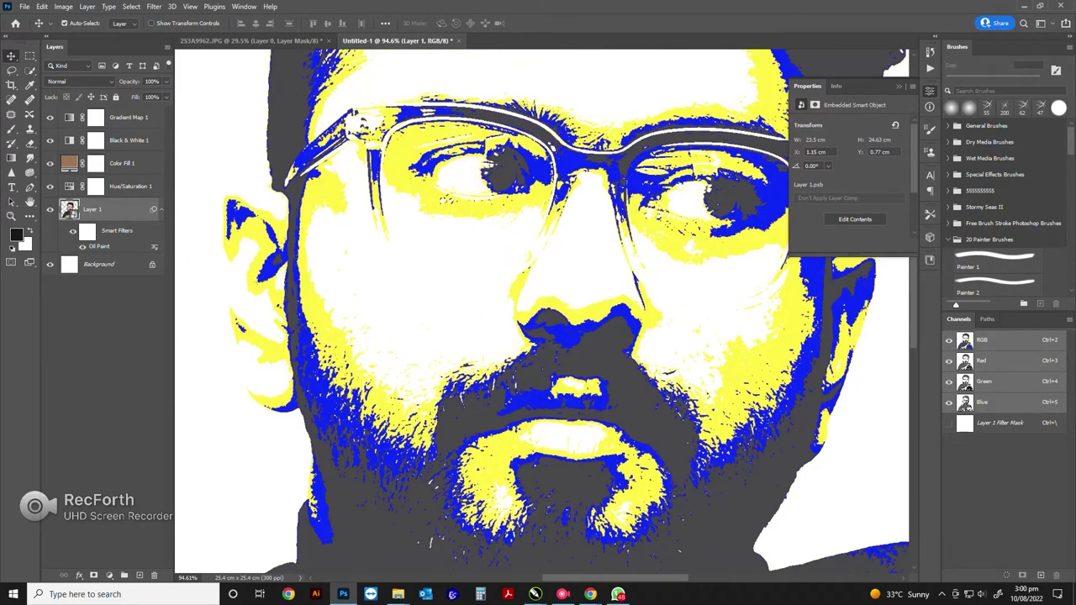
{"action": "left_click", "coordinate": [83, 246]}
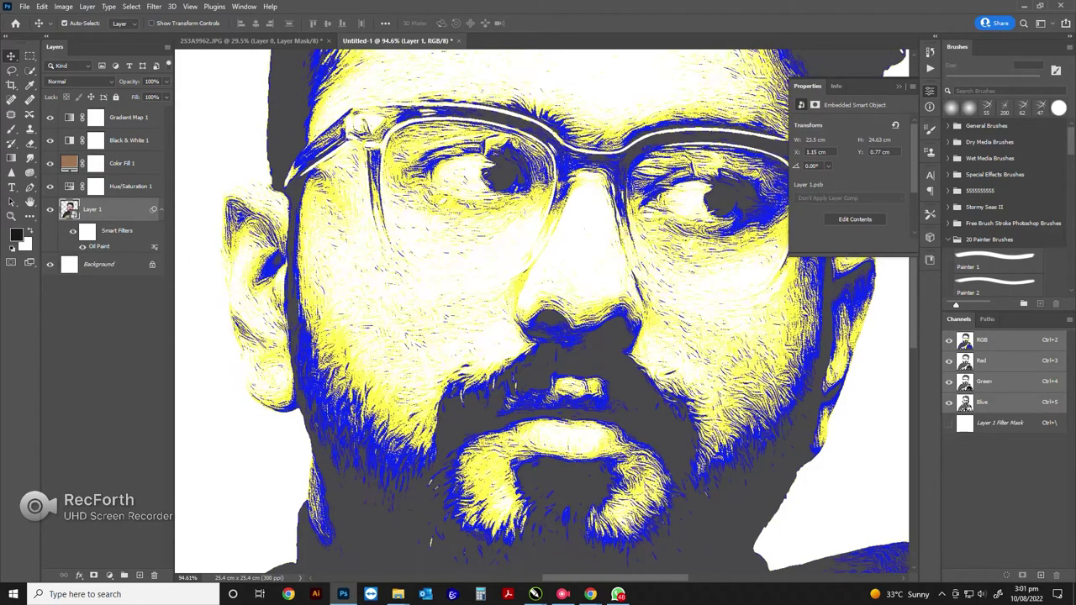
Step: Revise Oil Paint to Stylization 5, Cleanliness 5, Scale 10, Bristle Detail 10, Lighting off
{"action": "double_click", "coordinate": [99, 246]}
{"action": "type", "text": "5"}
{"action": "key", "text": "Tab"}
{"action": "type", "text": "5"}
{"action": "key", "text": "Tab"}
{"action": "type", "text": "10"}
{"action": "key", "text": "Tab"}
{"action": "type", "text": "10"}
{"action": "key", "text": "Tab"}
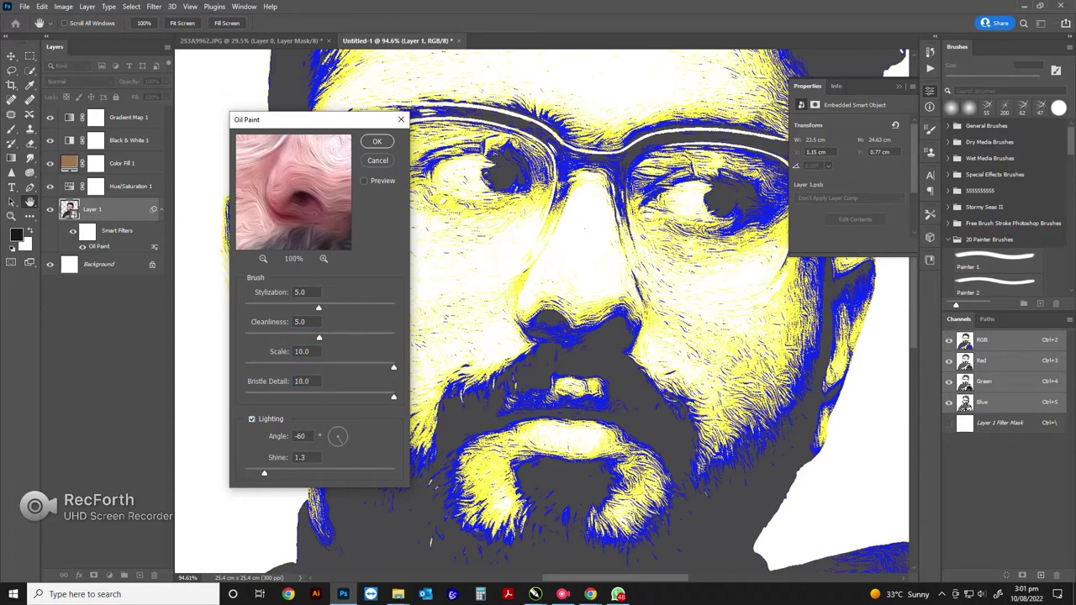
{"action": "key", "text": "space"}
{"action": "key", "text": "Return"}
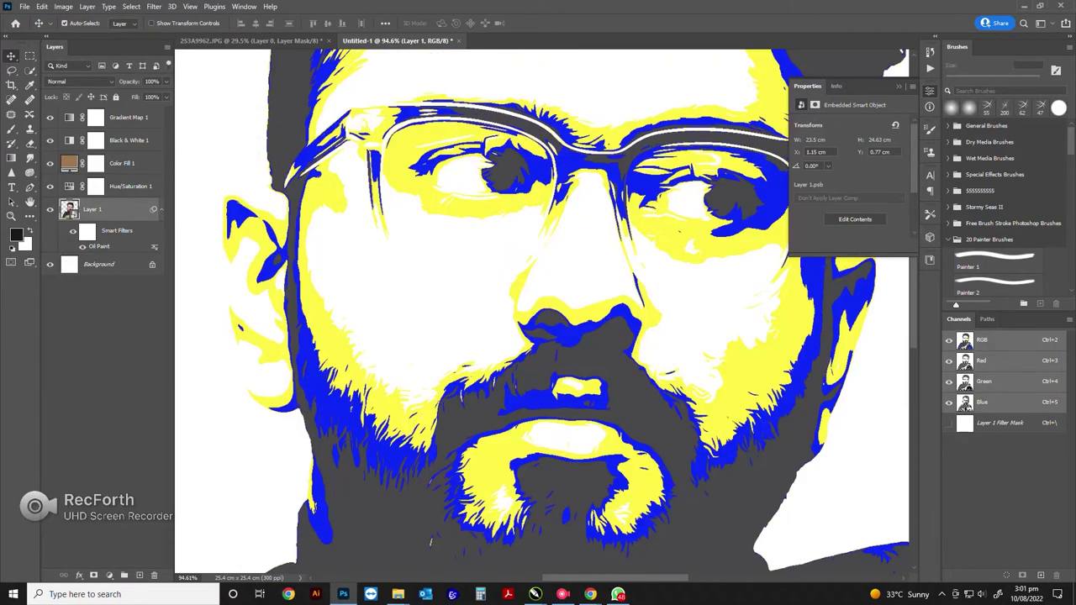
{"action": "scroll", "coordinate": [630, 278], "scroll_direction": "down", "scroll_amount": 6}
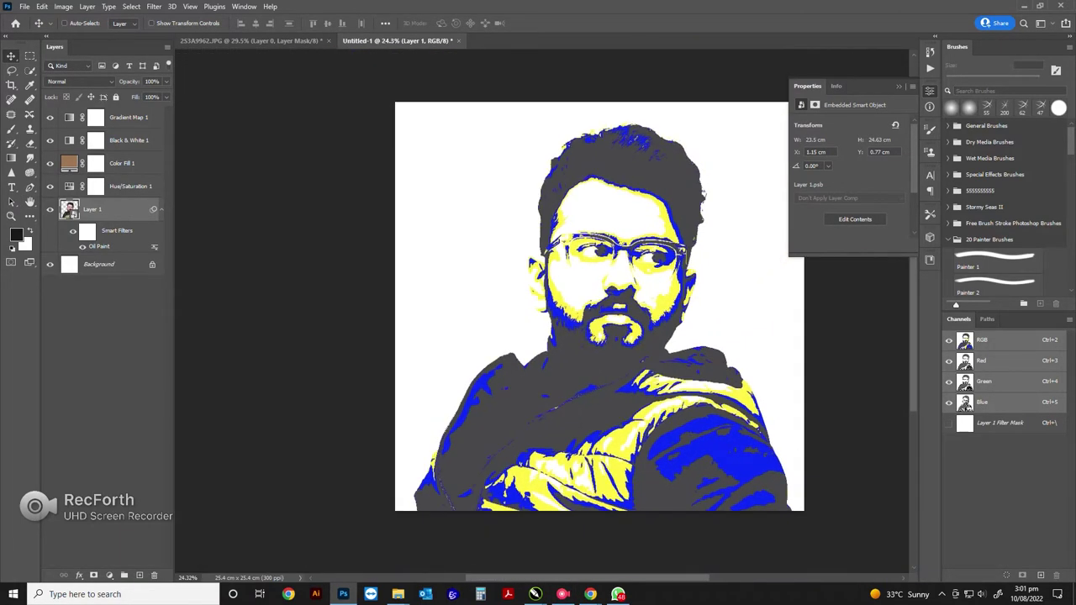
{"action": "scroll", "coordinate": [546, 303], "scroll_direction": "right", "scroll_amount": 2}
{"action": "scroll", "coordinate": [556, 289], "scroll_direction": "up", "scroll_amount": 2}
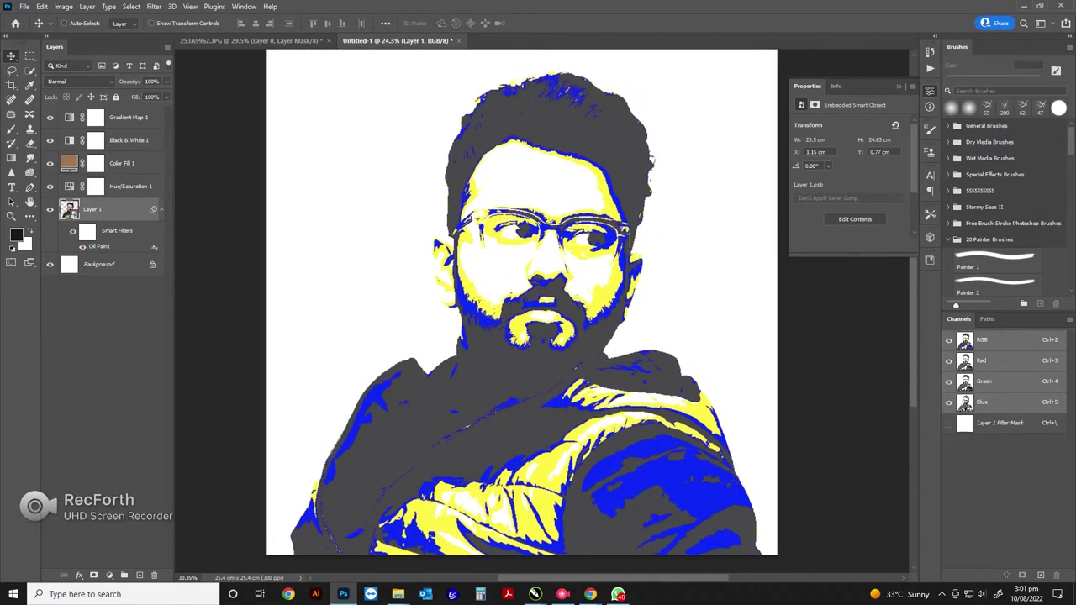
{"action": "left_click", "coordinate": [64, 7]}
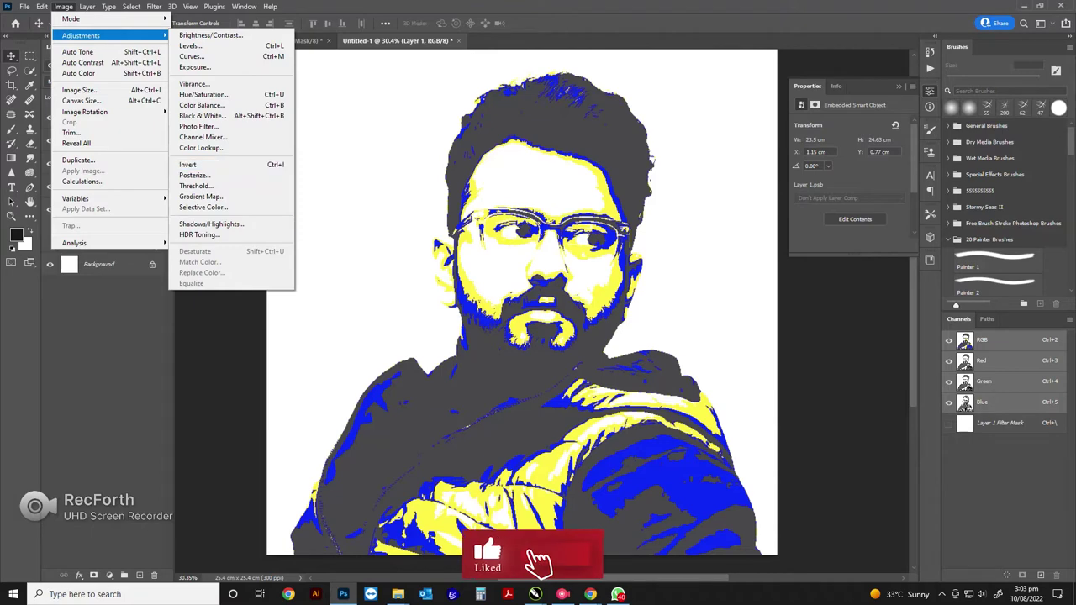
Step: Apply Shadows/Highlights (shadows 81%, tone 50%, highlights 25%), then duplicate Layer 1
{"action": "left_click", "coordinate": [211, 223]}
{"action": "type", "text": "65"}
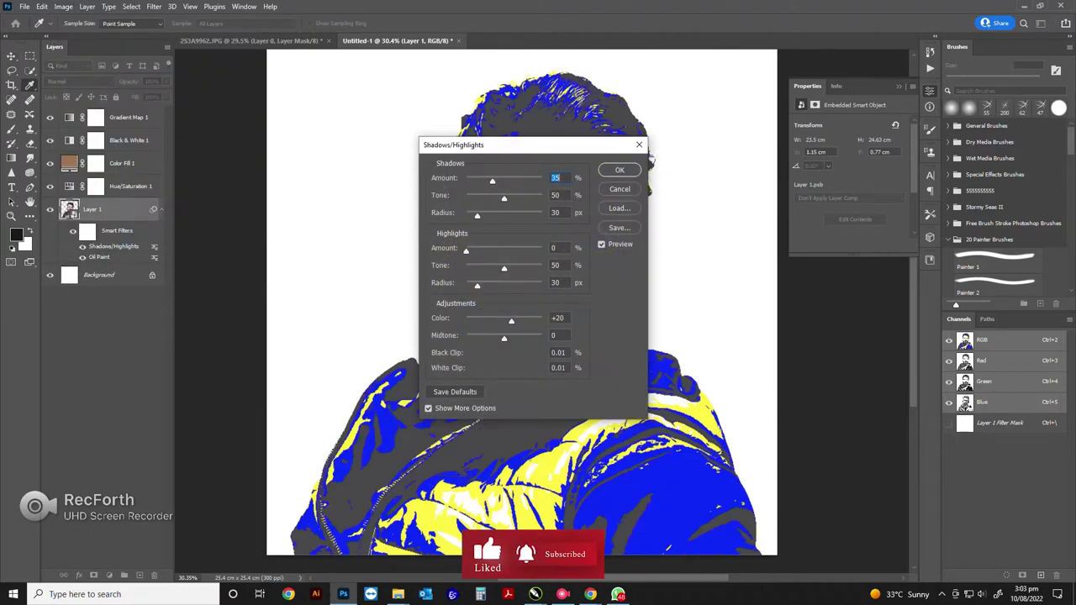
{"action": "key", "text": "Tab"}
{"action": "key", "text": "Tab"}
{"action": "key", "text": "Tab"}
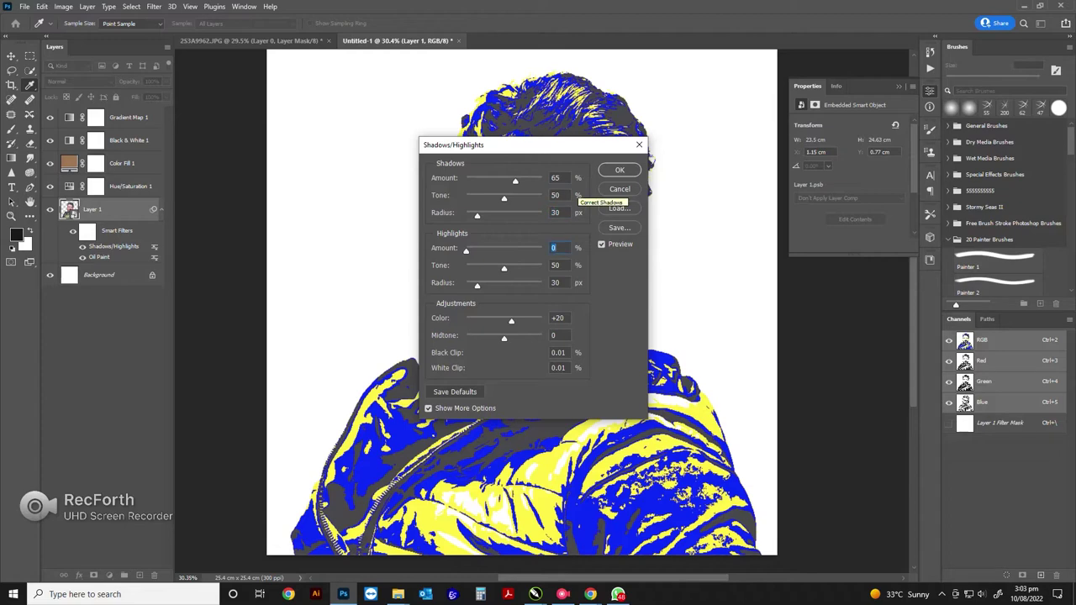
{"action": "type", "text": "25"}
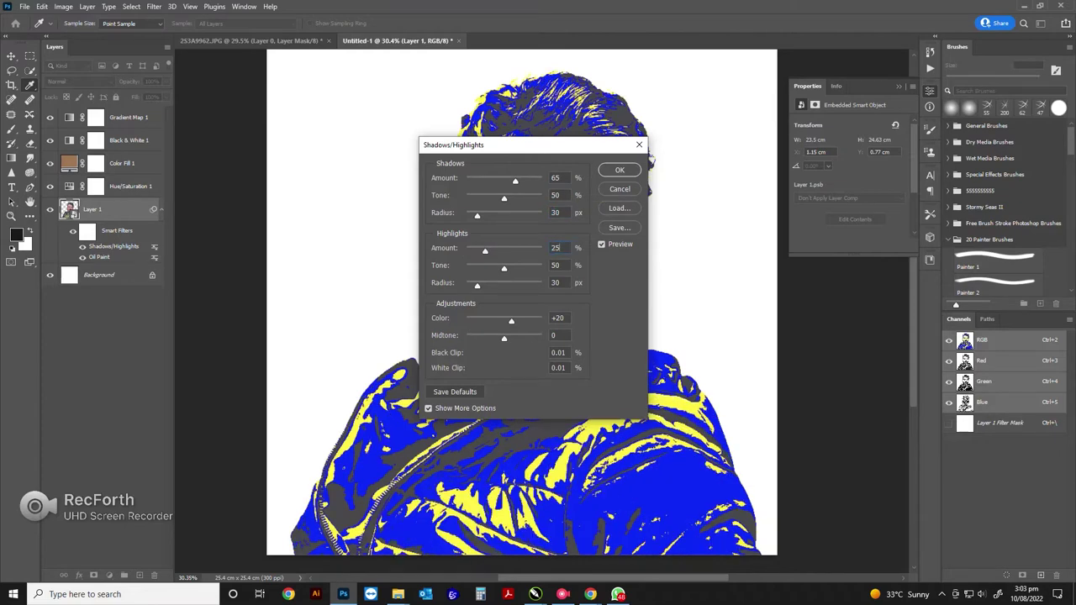
{"action": "left_click_drag", "start_coordinate": [556, 151], "coordinate": [365, 159]}
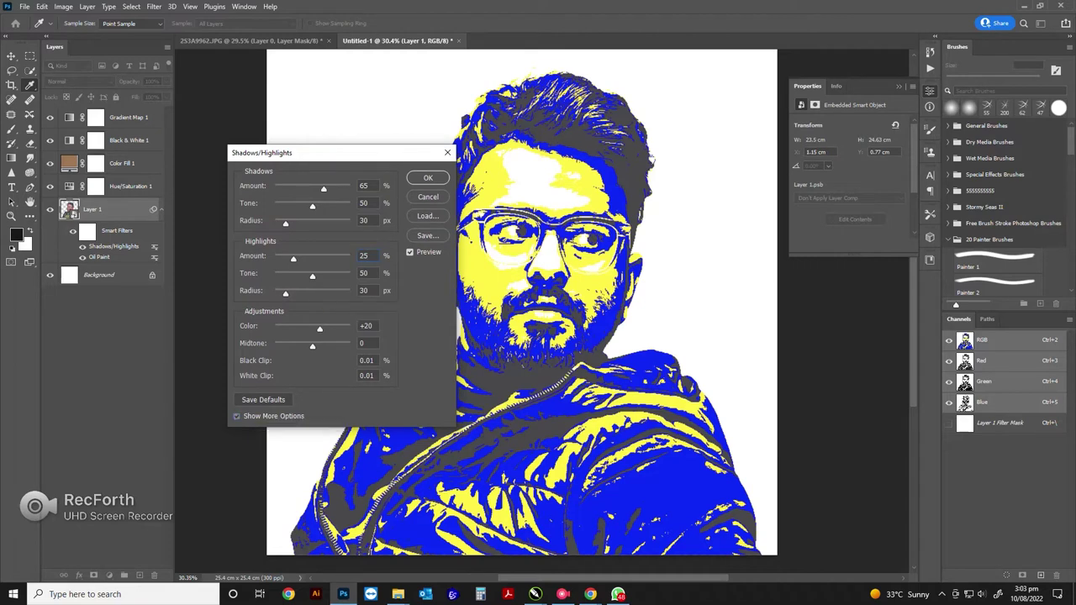
{"action": "left_click", "coordinate": [236, 416]}
{"action": "left_click", "coordinate": [238, 252]}
{"action": "mouse_move", "coordinate": [323, 189]}
{"action": "left_mouse_down"}
{"action": "mouse_move", "coordinate": [337, 188]}
{"action": "mouse_move", "coordinate": [311, 205]}
{"action": "left_mouse_up"}
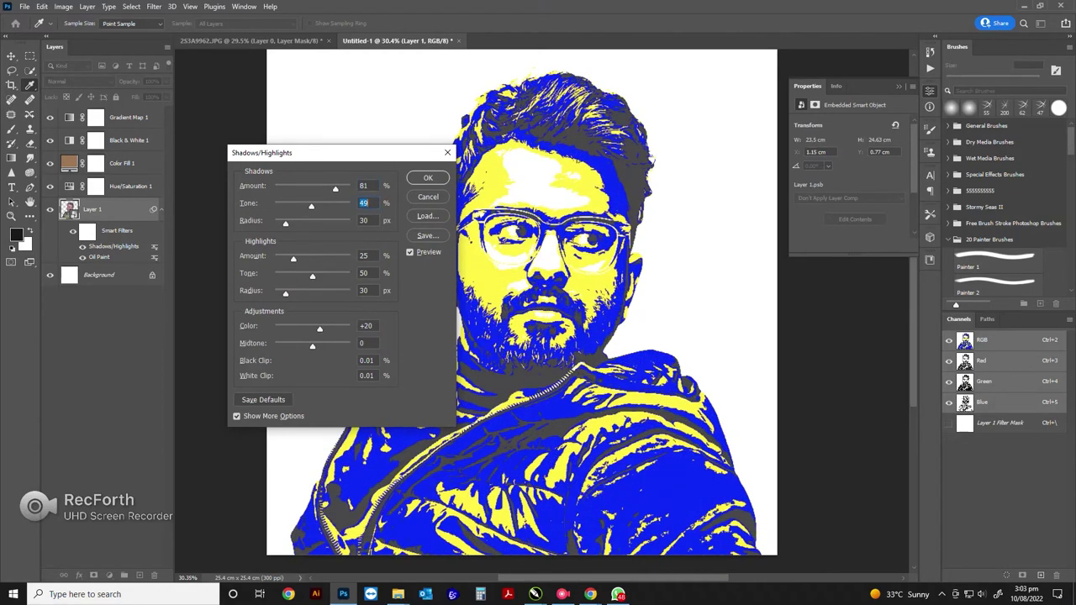
{"action": "type", "text": "50"}
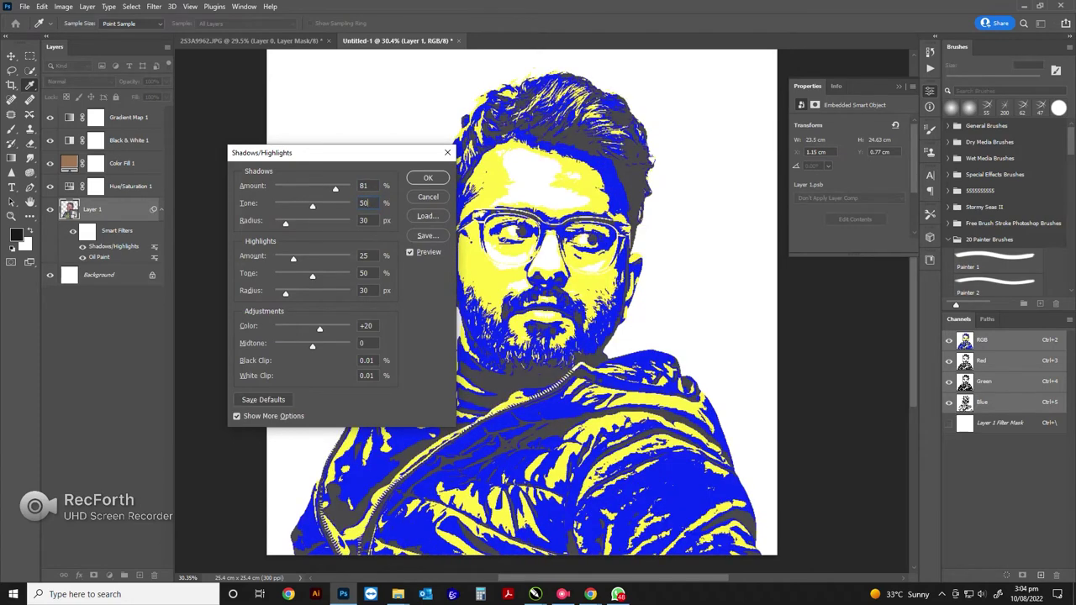
{"action": "key", "text": "Return"}
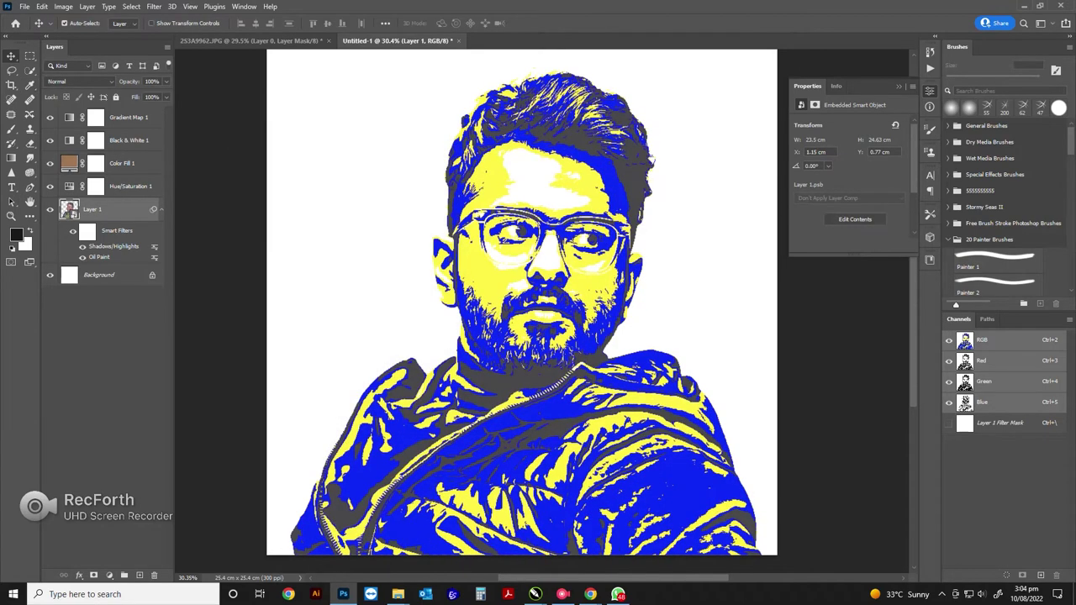
{"action": "mouse_move", "coordinate": [93, 209]}
{"action": "left_mouse_down"}
{"action": "mouse_move", "coordinate": [93, 527]}
{"action": "mouse_move", "coordinate": [139, 575]}
{"action": "left_mouse_up"}
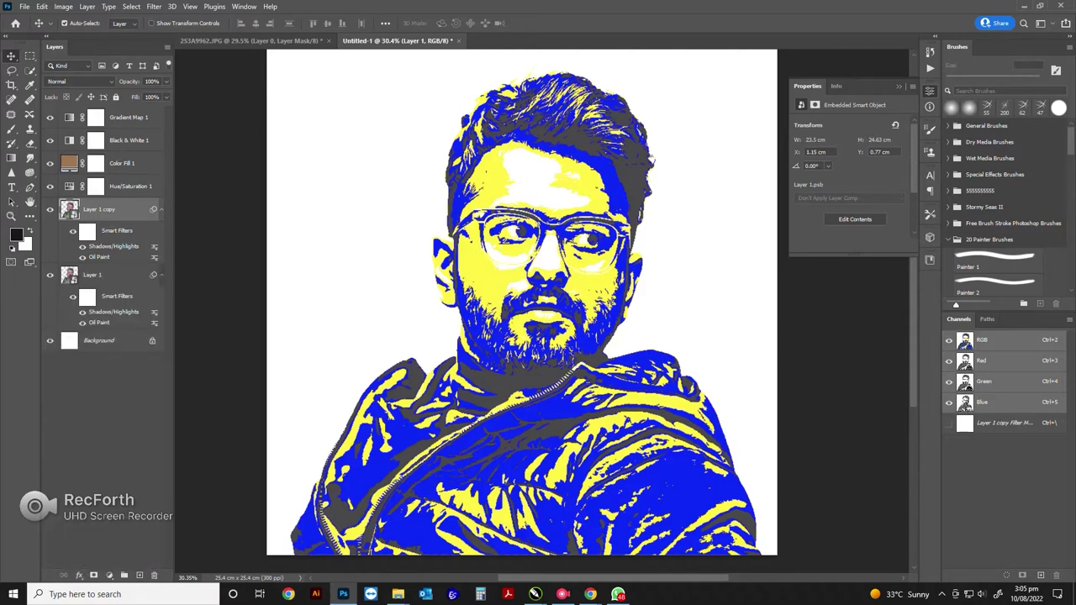
Step: Apply an Oil Paint smart filter to Layer 1 copy
{"action": "left_click", "coordinate": [154, 6]}
{"action": "left_click", "coordinate": [168, 17]}
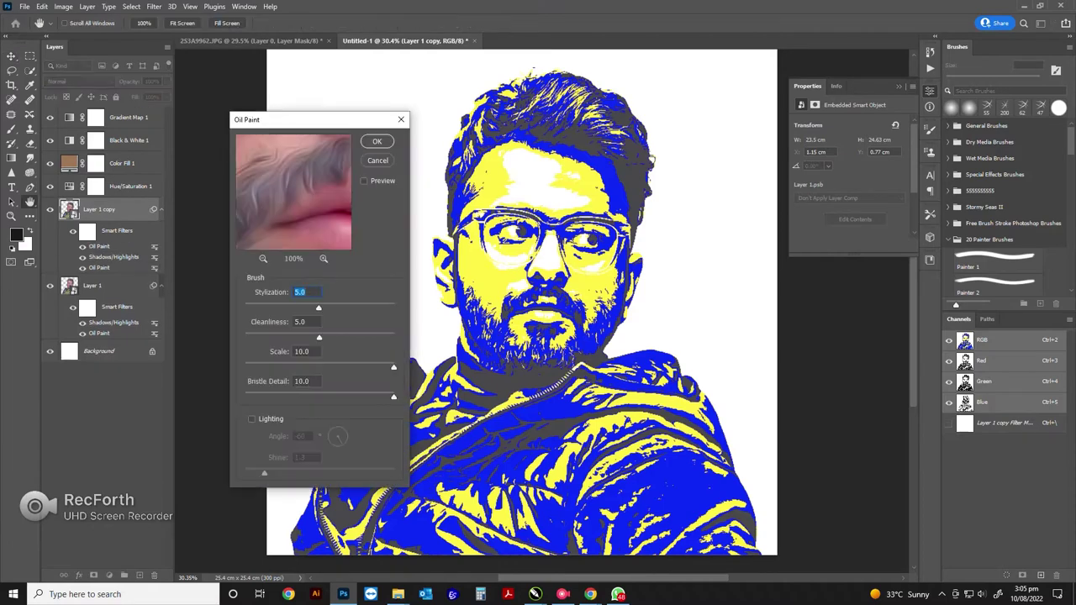
{"action": "key", "text": "Tab"}
{"action": "key", "text": "Return"}
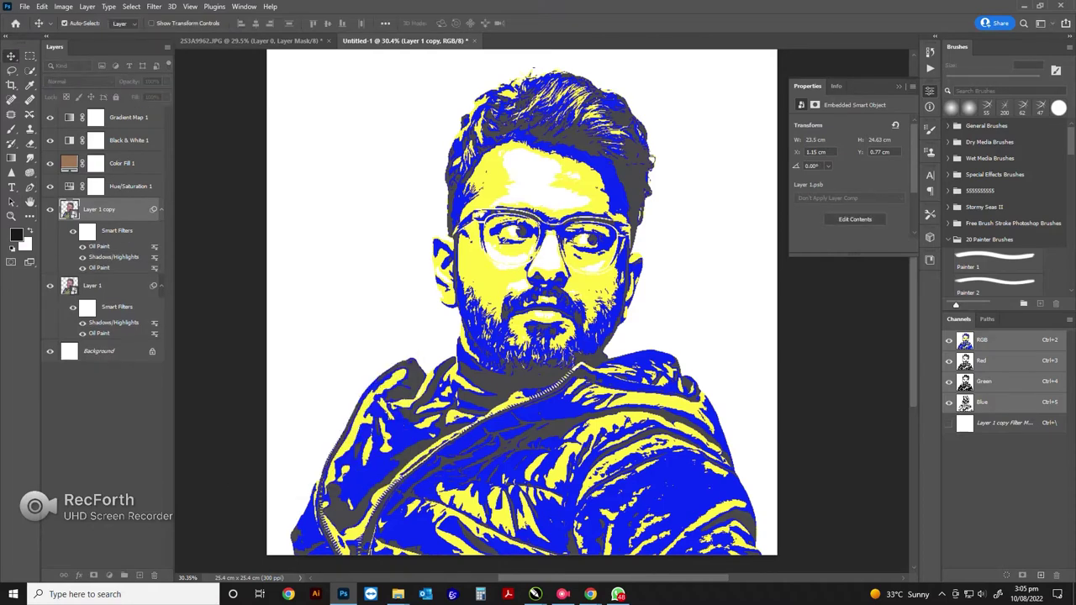
Step: Reapply Oil Paint repeatedly with Ctrl+Alt+F to stack extra smart filters, then collapse the list
{"action": "key", "text": "alt+f"}
{"action": "key", "text": "Escape"}
{"action": "key", "text": "ctrl+alt+f"}
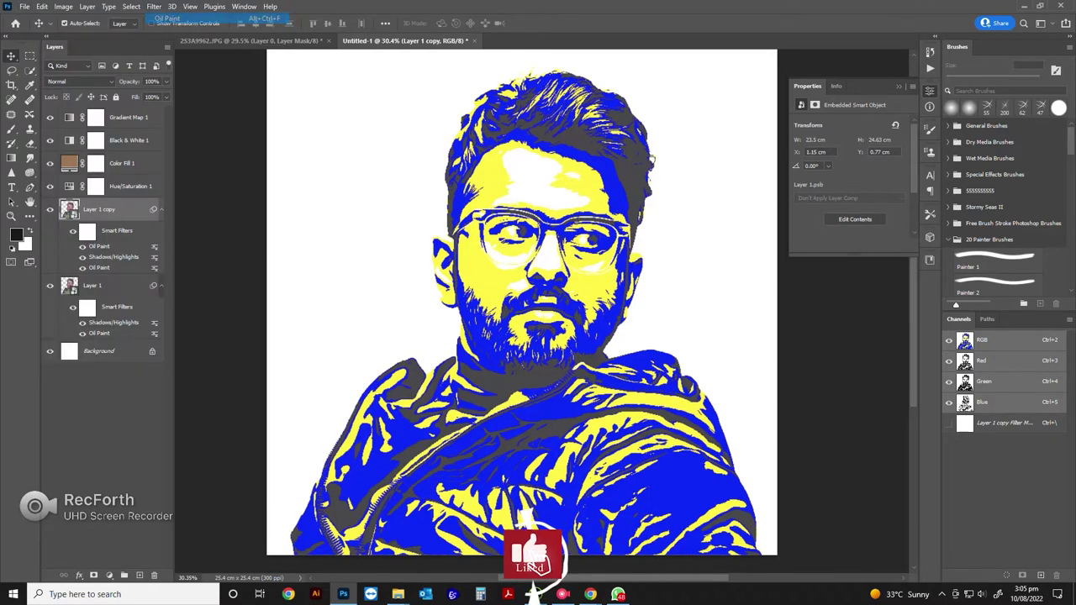
{"action": "key", "text": "Return"}
{"action": "key", "text": "ctrl+alt+f"}
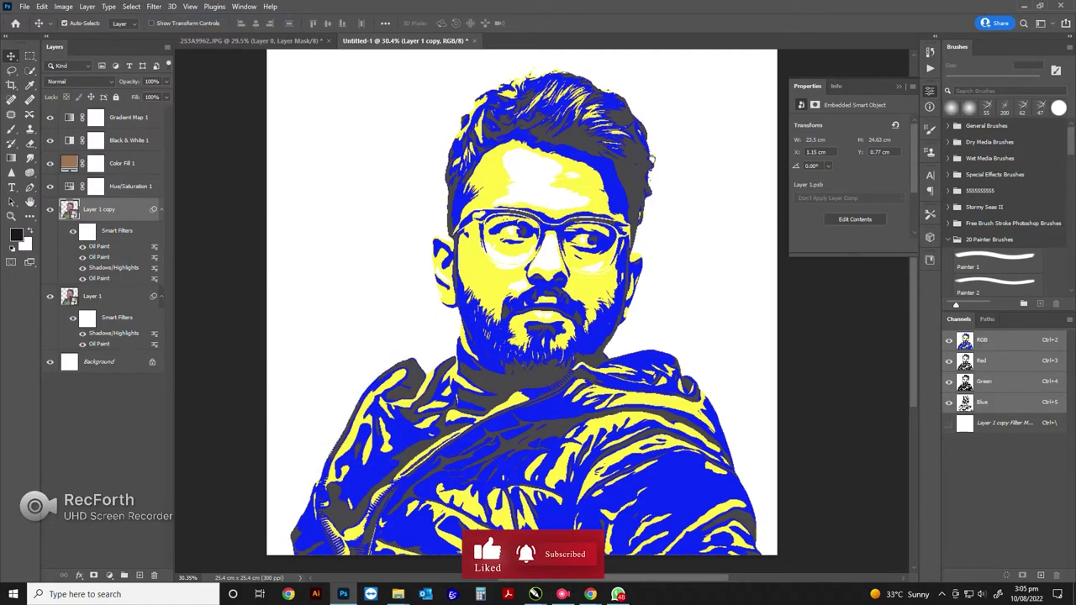
{"action": "key", "text": "Return"}
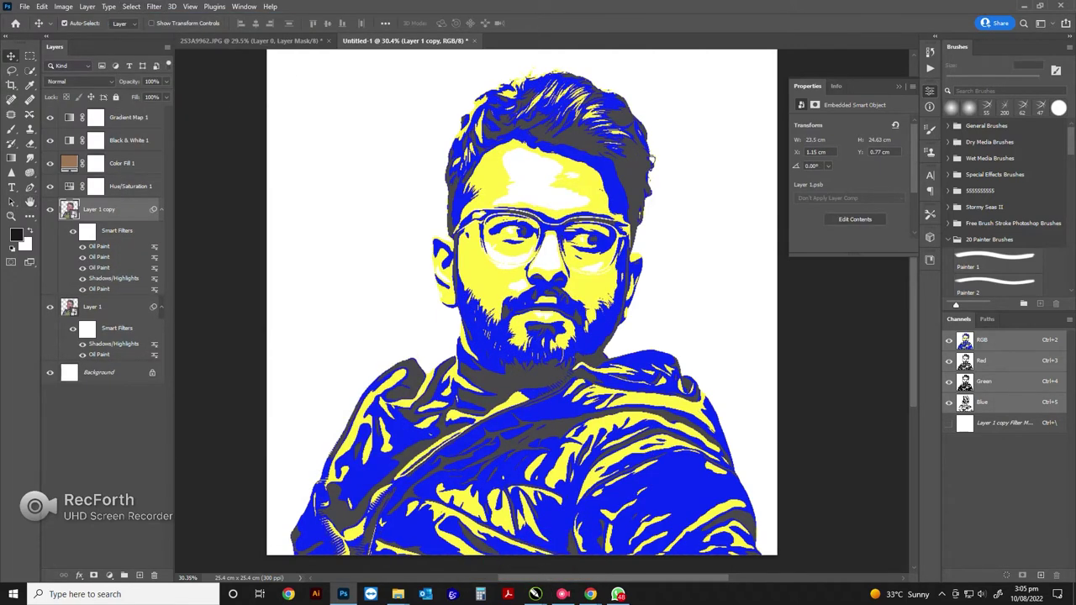
{"action": "key", "text": "ctrl+alt+f"}
{"action": "key", "text": "Return"}
{"action": "key", "text": "ctrl+alt+f"}
{"action": "key", "text": "Return"}
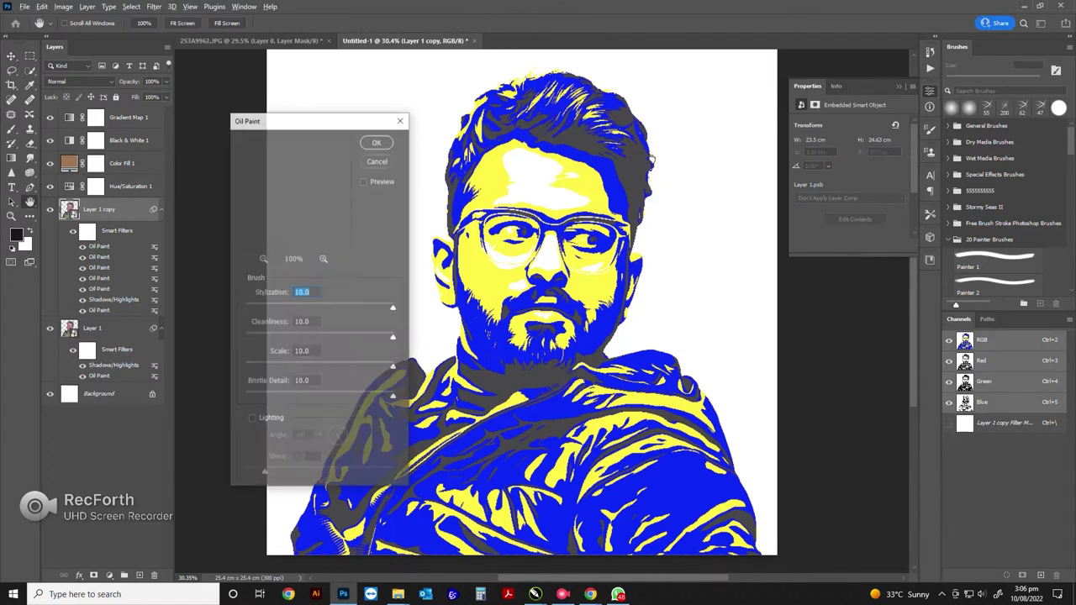
{"action": "key", "text": "ctrl+alt+f"}
{"action": "key", "text": "Return"}
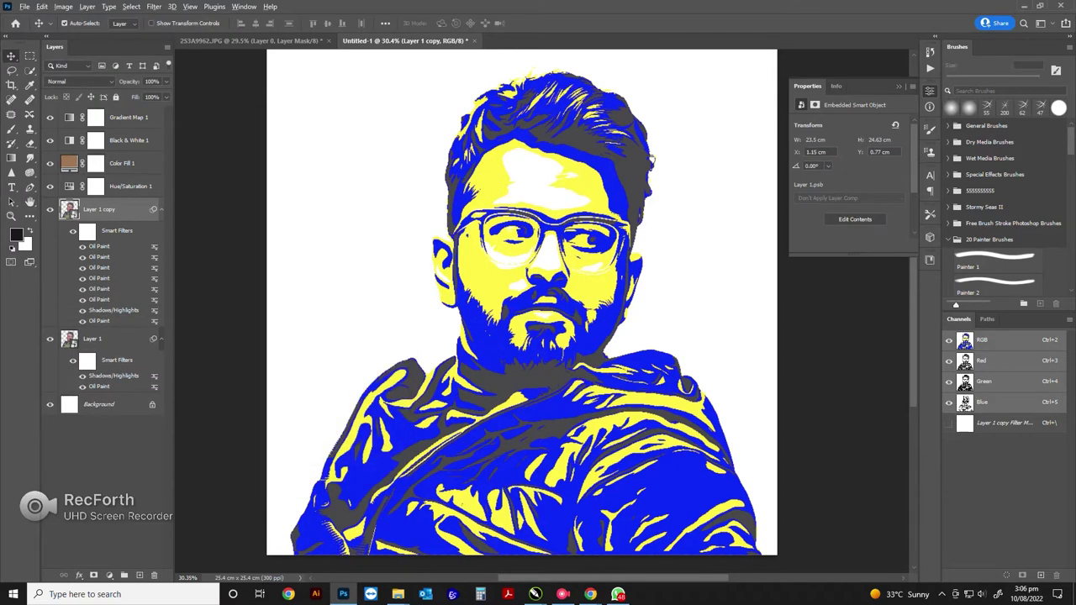
{"action": "key", "text": "ctrl+alt+f"}
{"action": "key", "text": "Return"}
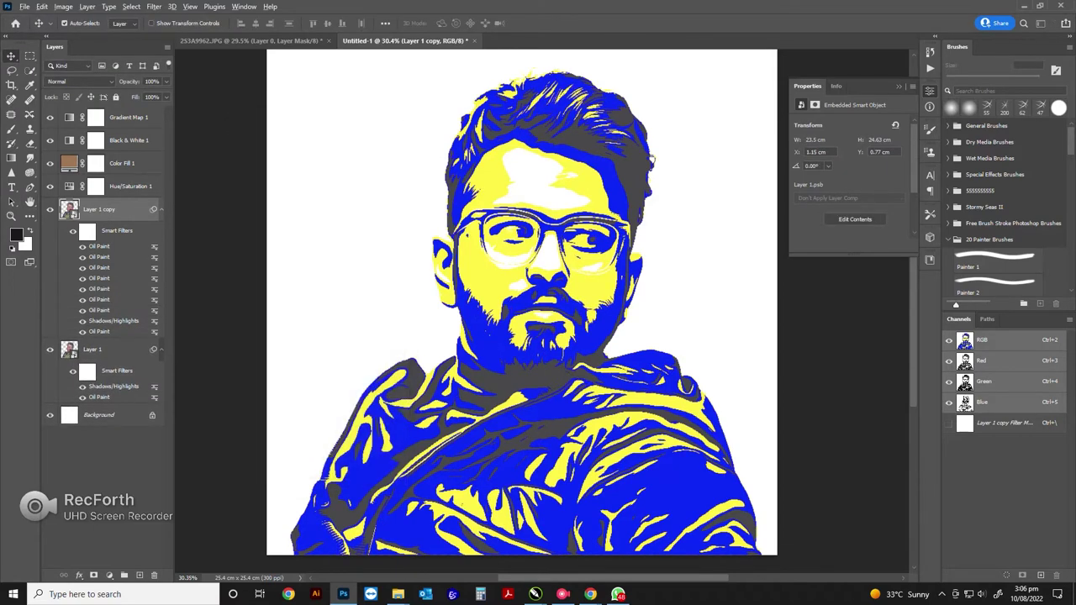
{"action": "key", "text": "ctrl+alt+s"}
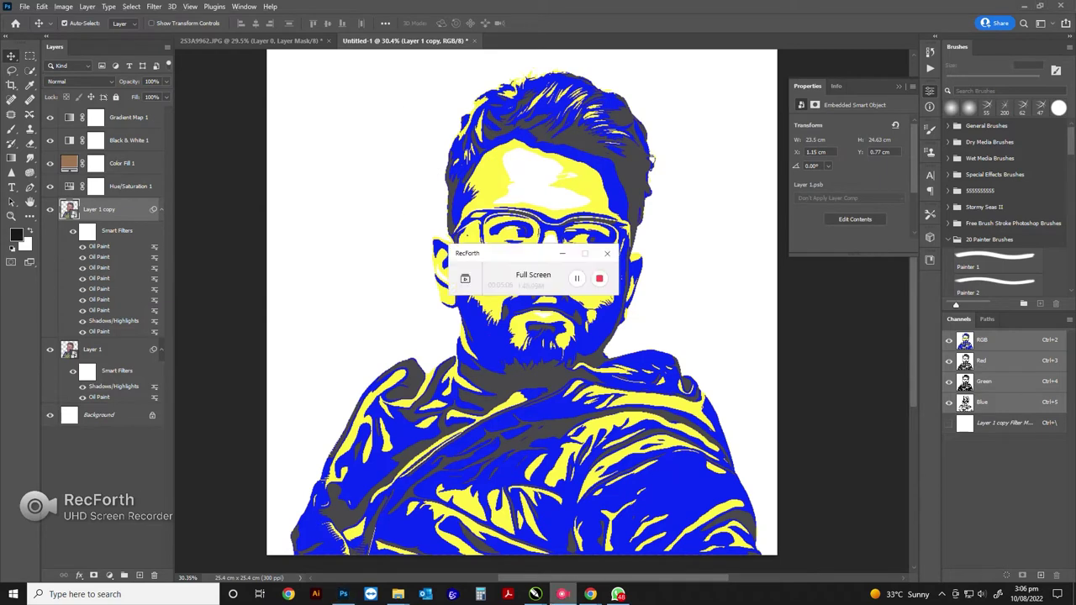
{"action": "key", "text": "ctrl+alt+s"}
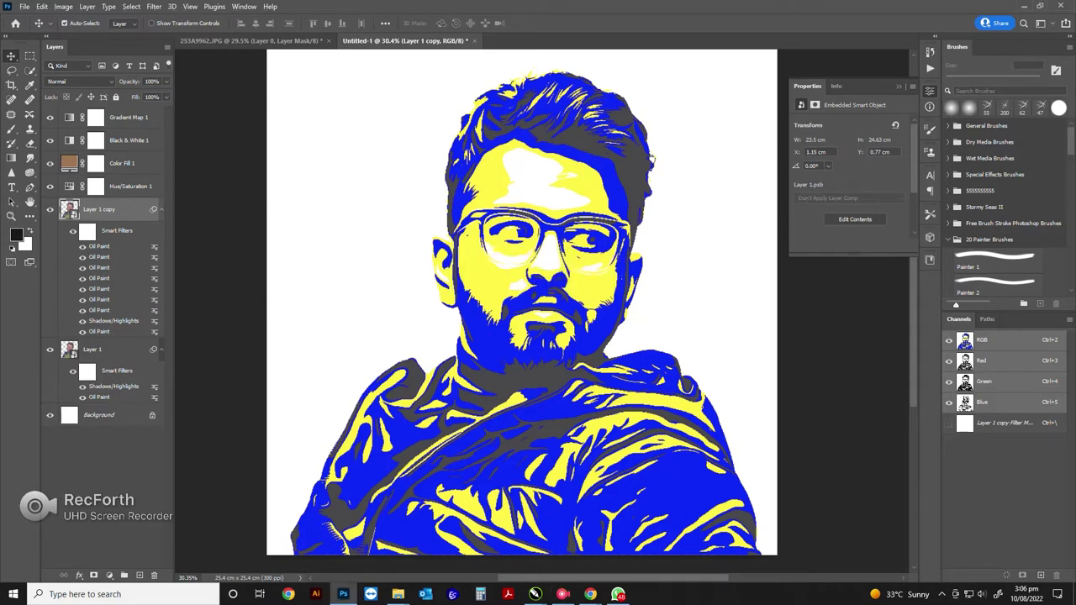
{"action": "left_click", "coordinate": [161, 209]}
Step: Add a layer mask to Layer 1 copy and paint black around the eye to reveal Layer 1
{"action": "left_click", "coordinate": [94, 575]}
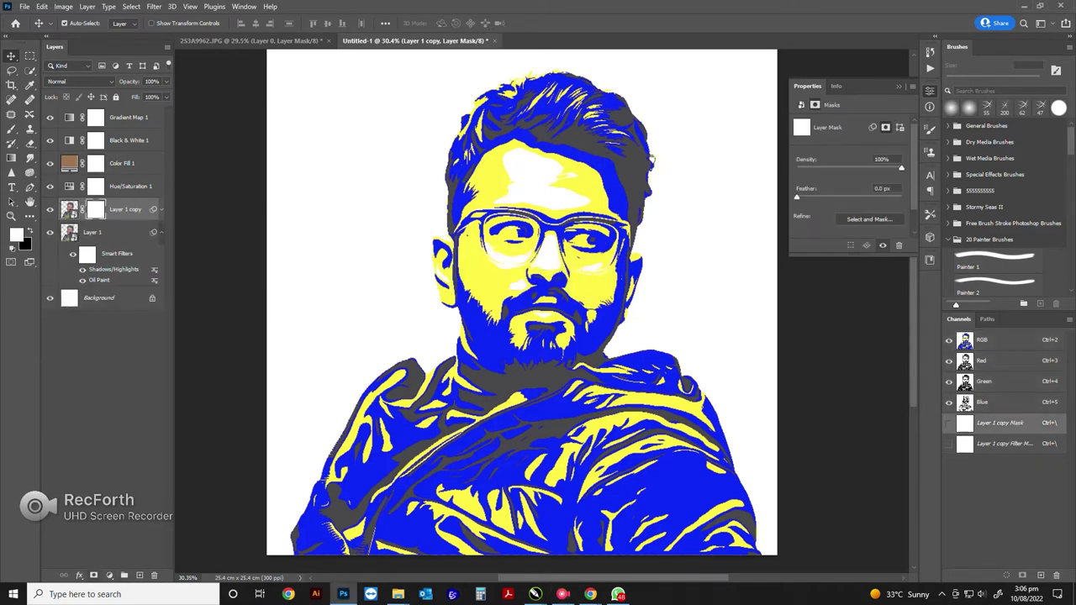
{"action": "key", "text": "b"}
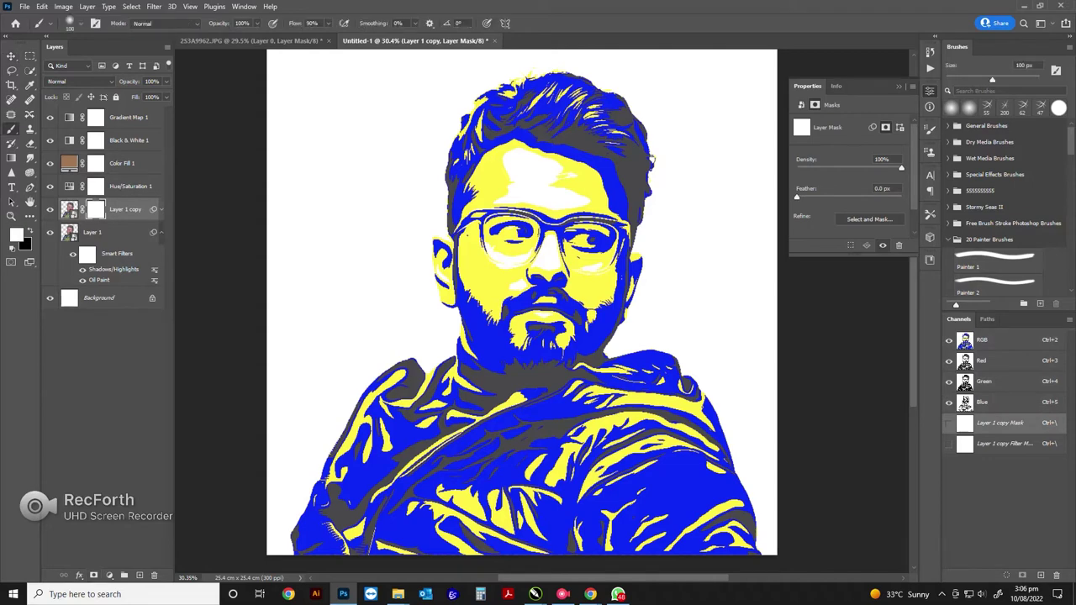
{"action": "right_click", "coordinate": [652, 160]}
{"action": "left_click", "coordinate": [535, 147]}
{"action": "key", "text": "Return"}
{"action": "scroll", "coordinate": [513, 248], "scroll_direction": "up", "scroll_amount": 5}
{"action": "key", "text": "x"}
{"action": "left_click_drag", "start_coordinate": [487, 219], "coordinate": [589, 269]}
{"action": "left_click_drag", "start_coordinate": [471, 294], "coordinate": [467, 200]}
{"action": "key", "text": "bracketleft"}
{"action": "key", "text": "bracketleft"}
{"action": "key", "text": "bracketleft"}
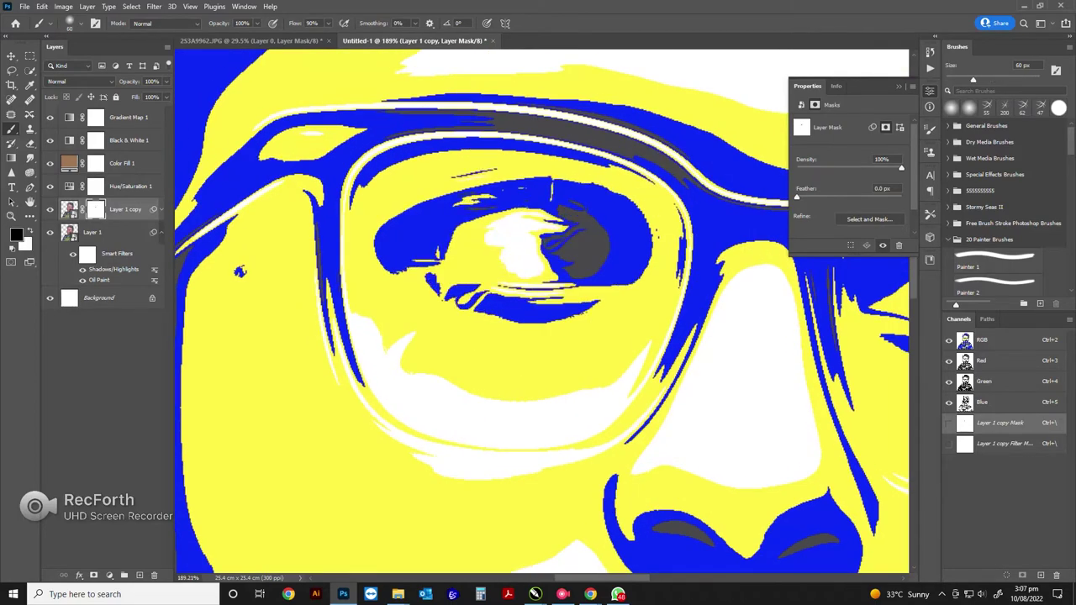
Step: Paint on the mask around the lips and moustache to restore their detail
{"action": "key", "text": "ctrl+0"}
{"action": "scroll", "coordinate": [571, 305], "scroll_direction": "up", "scroll_amount": 2}
{"action": "scroll", "coordinate": [577, 311], "scroll_direction": "up", "scroll_amount": 1}
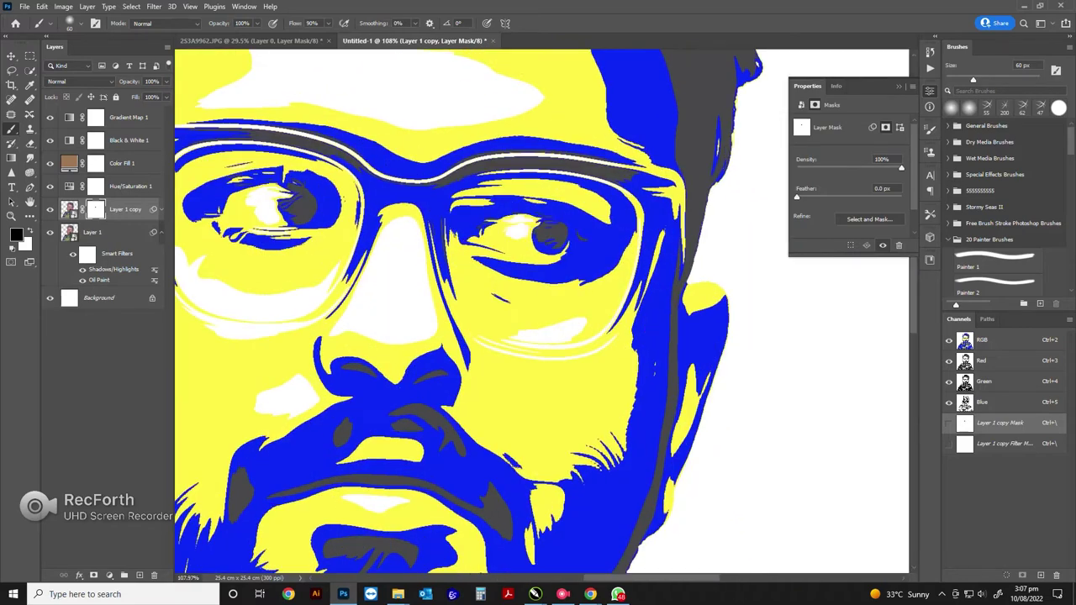
{"action": "scroll", "coordinate": [578, 311], "scroll_direction": "down", "scroll_amount": 2}
{"action": "scroll", "coordinate": [437, 362], "scroll_direction": "up", "scroll_amount": 2}
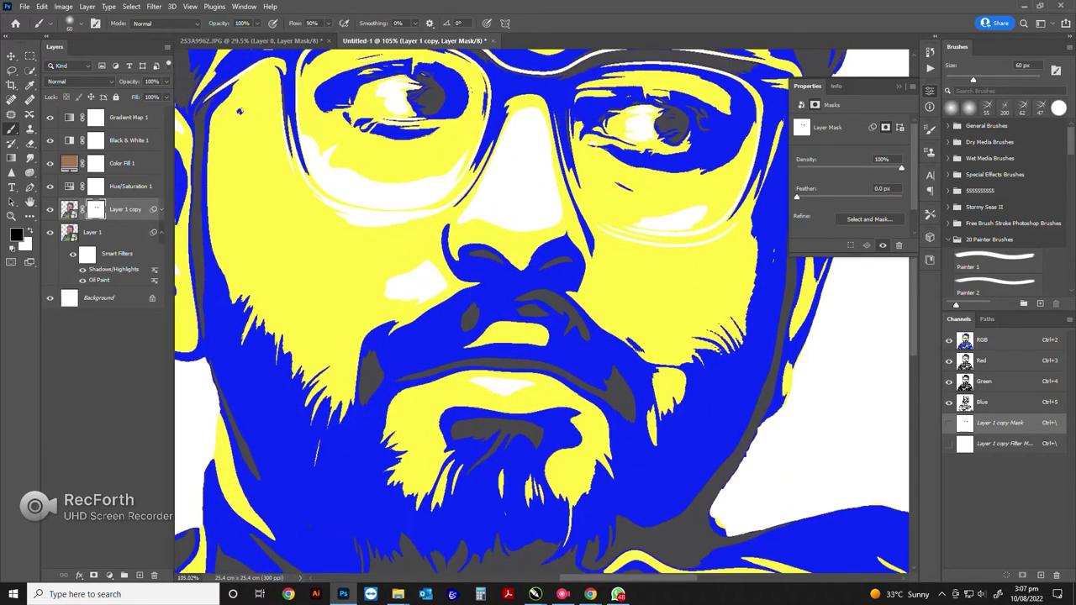
{"action": "left_click_drag", "start_coordinate": [504, 336], "coordinate": [437, 348]}
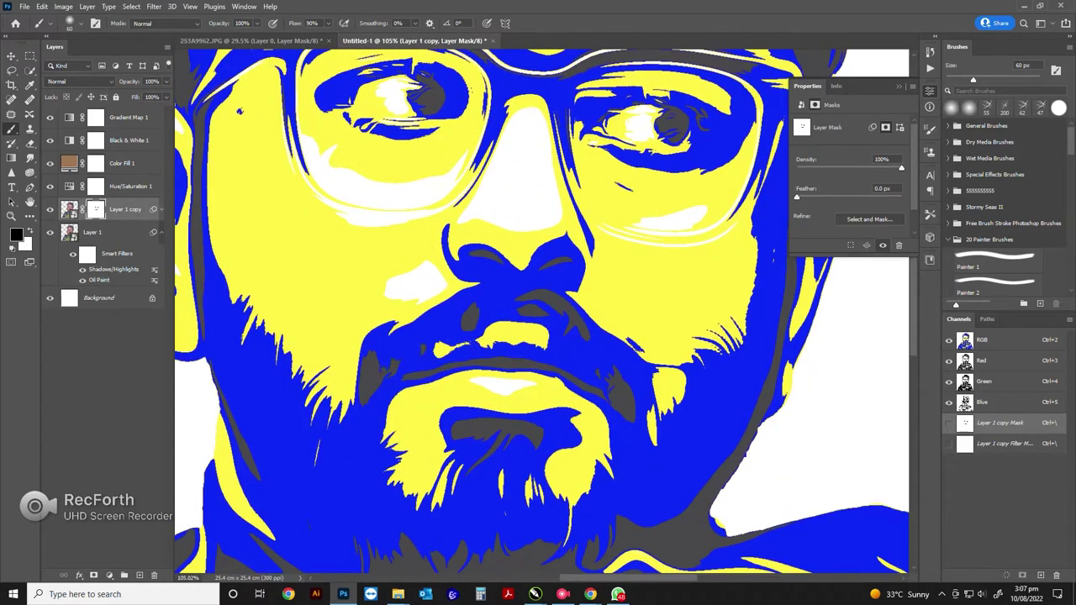
{"action": "left_click_drag", "start_coordinate": [477, 388], "coordinate": [538, 388]}
{"action": "scroll", "coordinate": [589, 252], "scroll_direction": "down", "scroll_amount": 5}
{"action": "scroll", "coordinate": [546, 210], "scroll_direction": "up", "scroll_amount": 5}
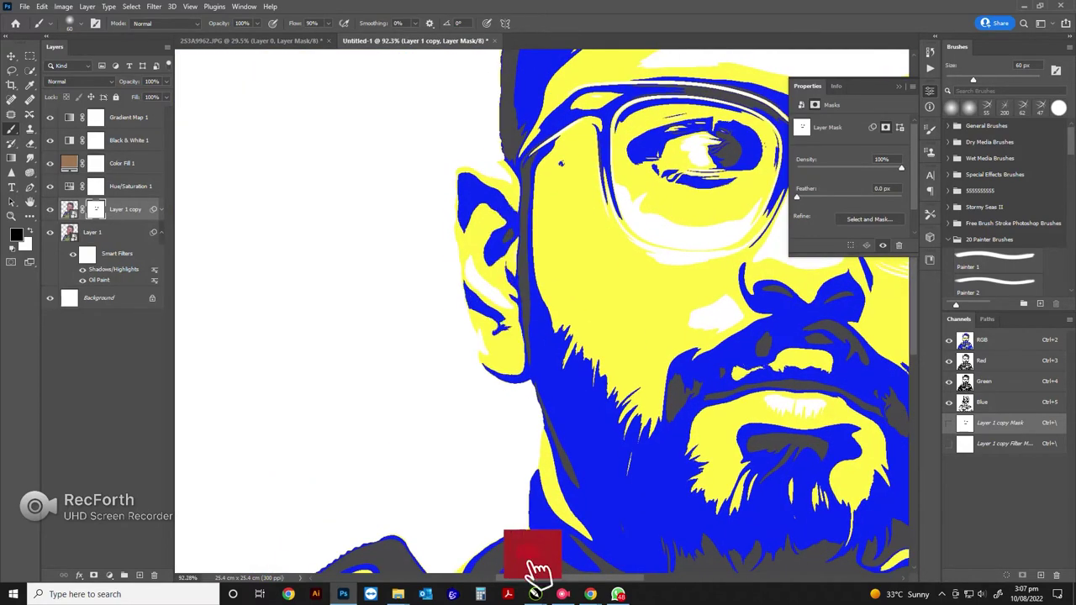
{"action": "scroll", "coordinate": [538, 311], "scroll_direction": "right", "scroll_amount": 5}
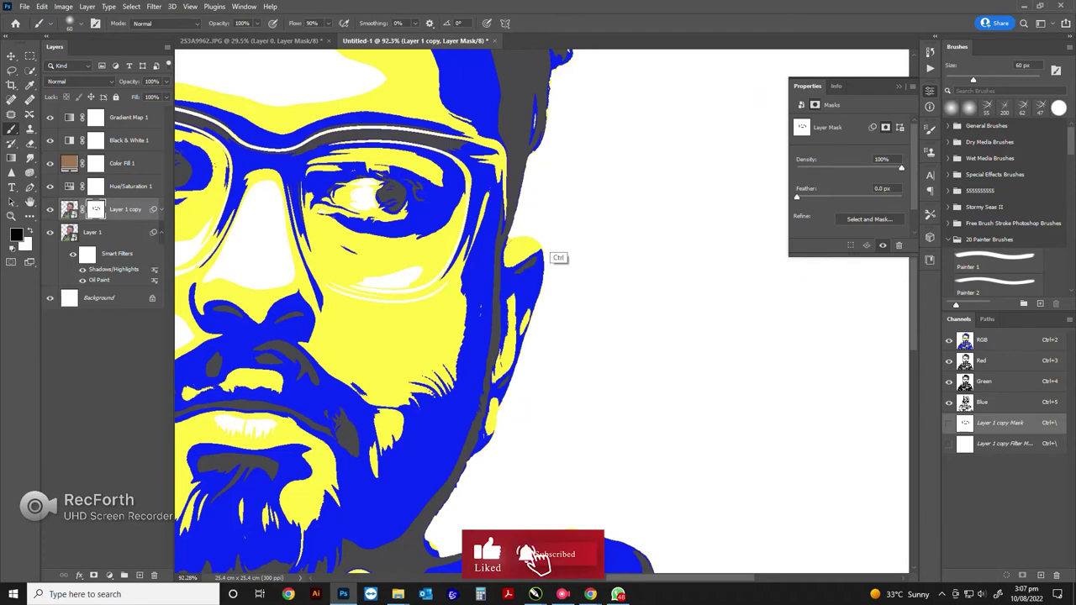
Step: Fit the portrait in view, close the mask properties, and switch to the Move tool
{"action": "key", "text": "ctrl+0"}
{"action": "scroll", "coordinate": [429, 329], "scroll_direction": "up", "scroll_amount": 5}
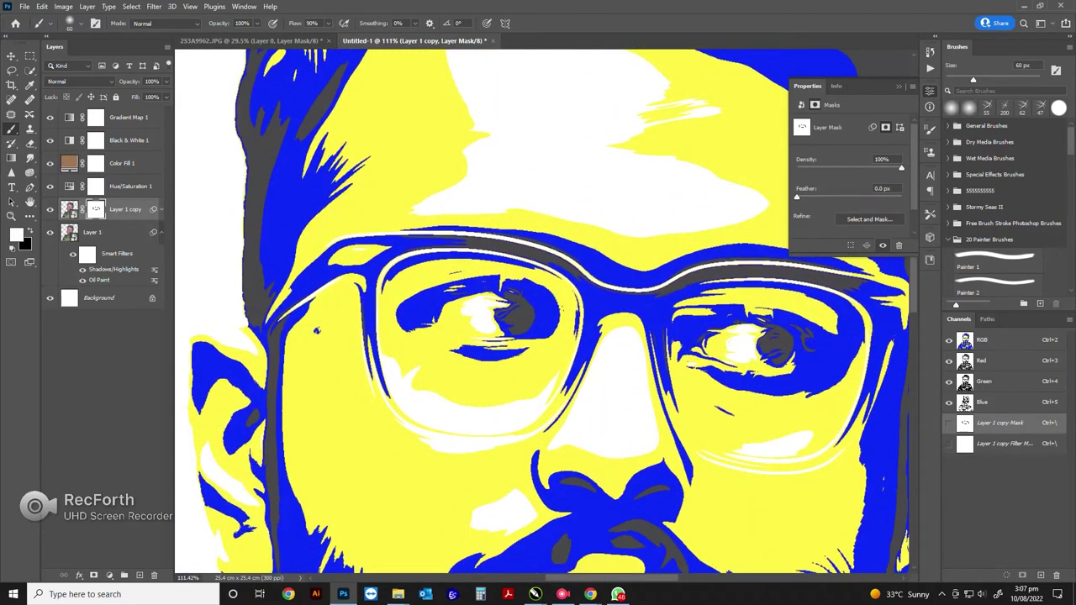
{"action": "scroll", "coordinate": [541, 315], "scroll_direction": "down", "scroll_amount": 5}
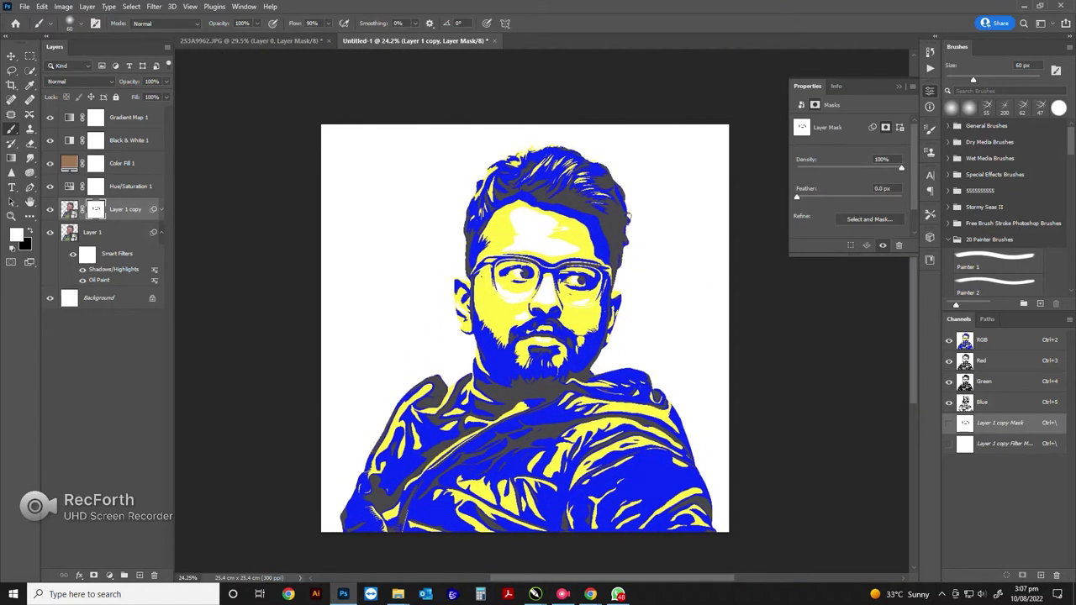
{"action": "left_click", "coordinate": [930, 90]}
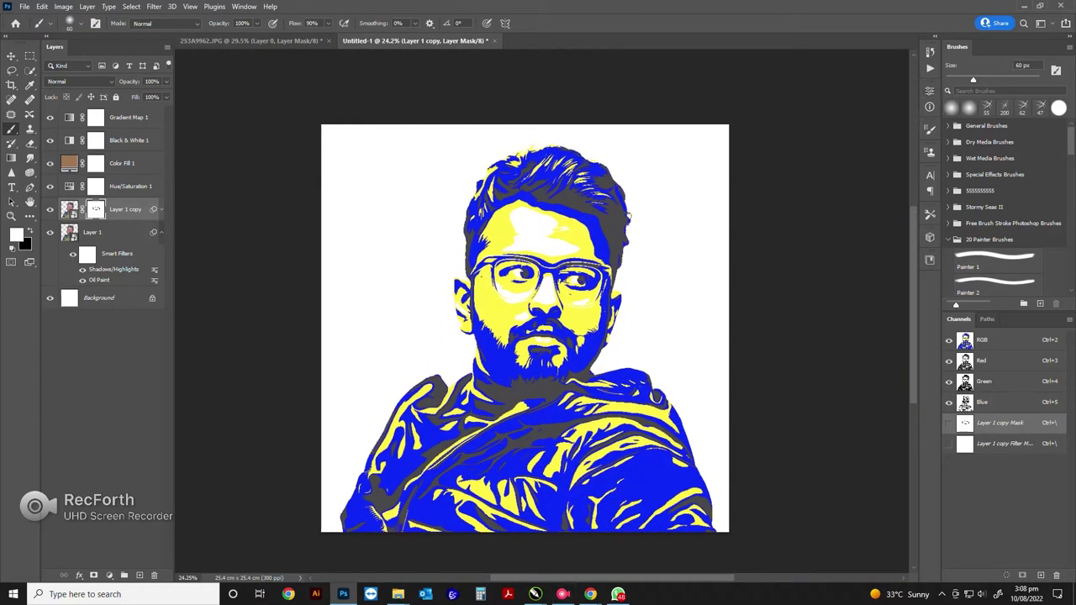
{"action": "key", "text": "v"}
{"action": "double_click", "coordinate": [129, 117]}
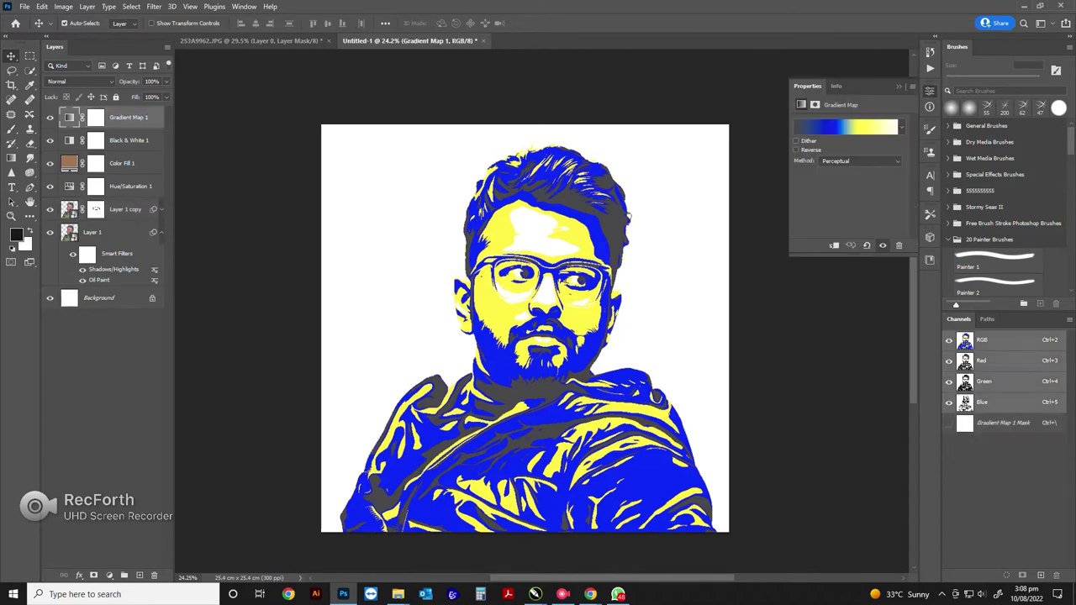
Step: Preview the Texturelabs_4060_Vectortones presets and apply the teal-and-cream one to Gradient Map 1
{"action": "left_click", "coordinate": [845, 127]}
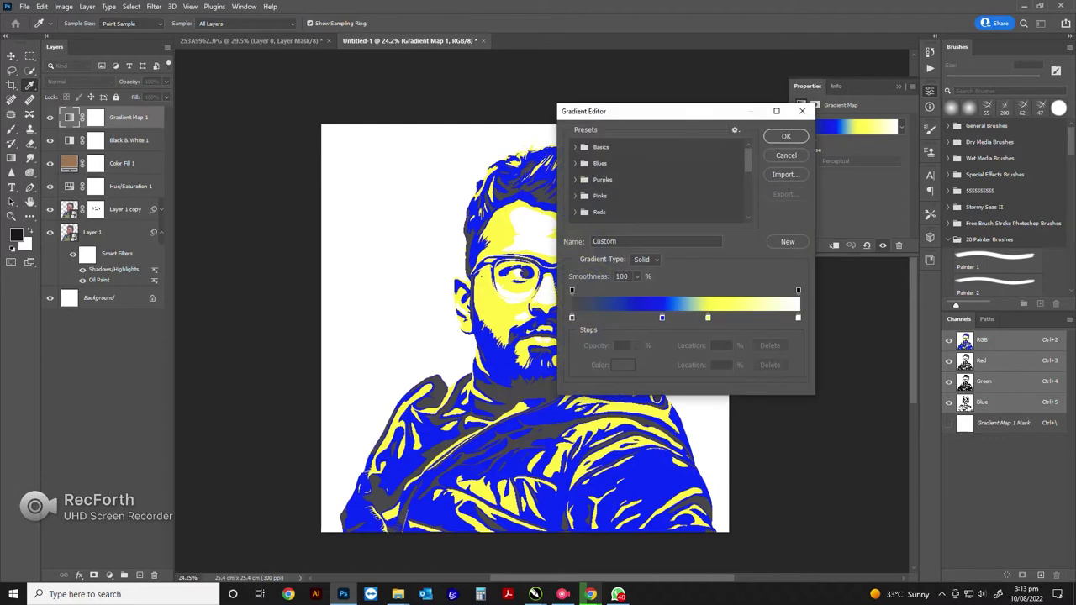
{"action": "scroll", "coordinate": [655, 181], "scroll_direction": "down", "scroll_amount": 5}
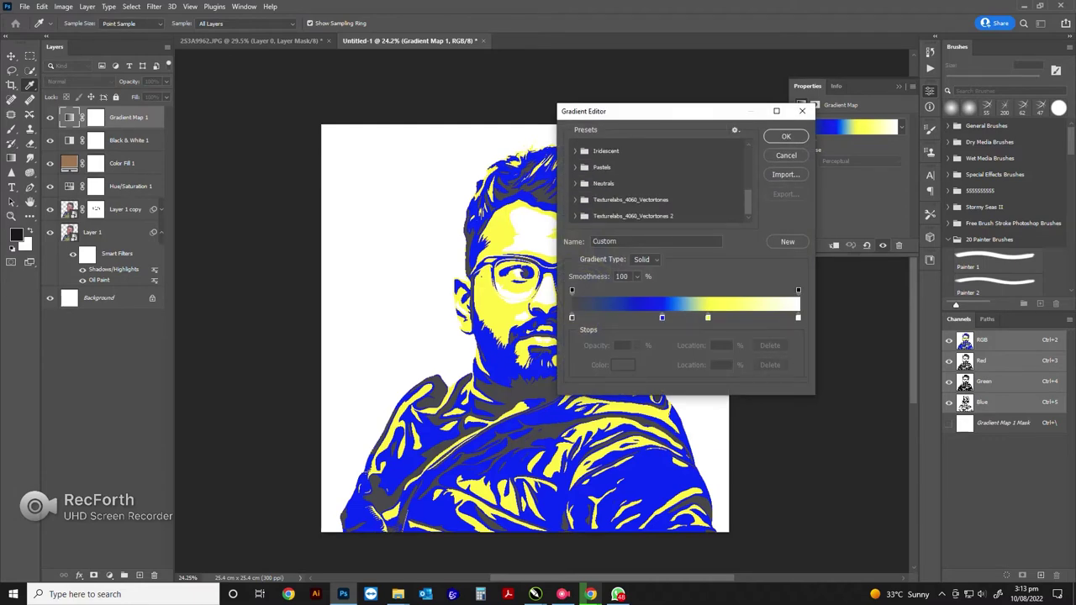
{"action": "left_click", "coordinate": [575, 200]}
{"action": "left_click", "coordinate": [588, 216]}
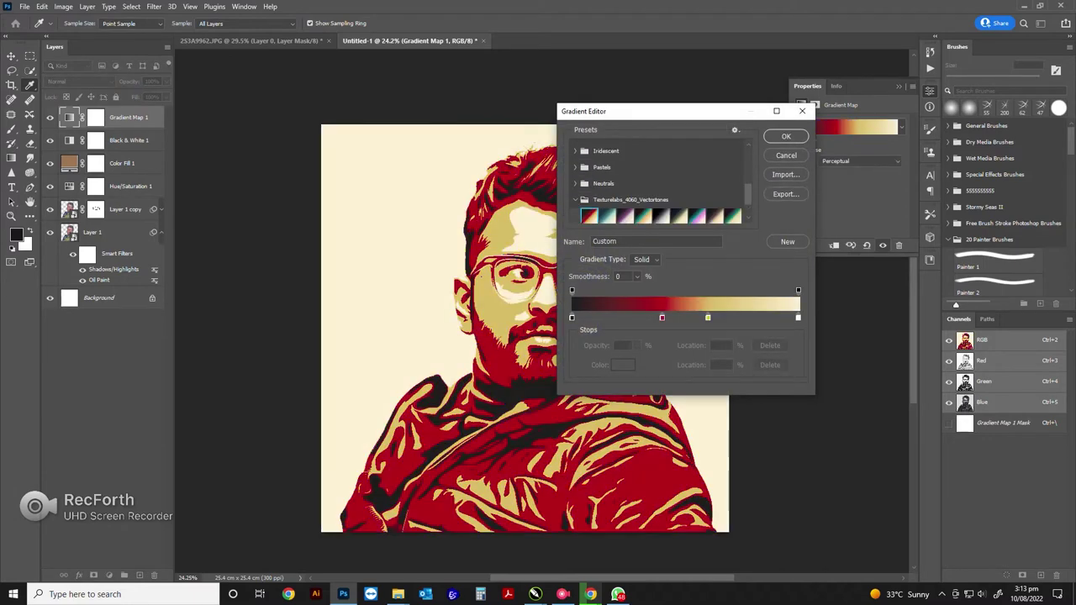
{"action": "left_click", "coordinate": [607, 216]}
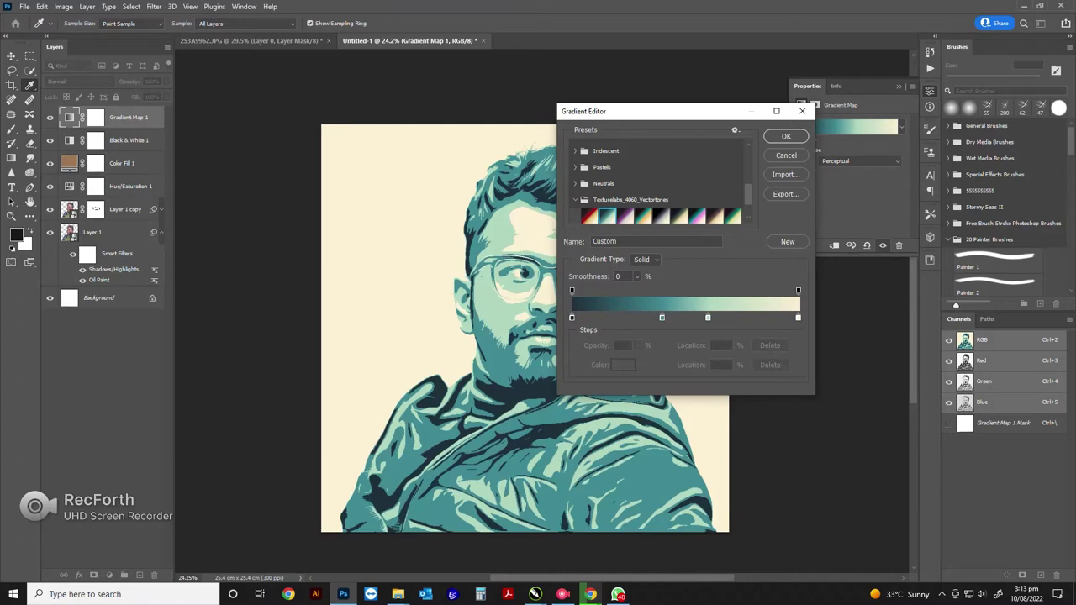
{"action": "left_click", "coordinate": [626, 216]}
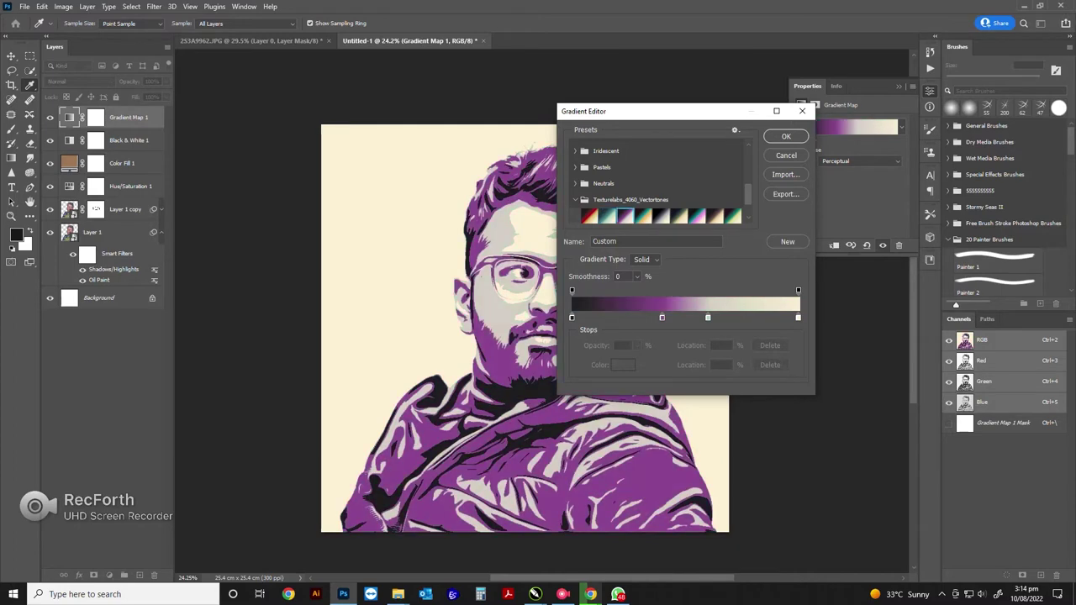
{"action": "left_click", "coordinate": [643, 216]}
{"action": "left_click", "coordinate": [661, 216]}
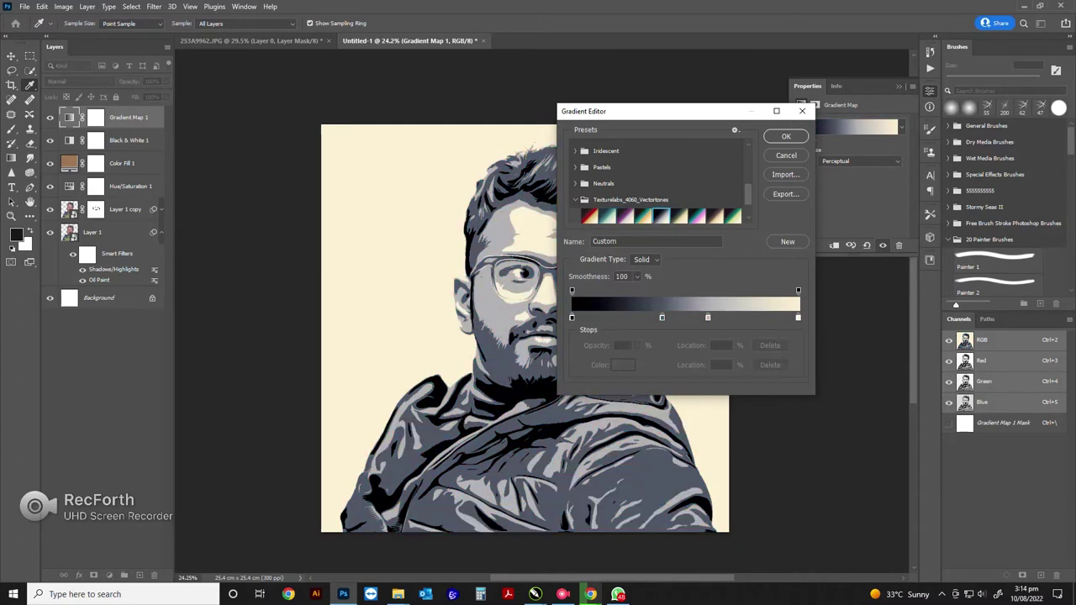
{"action": "left_click", "coordinate": [607, 216]}
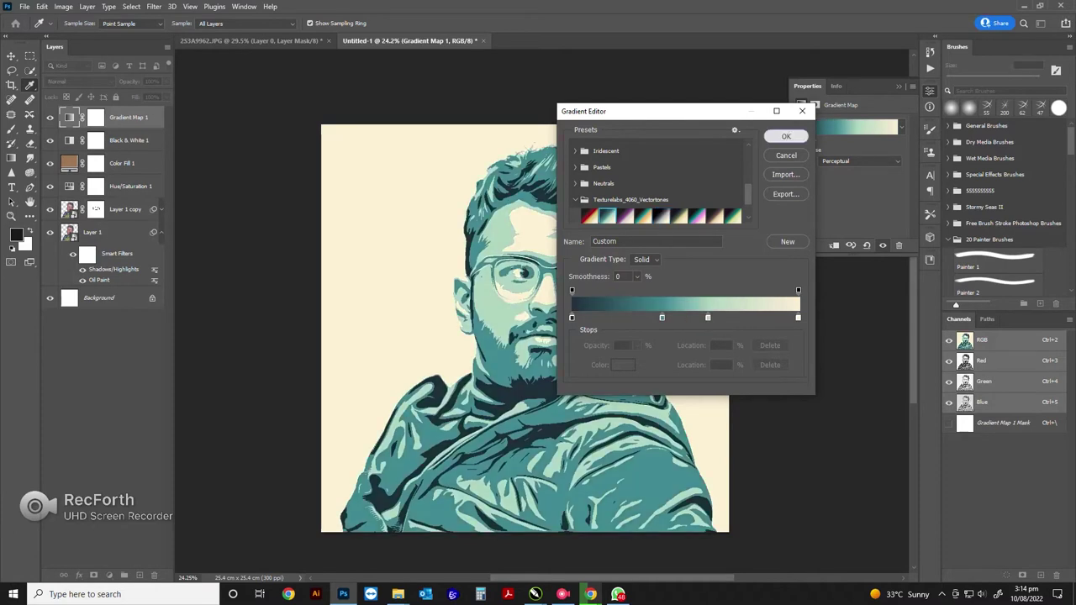
{"action": "left_click", "coordinate": [785, 136]}
{"action": "left_click", "coordinate": [929, 90]}
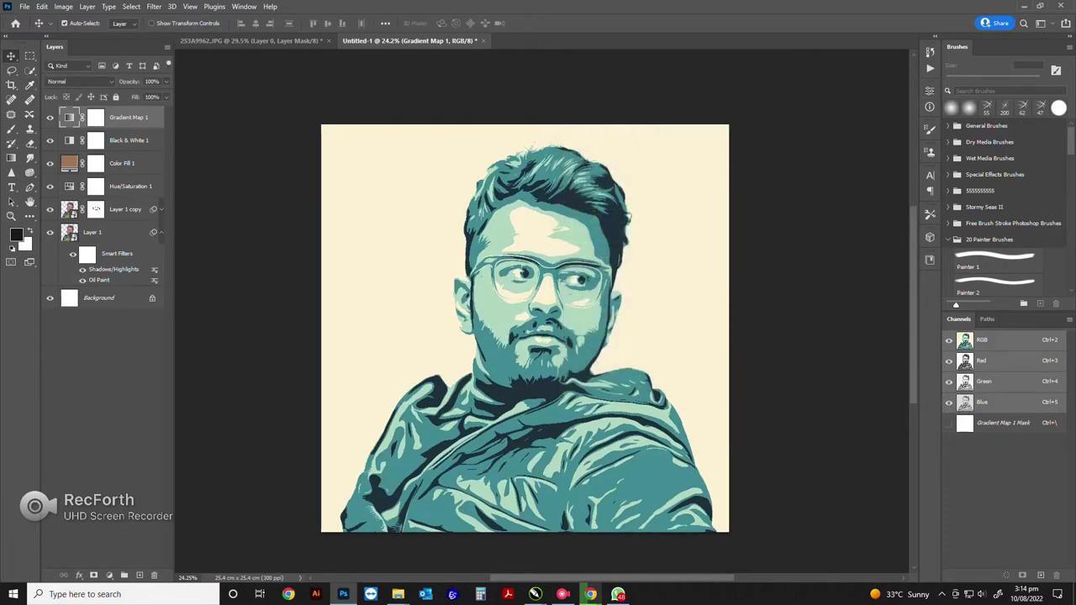
{"action": "left_click", "coordinate": [122, 163]}
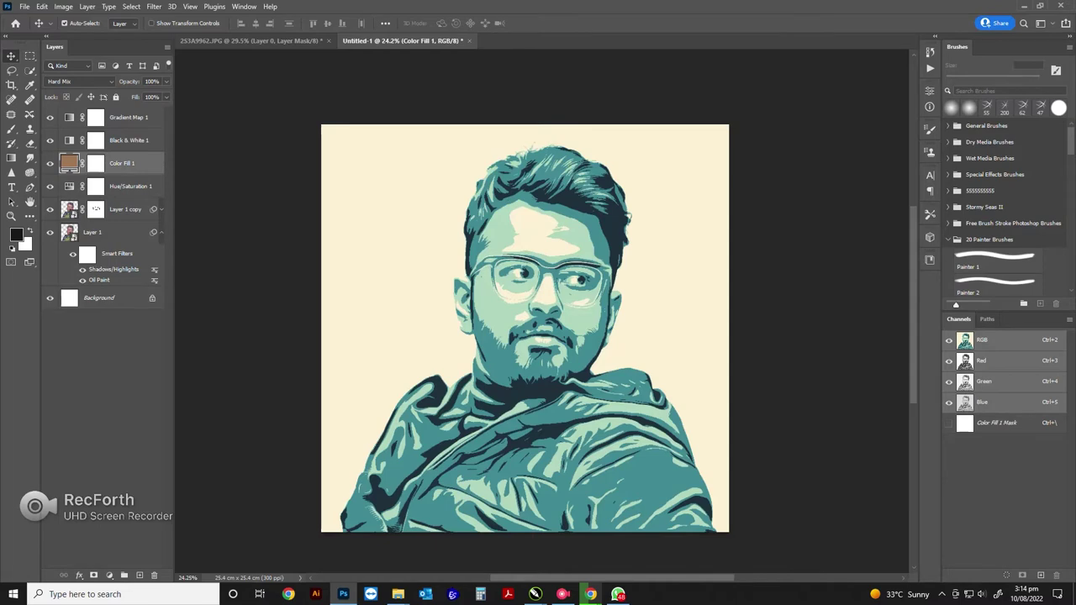
Step: Try several hex values for Color Fill 1, settling on muted brown 927c65
{"action": "double_click", "coordinate": [69, 163]}
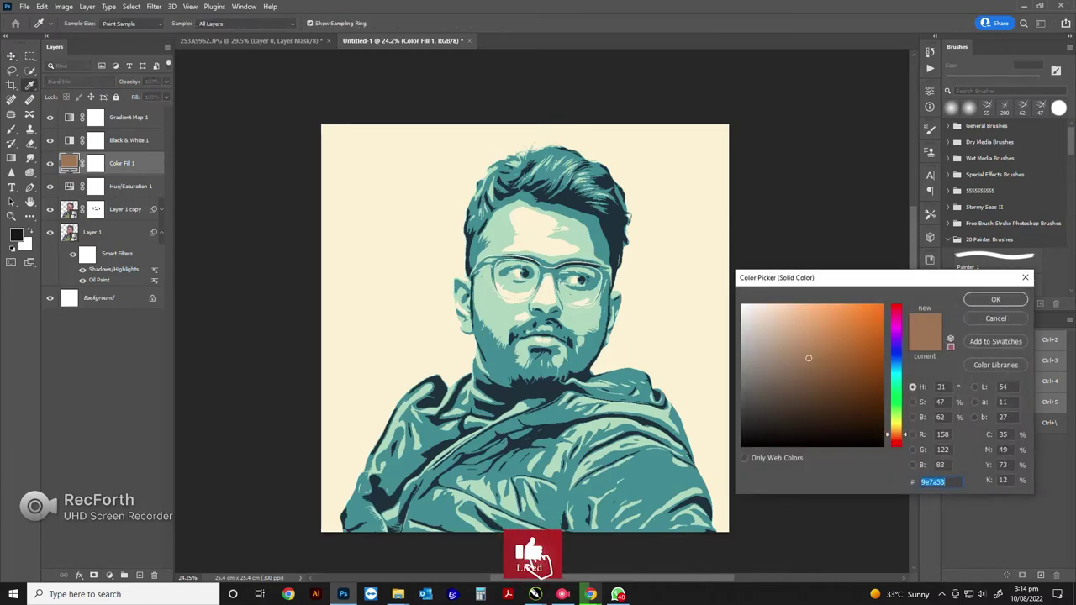
{"action": "type", "text": "af906ea48461"}
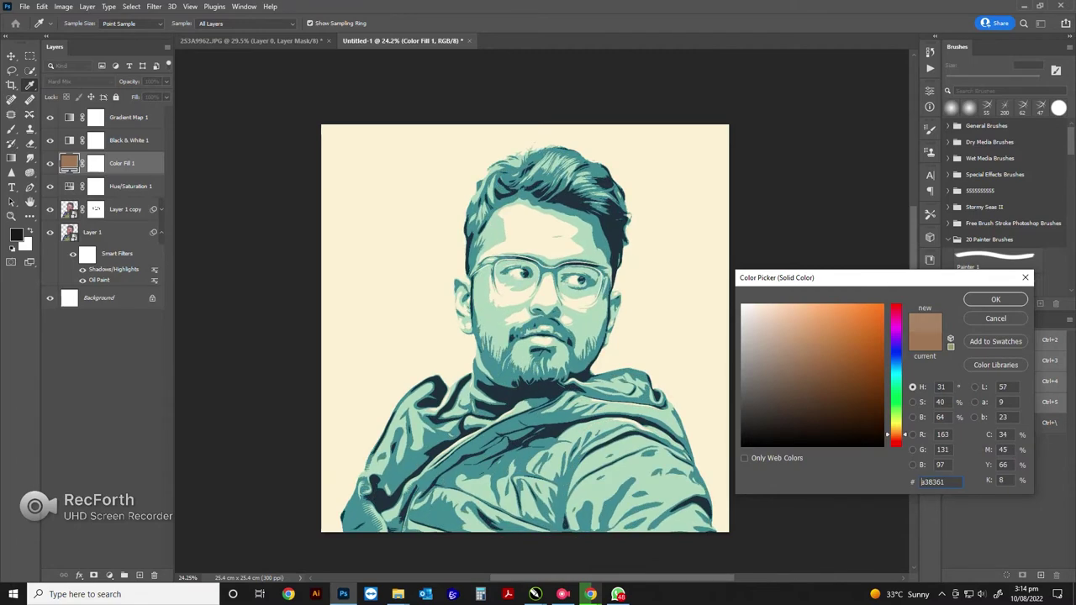
{"action": "type", "text": "a18d77"}
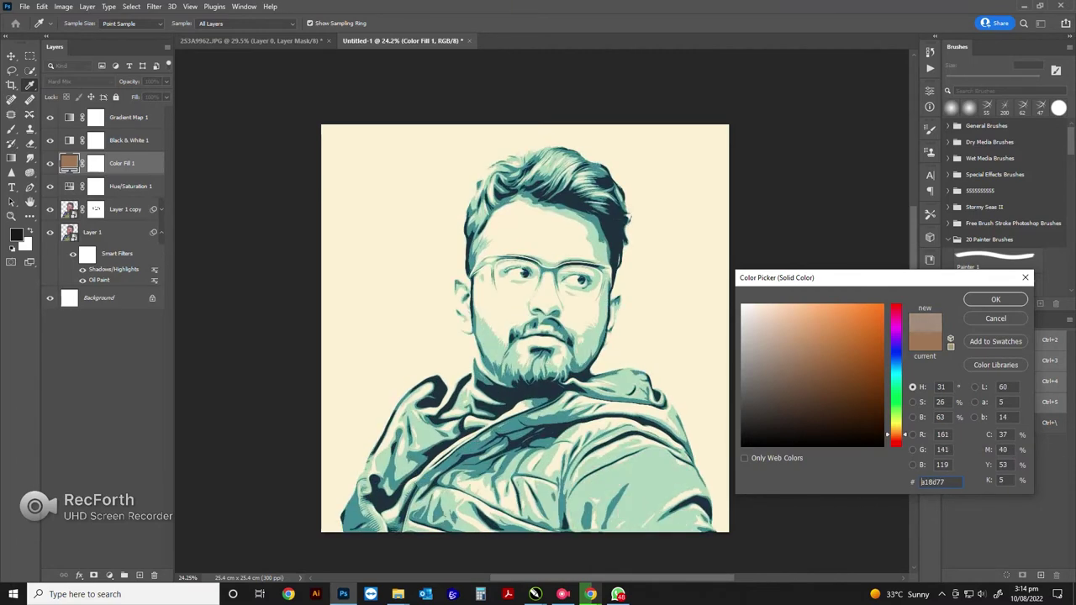
{"action": "type", "text": "9b846c"}
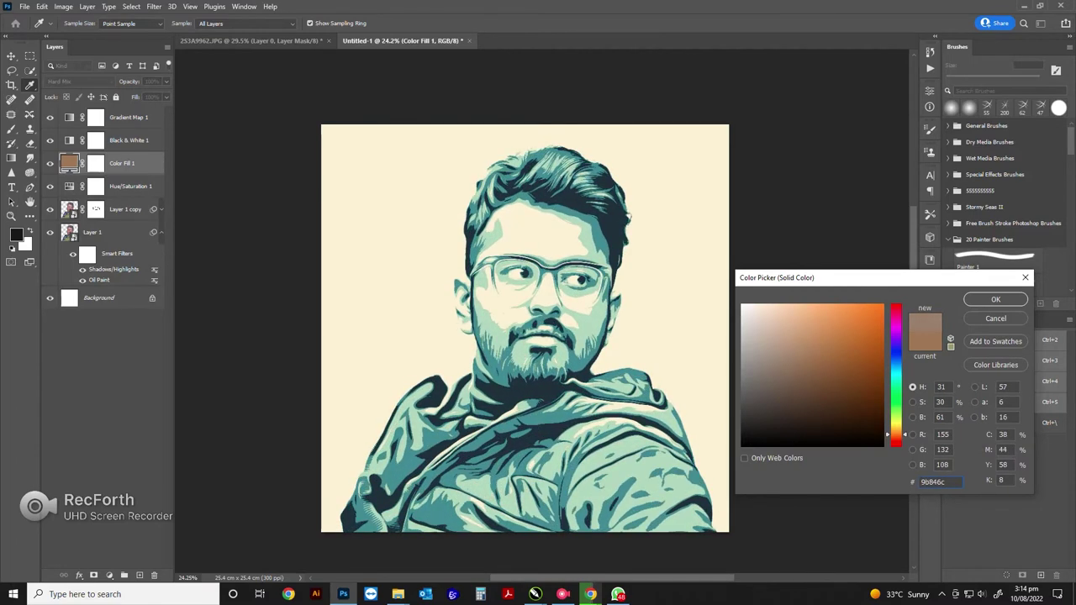
{"action": "type", "text": "968068"}
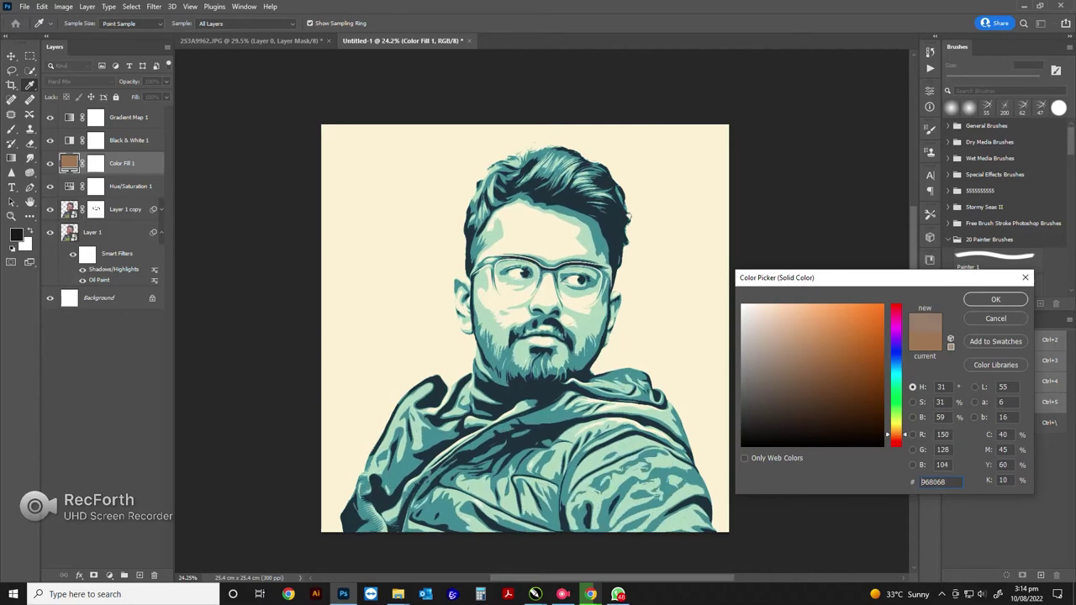
{"action": "type", "text": "927c65"}
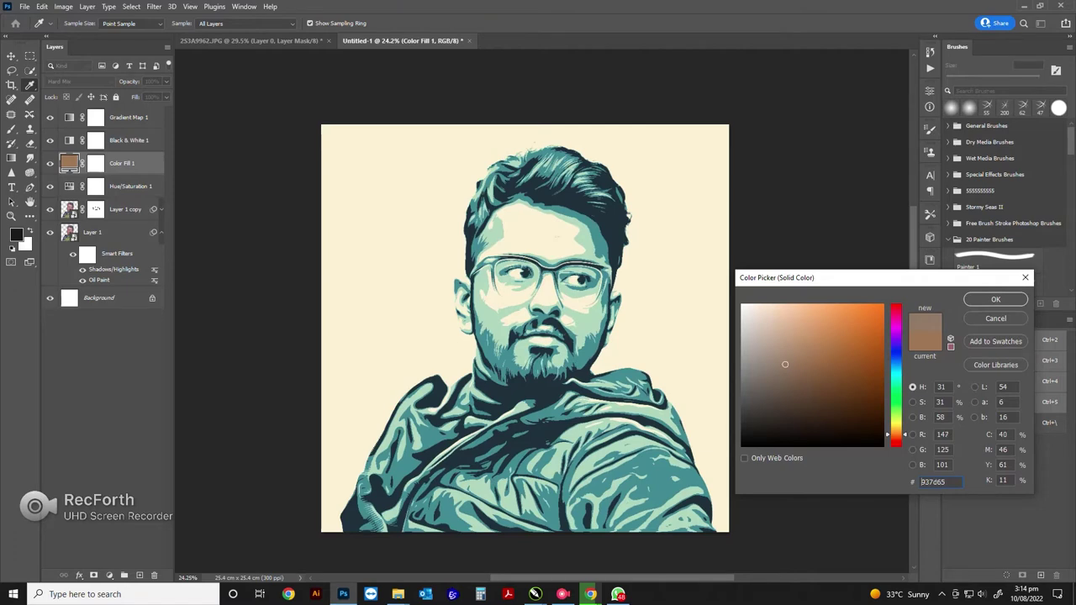
{"action": "left_click", "coordinate": [995, 300]}
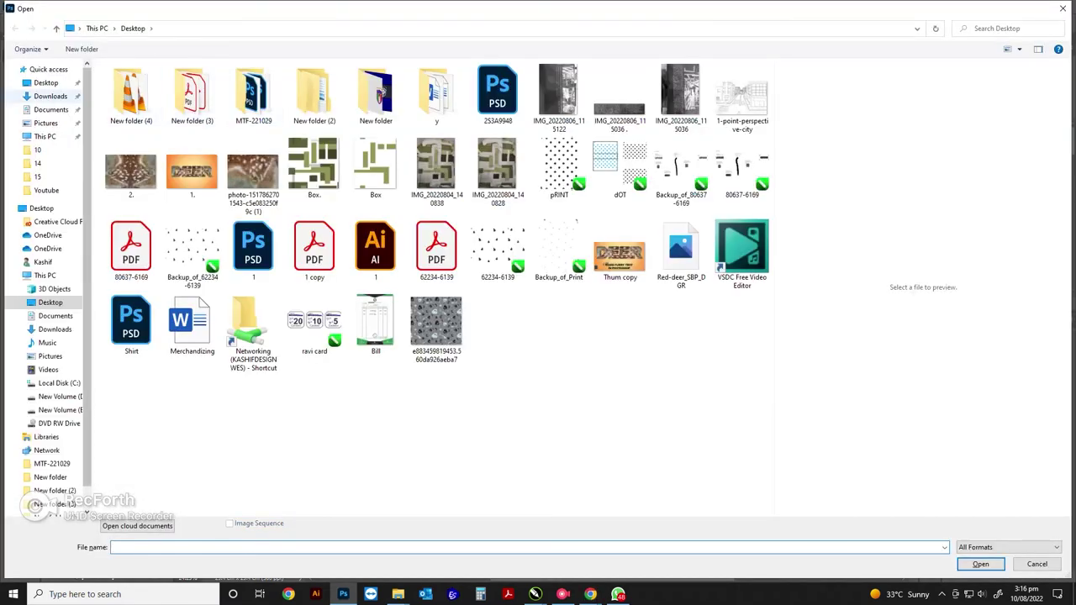
Step: Open Texturelabs_Vector_125.eps from Downloads using the default rasterize settings
{"action": "left_click", "coordinate": [50, 96]}
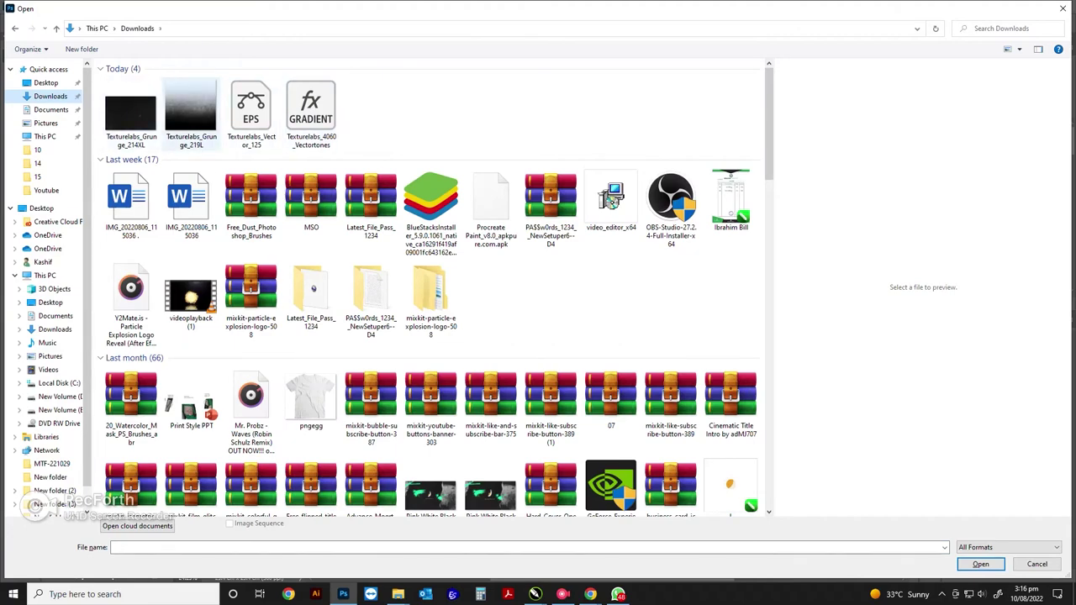
{"action": "double_click", "coordinate": [250, 109]}
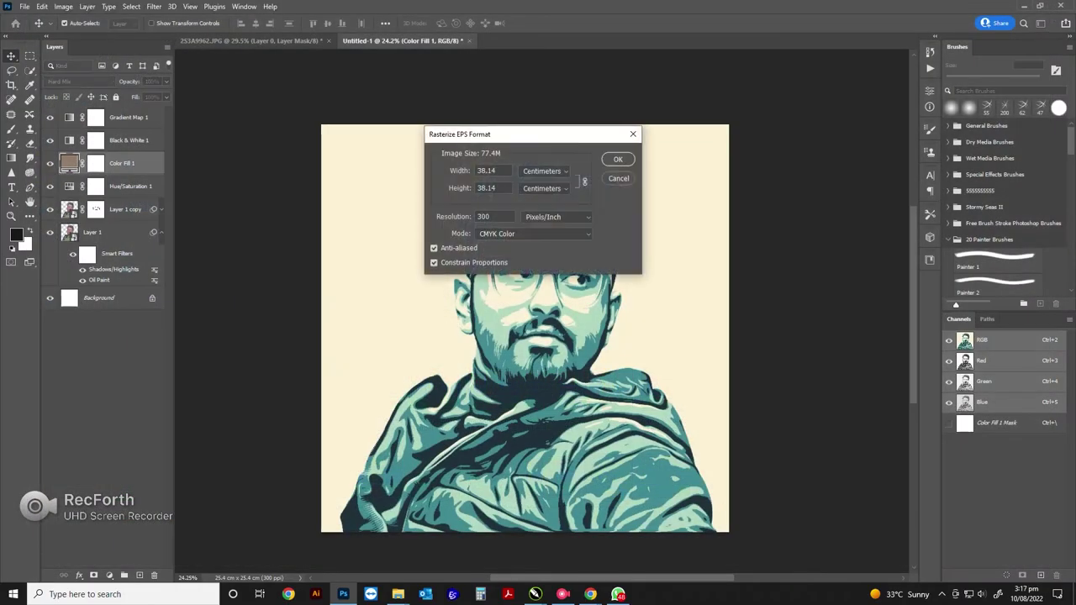
{"action": "key", "text": "Escape"}
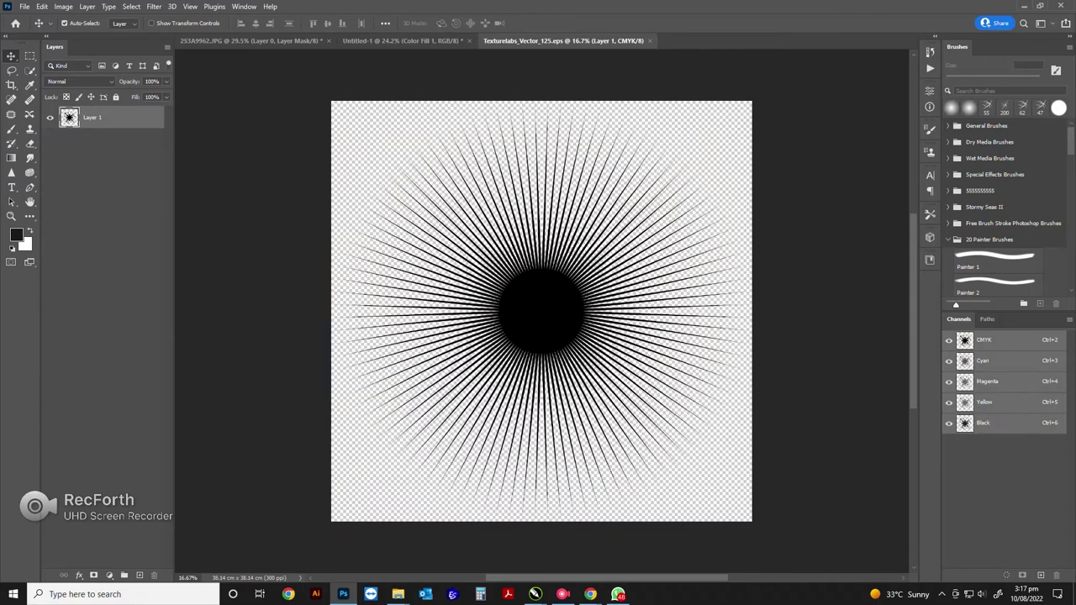
Step: Drag the starburst into Untitled-1 as Layer 2, scale it to about 75%, and move it below Layer 1
{"action": "mouse_move", "coordinate": [542, 311]}
{"action": "left_mouse_down"}
{"action": "mouse_move", "coordinate": [404, 99]}
{"action": "mouse_move", "coordinate": [525, 324]}
{"action": "left_mouse_up"}
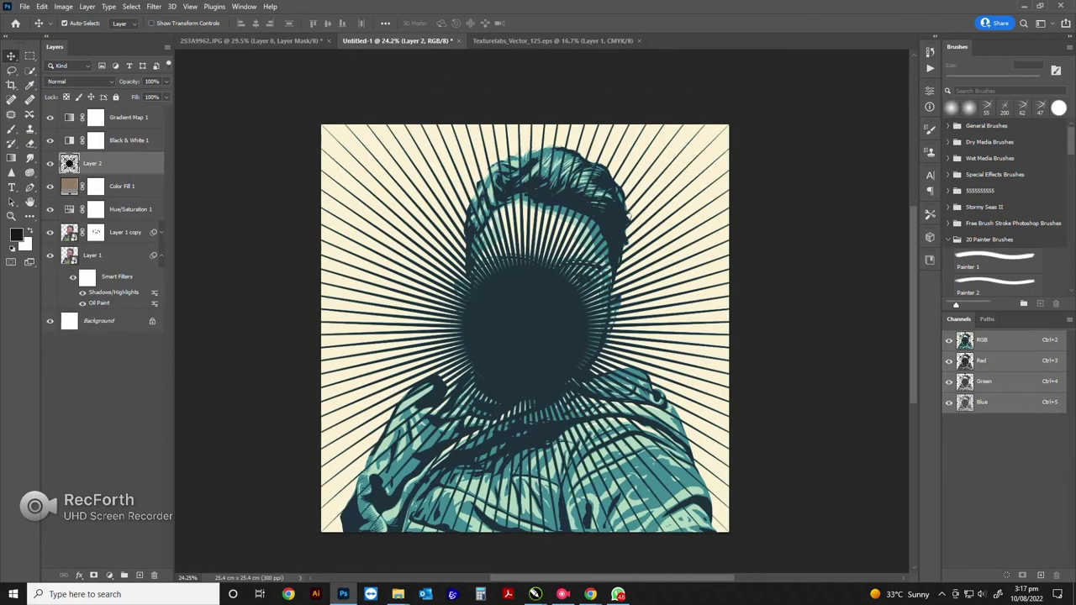
{"action": "scroll", "coordinate": [613, 289], "scroll_direction": "down", "scroll_amount": 4}
{"action": "key", "text": "ctrl+t"}
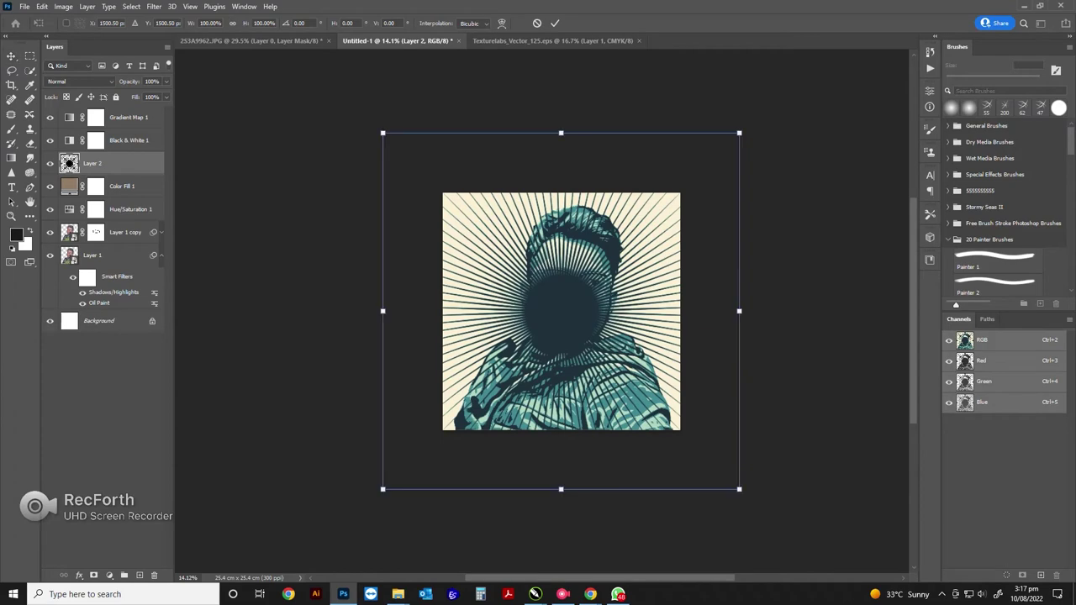
{"action": "left_click_drag", "start_coordinate": [561, 133], "coordinate": [561, 194]}
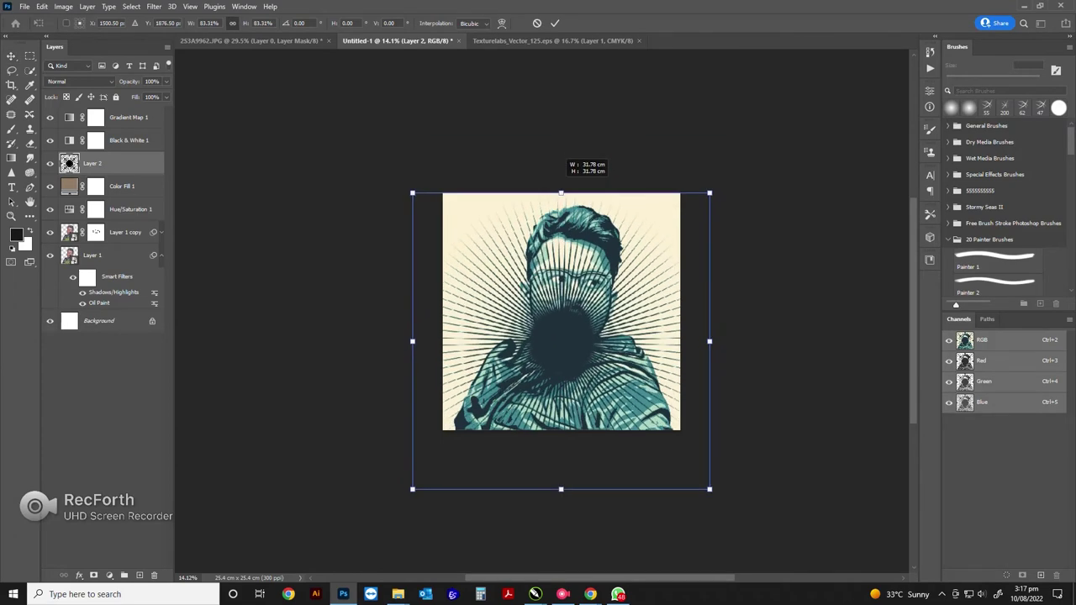
{"action": "left_click_drag", "start_coordinate": [561, 489], "coordinate": [561, 456]}
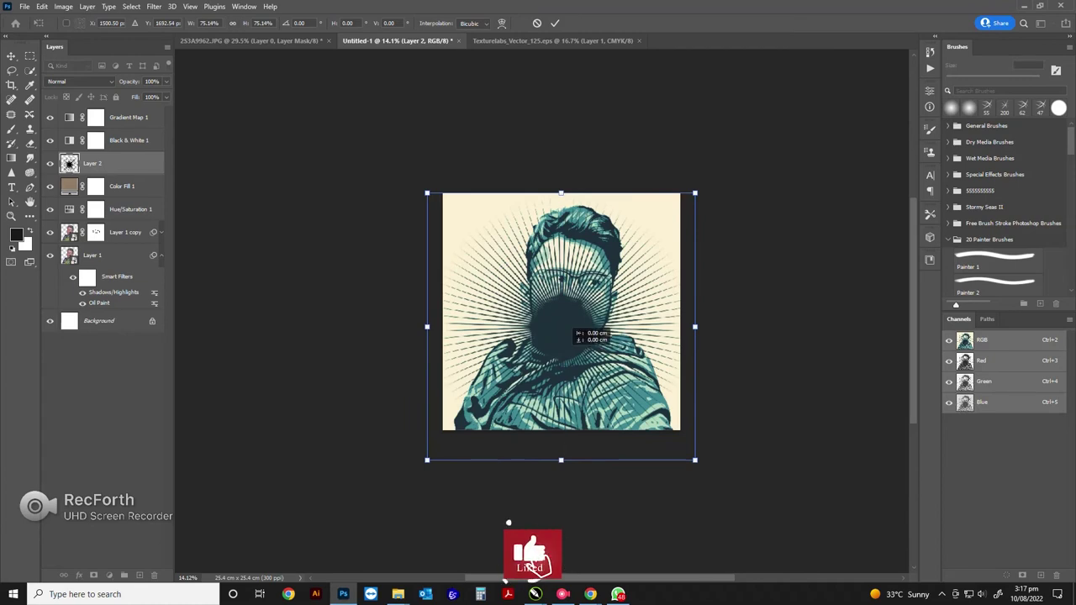
{"action": "left_click_drag", "start_coordinate": [563, 328], "coordinate": [563, 320]}
{"action": "key", "text": "Return"}
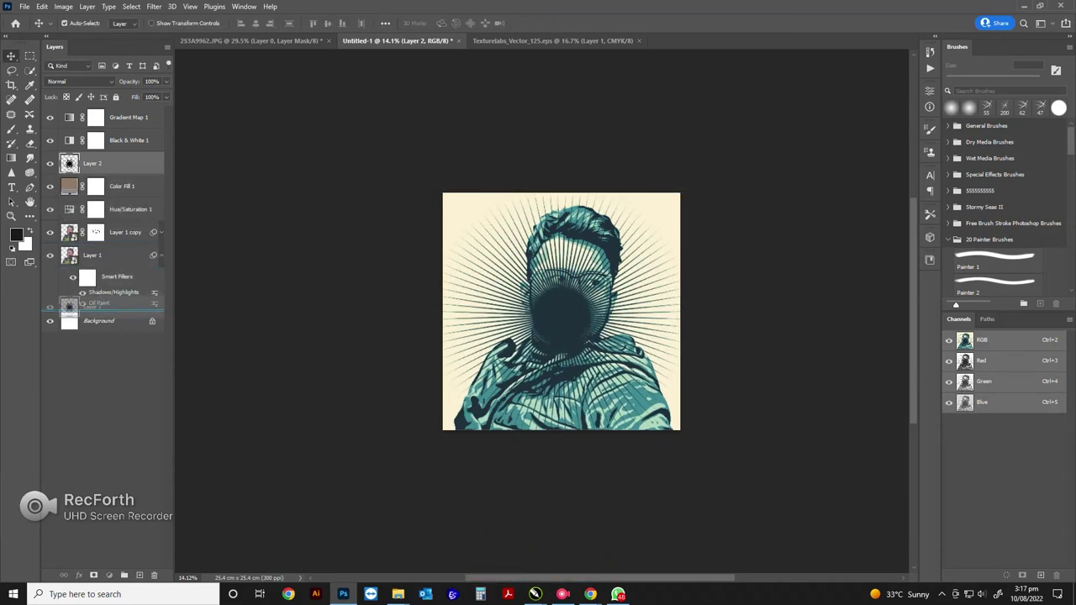
{"action": "left_click_drag", "start_coordinate": [69, 166], "coordinate": [69, 298]}
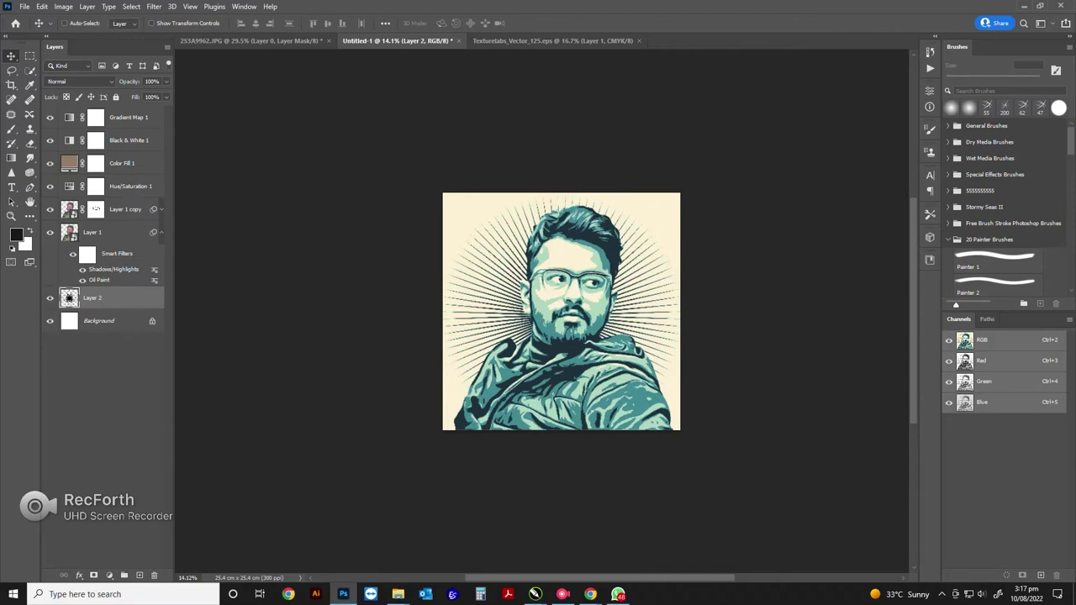
Step: Add a Hue/Saturation layer above Layer 2 with Lightness raised to about +41
{"action": "scroll", "coordinate": [492, 265], "scroll_direction": "up", "scroll_amount": 2}
{"action": "scroll", "coordinate": [492, 266], "scroll_direction": "up", "scroll_amount": 2}
{"action": "scroll", "coordinate": [493, 265], "scroll_direction": "up", "scroll_amount": 2}
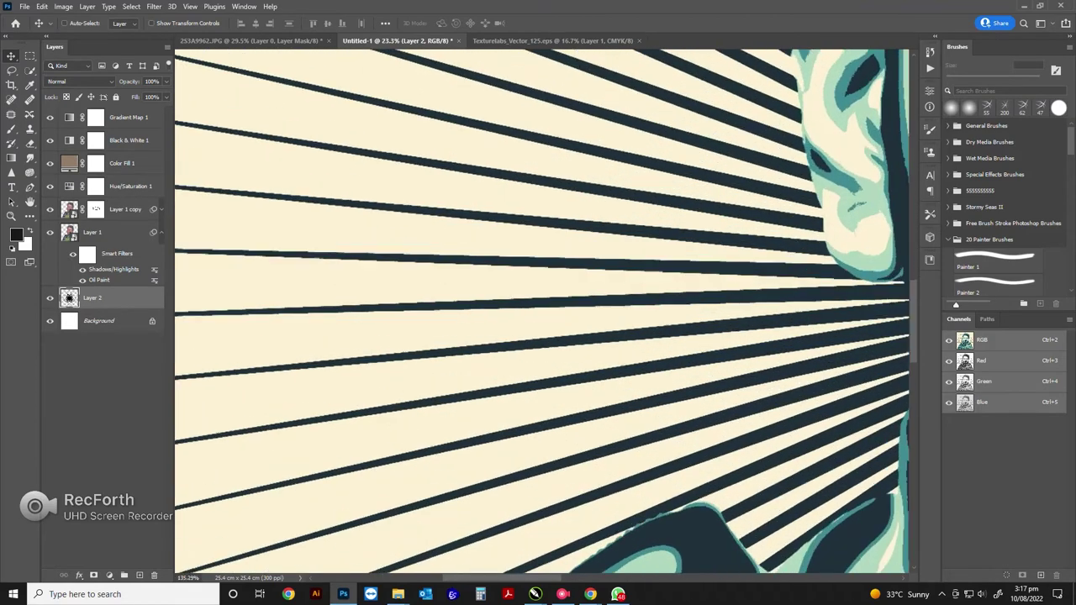
{"action": "scroll", "coordinate": [493, 266], "scroll_direction": "up", "scroll_amount": 1}
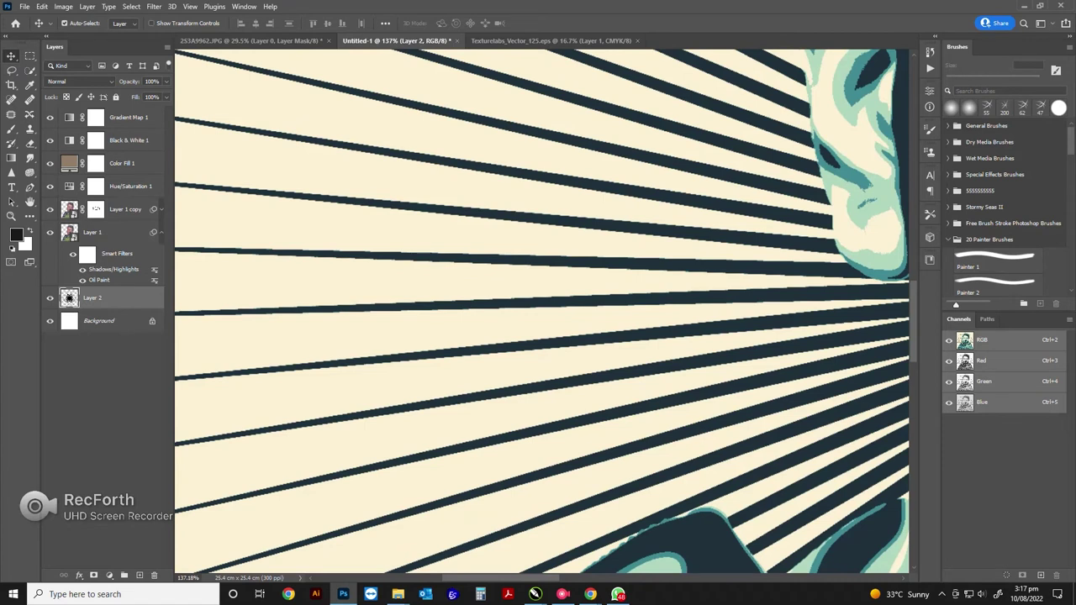
{"action": "left_click", "coordinate": [109, 575]}
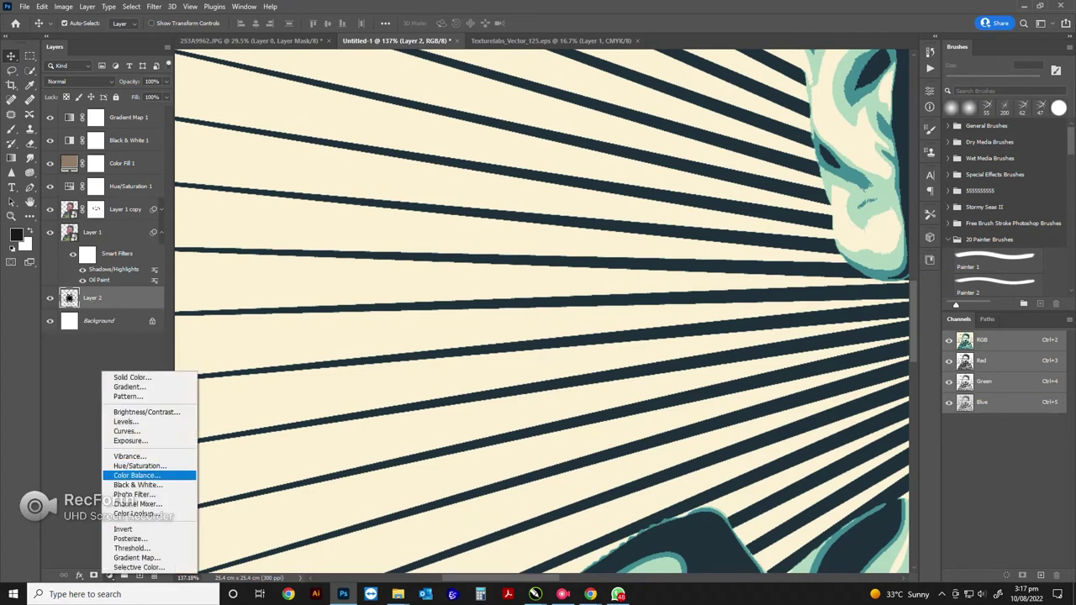
{"action": "left_click", "coordinate": [139, 466]}
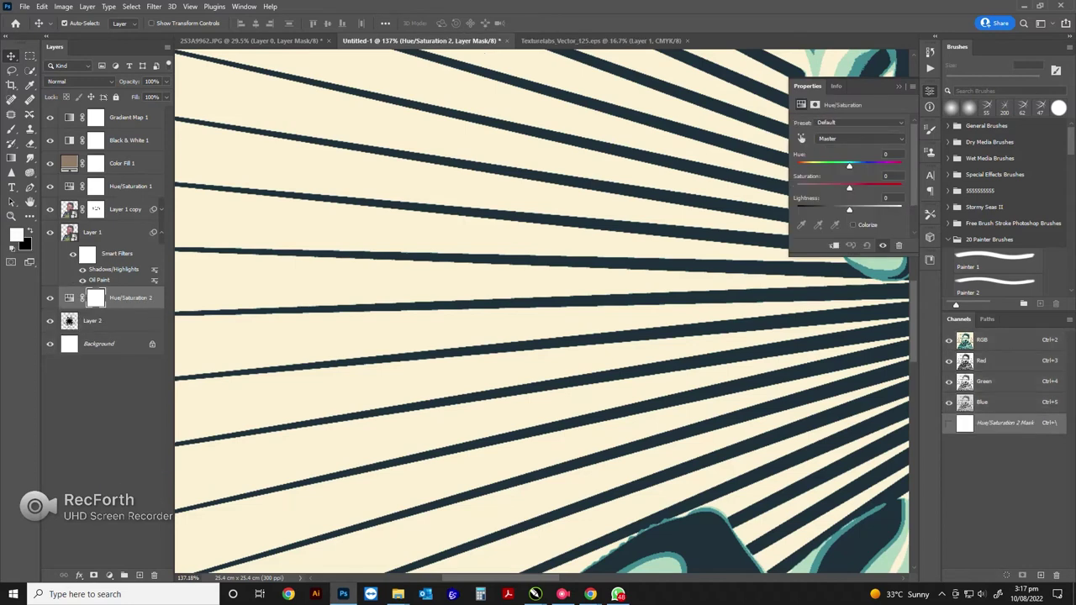
{"action": "left_click_drag", "start_coordinate": [849, 209], "coordinate": [871, 209]}
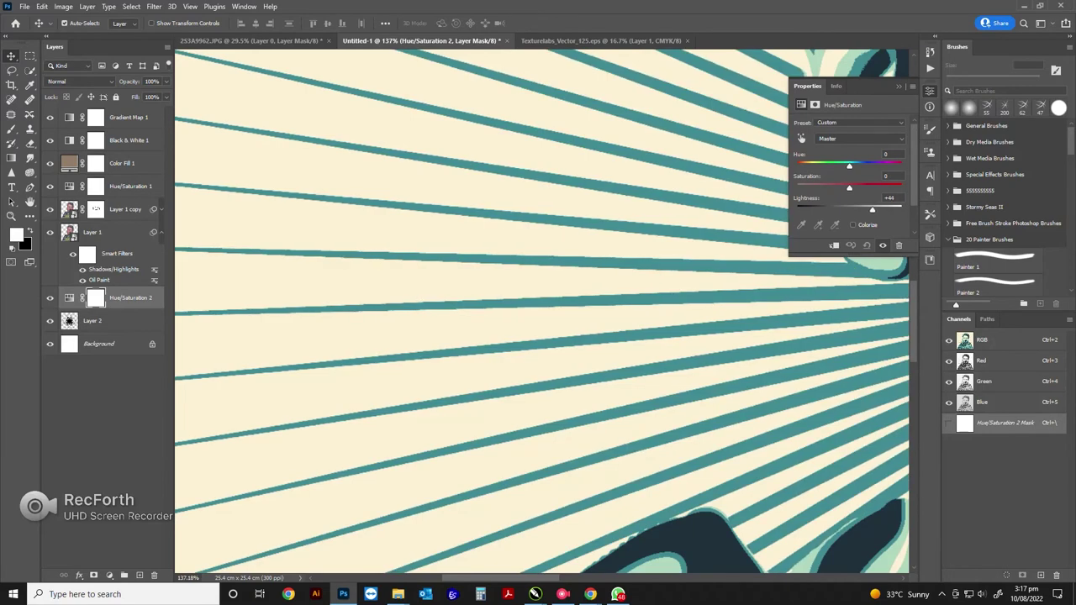
{"action": "left_click_drag", "start_coordinate": [872, 210], "coordinate": [871, 209]}
Step: Close the Hue/Saturation properties and scroll the view back out
{"action": "left_click", "coordinate": [898, 85]}
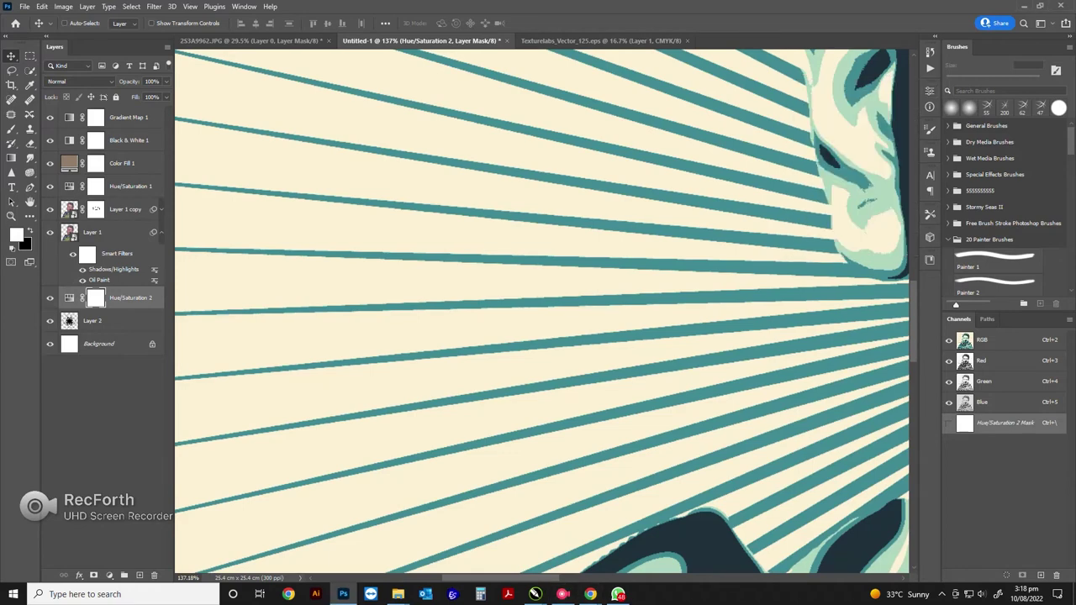
{"action": "scroll", "coordinate": [546, 315], "scroll_direction": "down", "scroll_amount": 3}
{"action": "scroll", "coordinate": [546, 316], "scroll_direction": "down", "scroll_amount": 2}
{"action": "scroll", "coordinate": [547, 315], "scroll_direction": "down", "scroll_amount": 2}
{"action": "scroll", "coordinate": [547, 315], "scroll_direction": "down", "scroll_amount": 2}
{"action": "scroll", "coordinate": [597, 320], "scroll_direction": "right", "scroll_amount": 3}
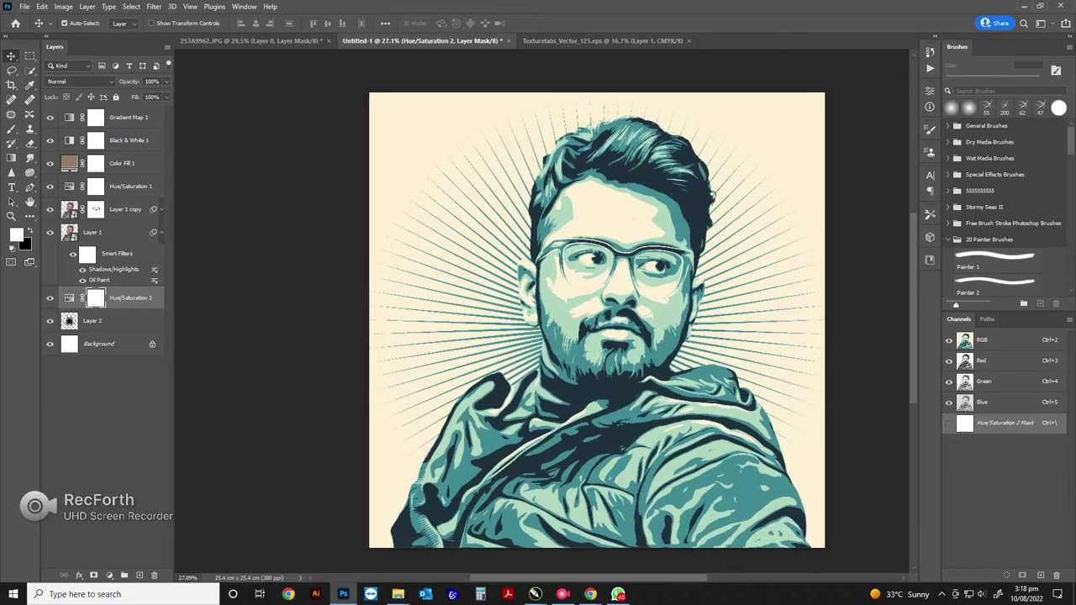
{"action": "mouse_move", "coordinate": [397, 594]}
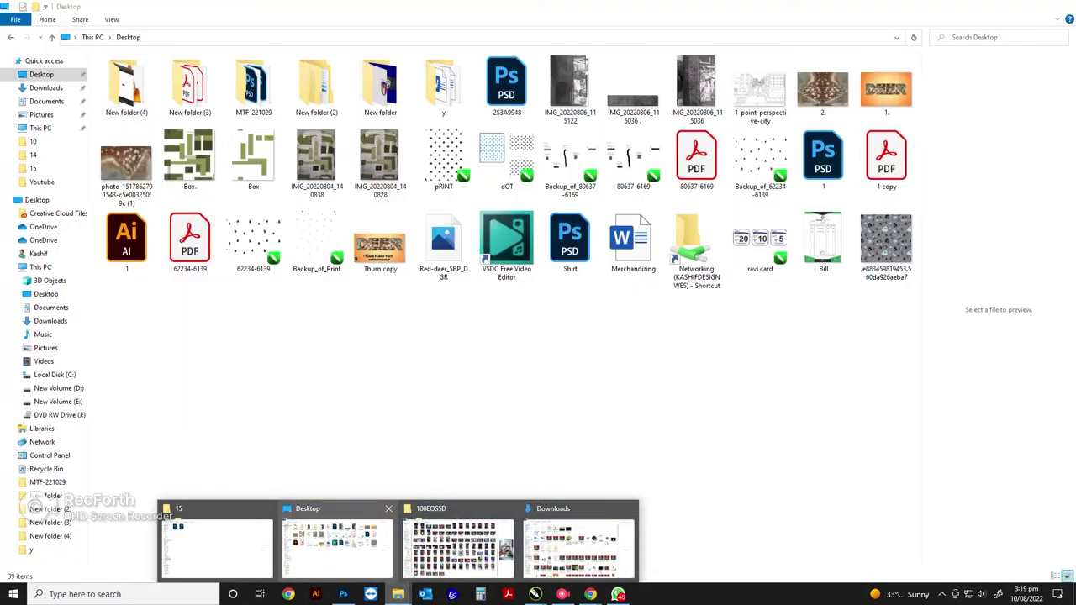
Step: Drag Texturelabs_Grunge_219L from the Downloads Explorer window into Photoshop
{"action": "left_click", "coordinate": [336, 547]}
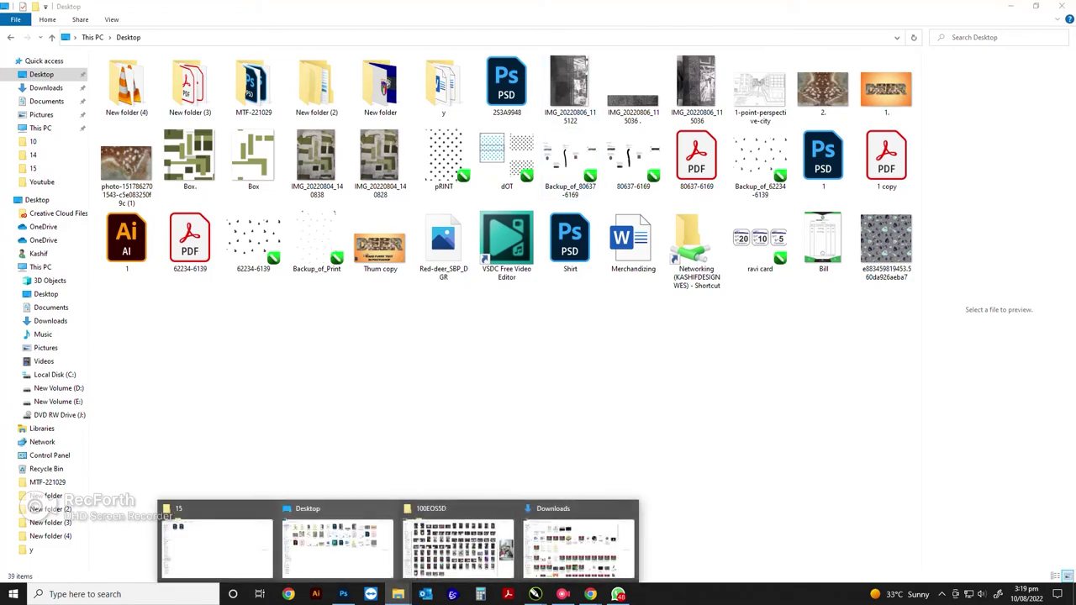
{"action": "left_click", "coordinate": [578, 546]}
{"action": "left_click", "coordinate": [375, 105]}
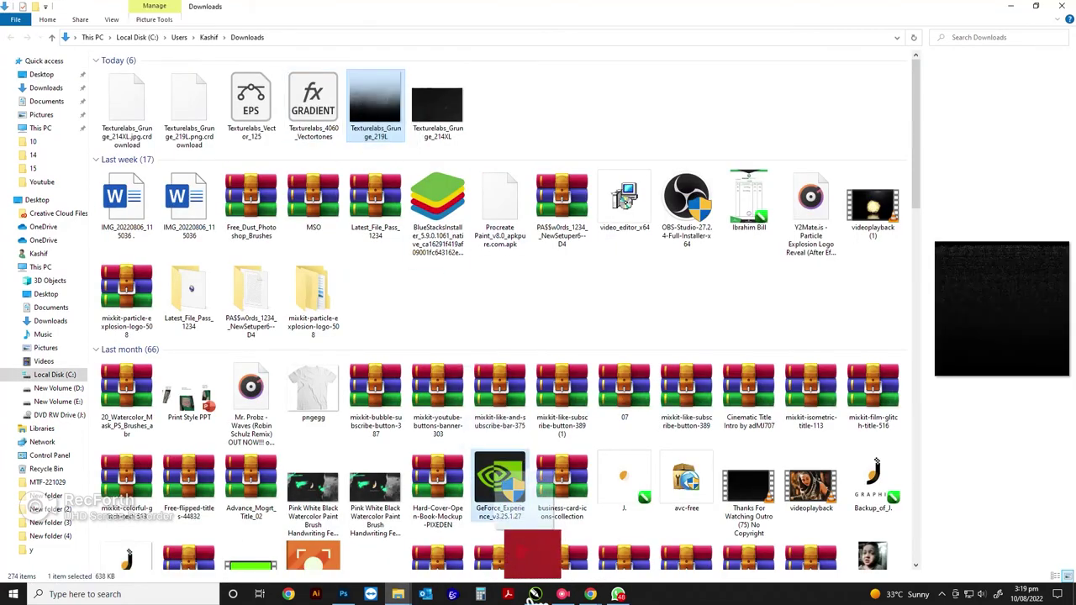
{"action": "mouse_move", "coordinate": [525, 517]}
{"action": "left_mouse_down"}
{"action": "mouse_move", "coordinate": [345, 588]}
{"action": "mouse_move", "coordinate": [537, 302]}
{"action": "left_mouse_up"}
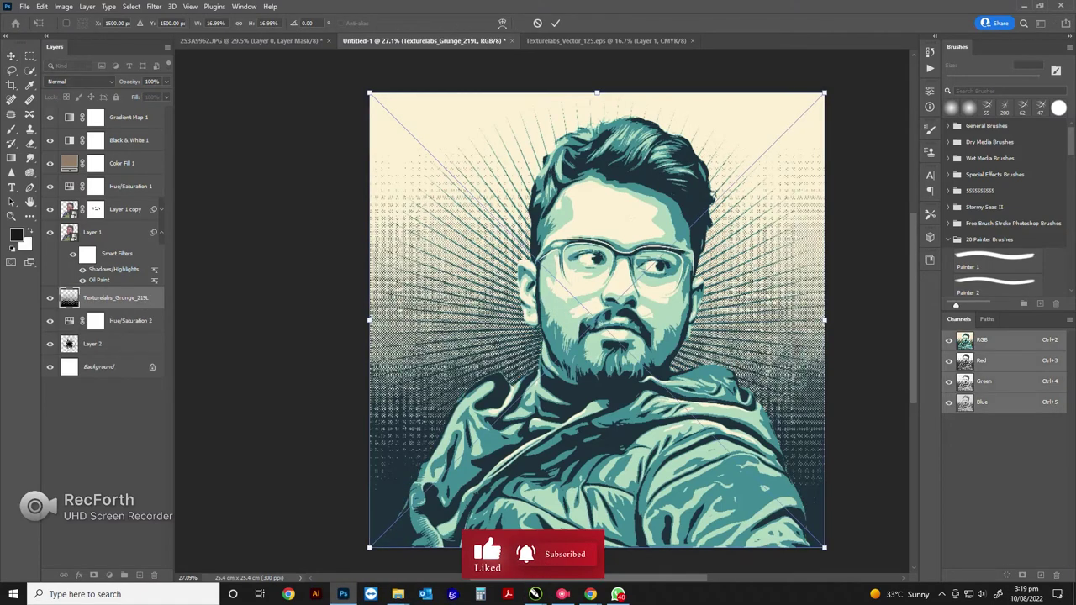
Step: Commit the placed Texturelabs_Grunge_219L texture and set its opacity to 50%
{"action": "key", "text": "Return"}
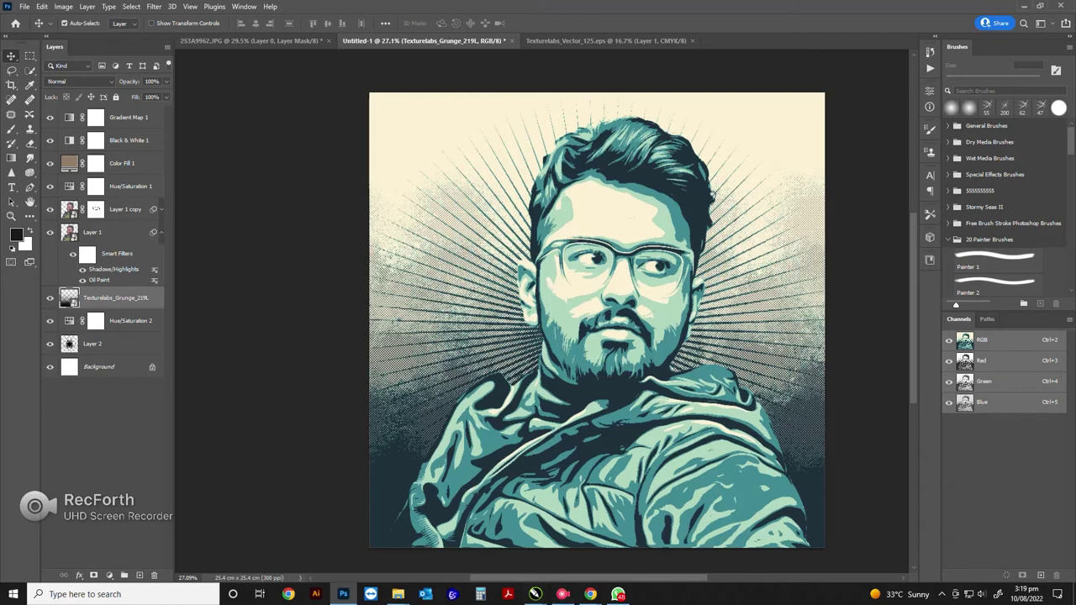
{"action": "left_click", "coordinate": [151, 81]}
{"action": "type", "text": "50"}
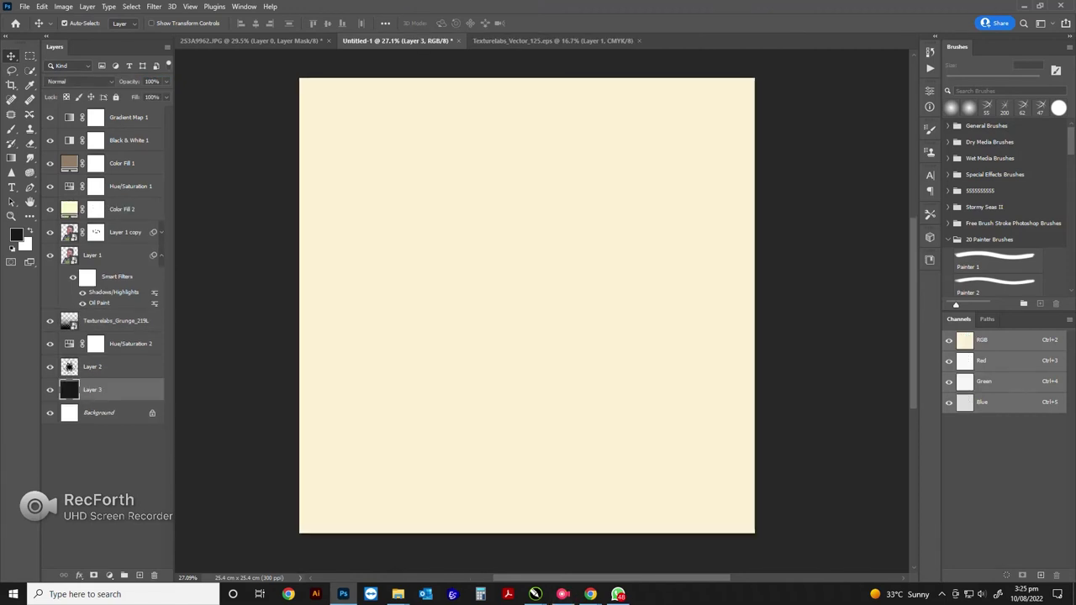
Step: Scale Layer 3 to 92.5%, fill the Color Fill 2 mask black inside it, then delete Layer 3
{"action": "key", "text": "ctrl+t"}
{"action": "left_click_drag", "start_coordinate": [754, 78], "coordinate": [737, 93]}
{"action": "key", "text": "Return"}
{"action": "left_click", "coordinate": [95, 209]}
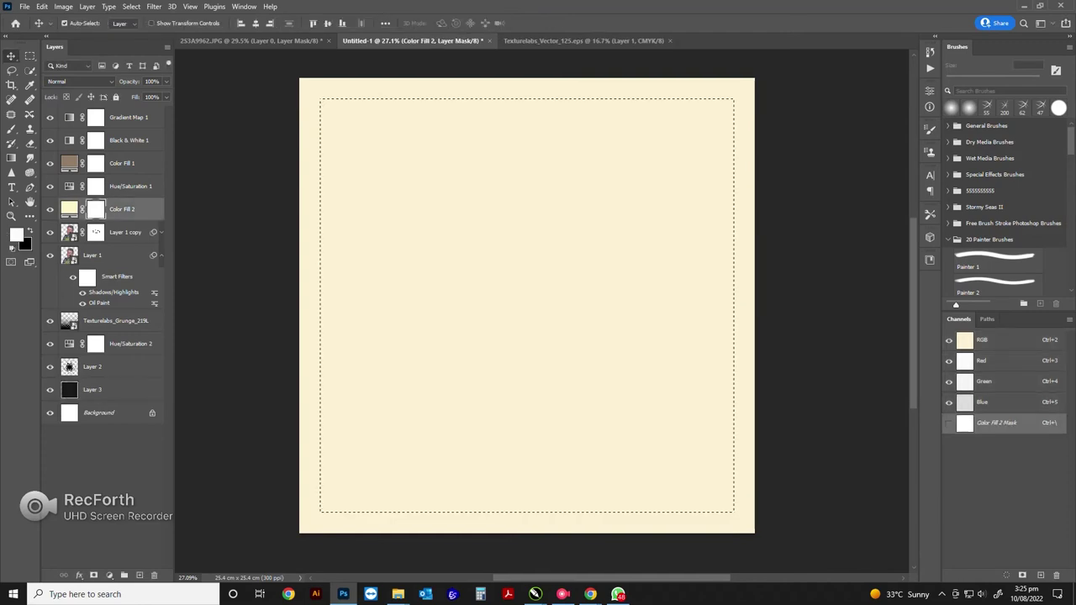
{"action": "key", "text": "ctrl+BackSpace"}
{"action": "key", "text": "ctrl+d"}
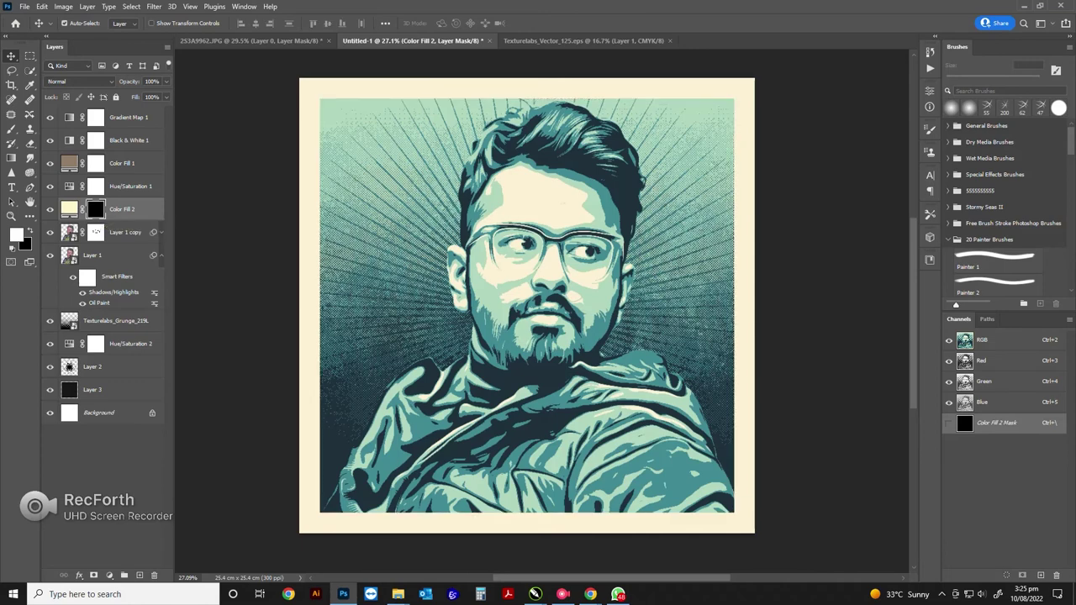
{"action": "left_click_drag", "start_coordinate": [110, 389], "coordinate": [154, 575]}
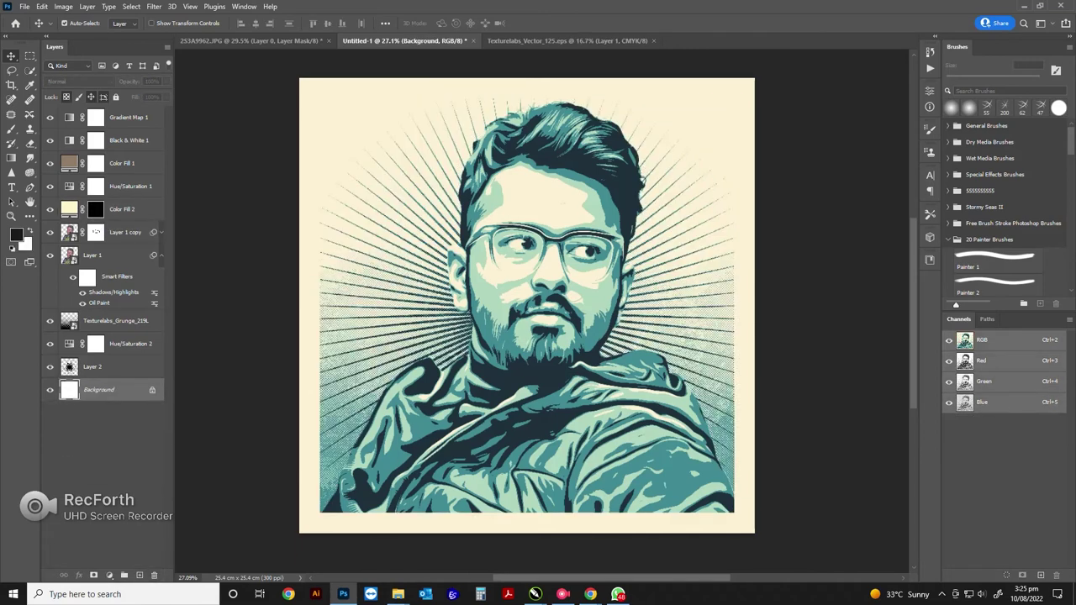
{"action": "left_click", "coordinate": [109, 463]}
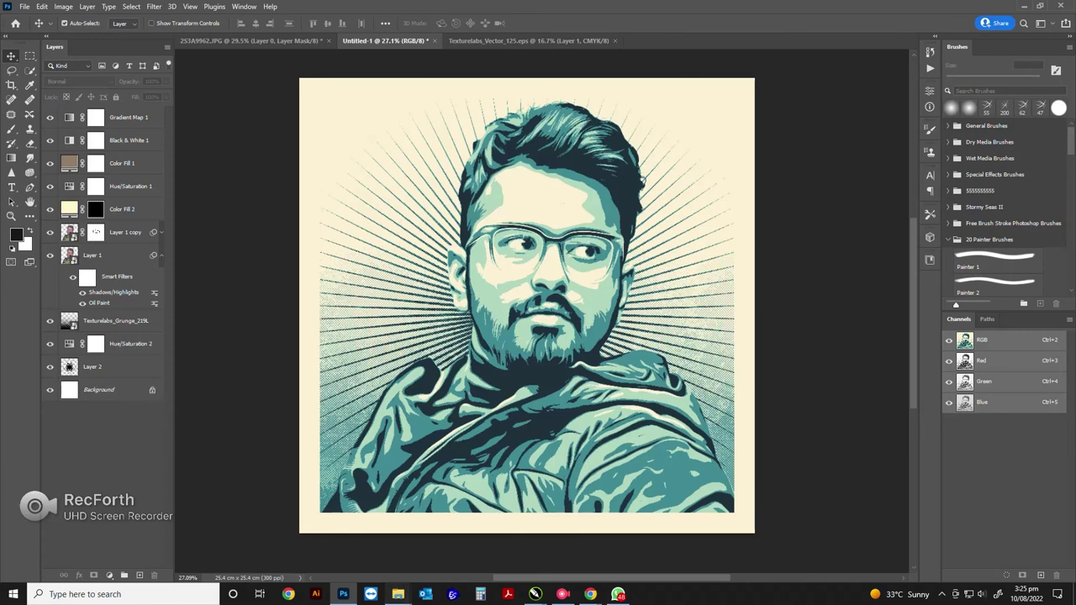
Step: Drag Texturelabs_Grunge_214XL from the Downloads folder onto the Photoshop canvas
{"action": "left_click", "coordinate": [580, 543]}
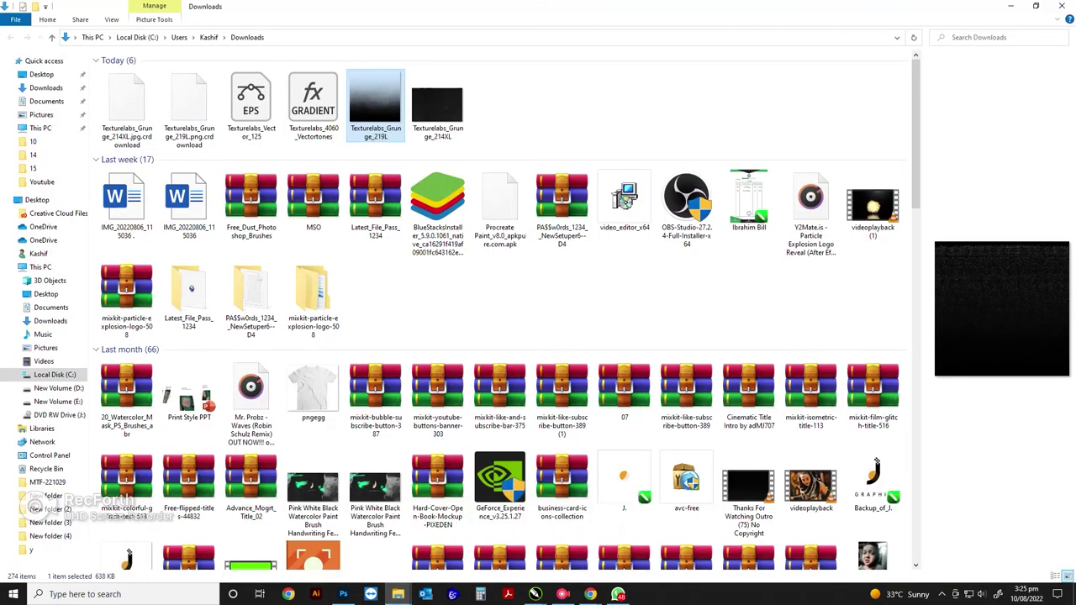
{"action": "left_click_drag", "start_coordinate": [437, 110], "coordinate": [341, 589]}
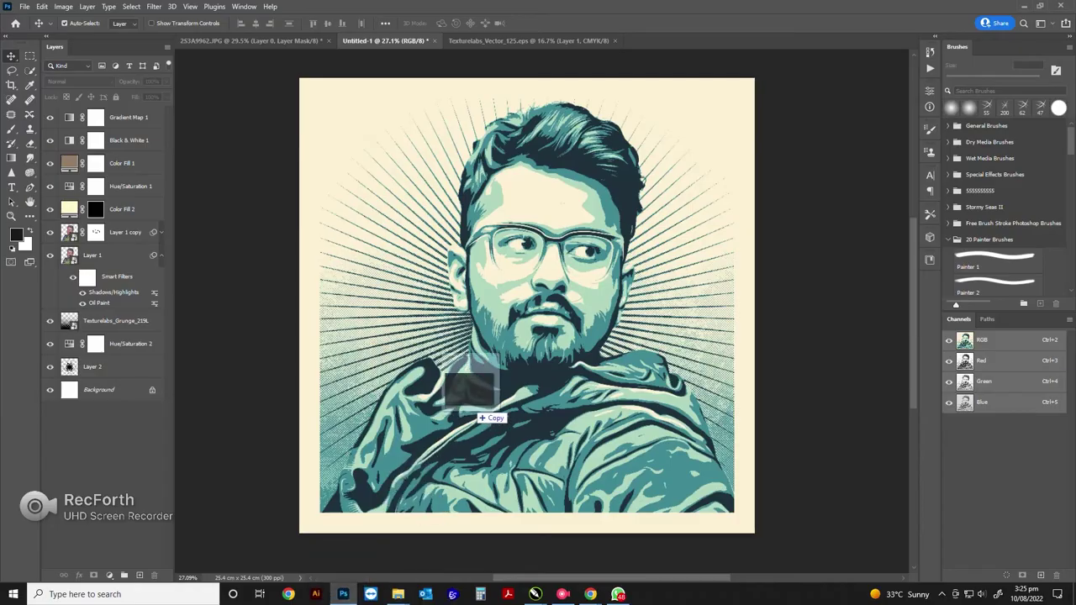
{"action": "left_click_drag", "start_coordinate": [340, 588], "coordinate": [475, 410]}
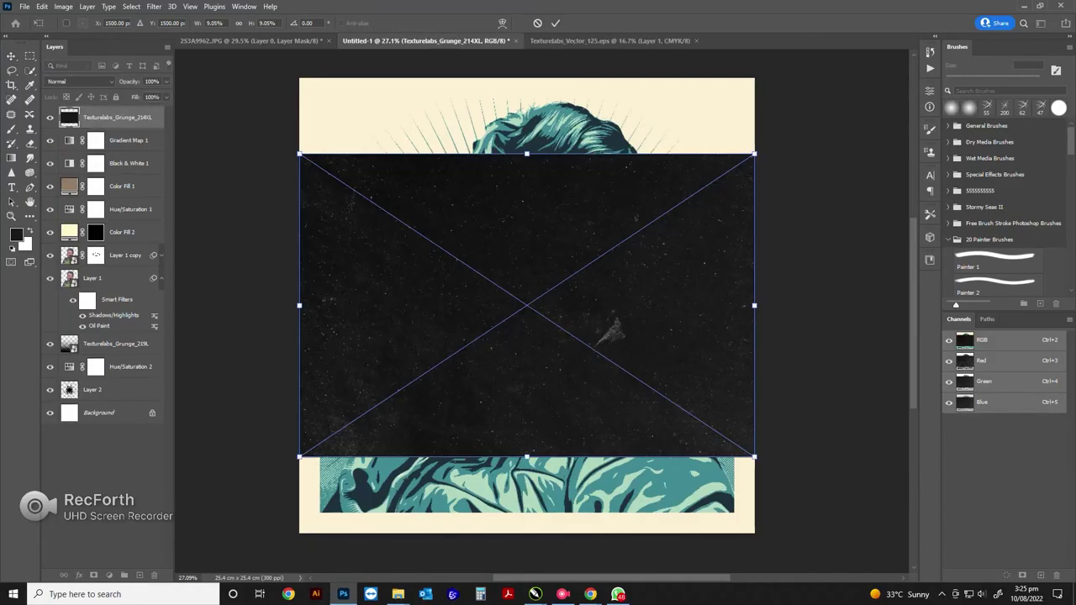
Step: Stretch the Texturelabs_Grunge_214XL texture to cover the whole canvas and commit it
{"action": "left_click_drag", "start_coordinate": [526, 457], "coordinate": [526, 532]}
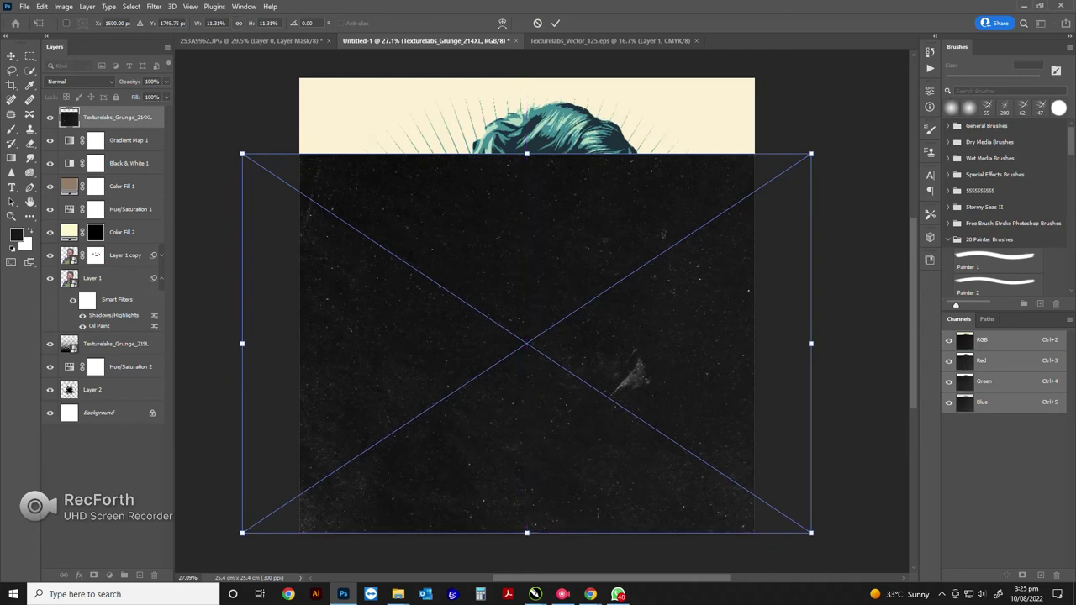
{"action": "left_click_drag", "start_coordinate": [526, 153], "coordinate": [526, 79]}
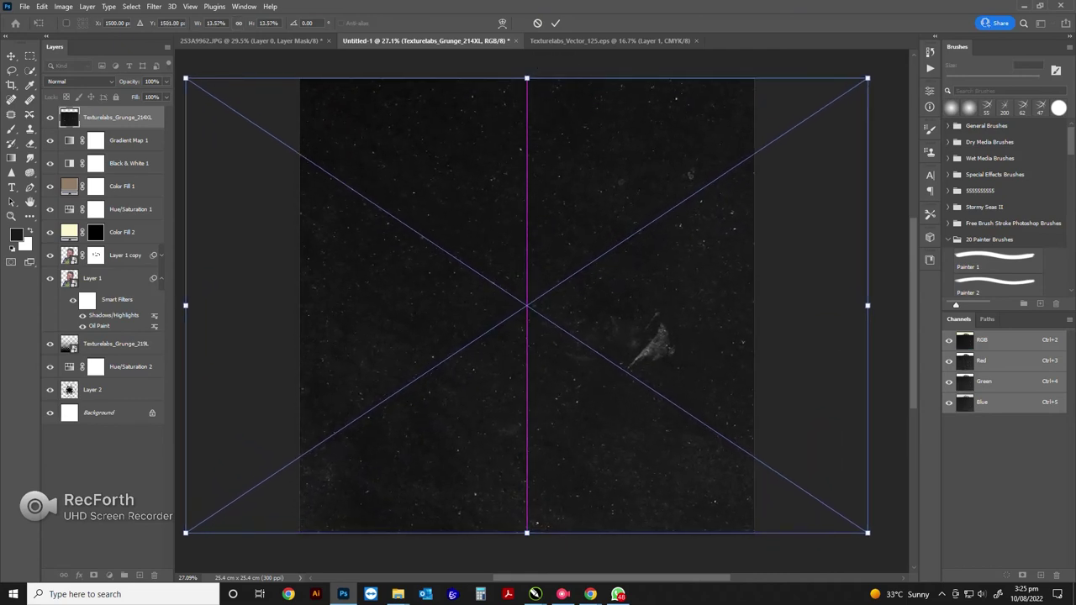
{"action": "key", "text": "Return"}
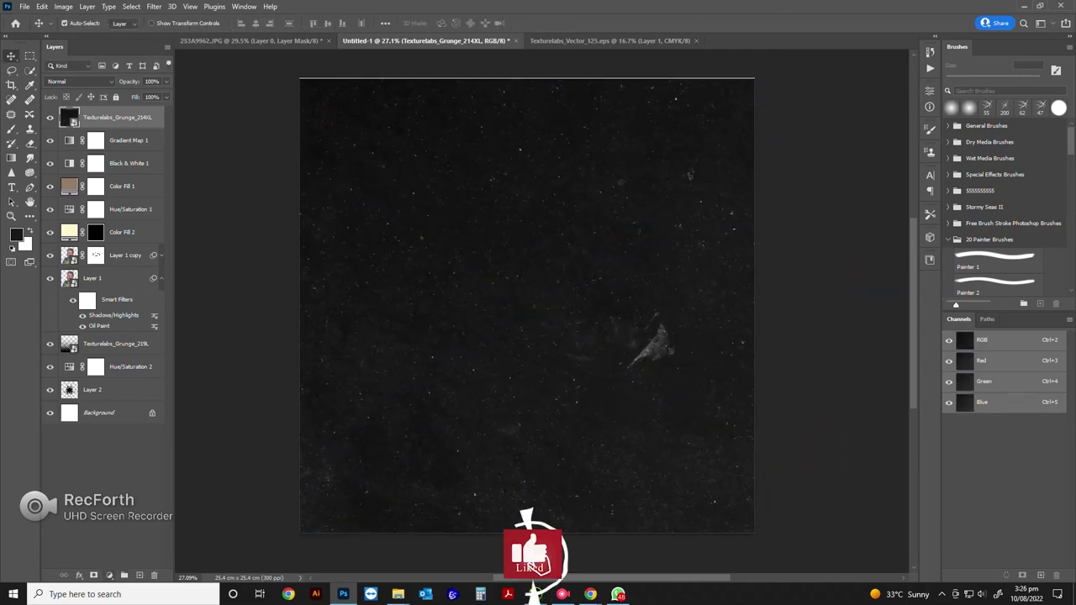
Step: Open the adjustment layer list, then preview blend modes on the texture layer
{"action": "left_click", "coordinate": [109, 575]}
{"action": "left_click", "coordinate": [80, 81]}
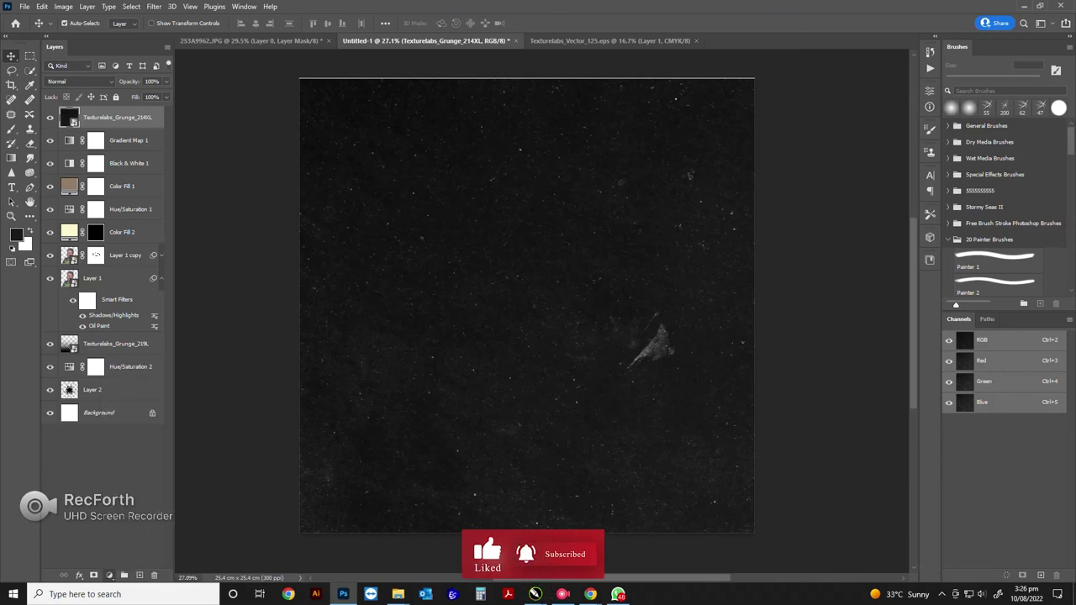
{"action": "left_click", "coordinate": [80, 81]}
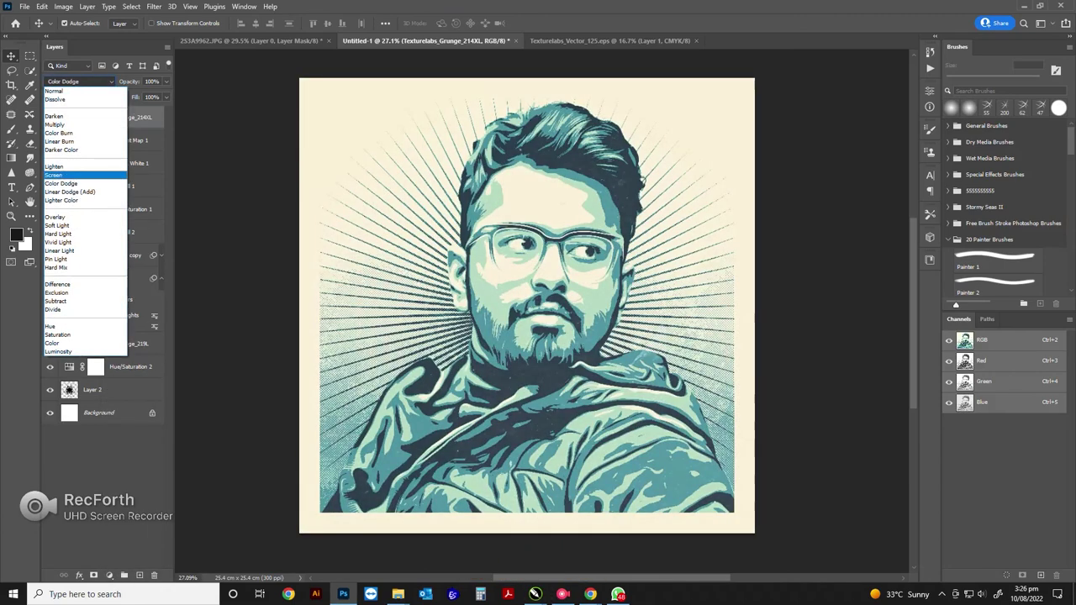
Step: Set the Texturelabs_Grunge_214XL layer to Screen blend mode and nudge it slightly sideways
{"action": "left_click", "coordinate": [54, 175]}
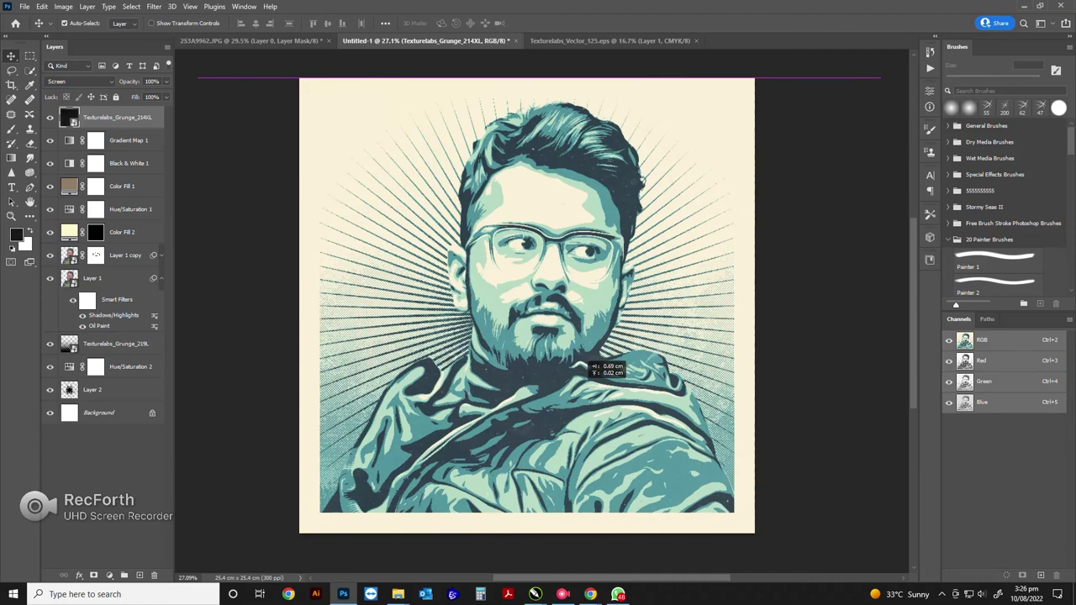
{"action": "left_click_drag", "start_coordinate": [607, 363], "coordinate": [608, 363]}
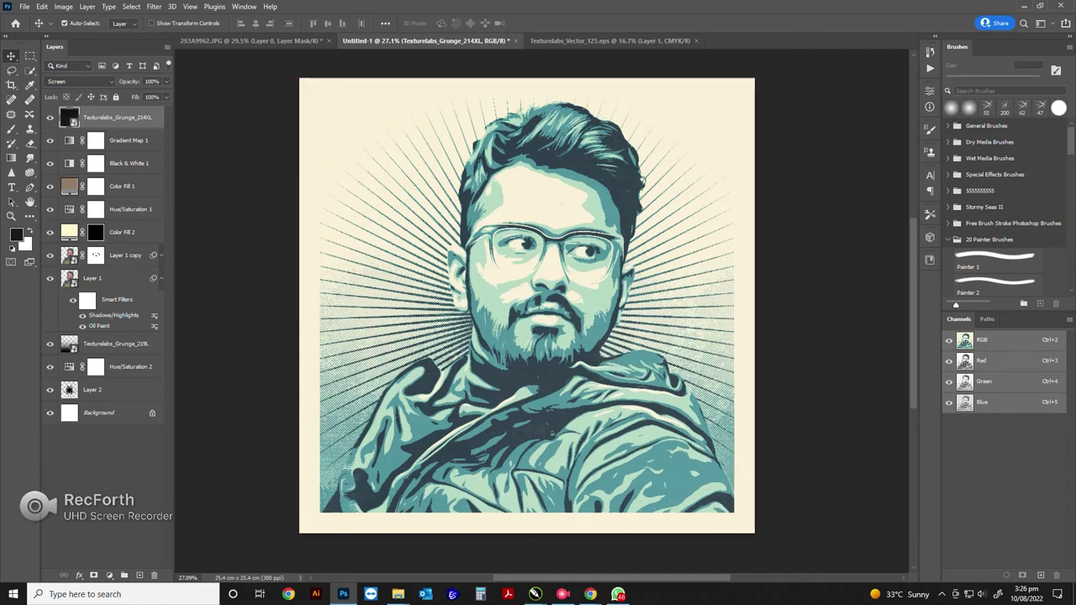